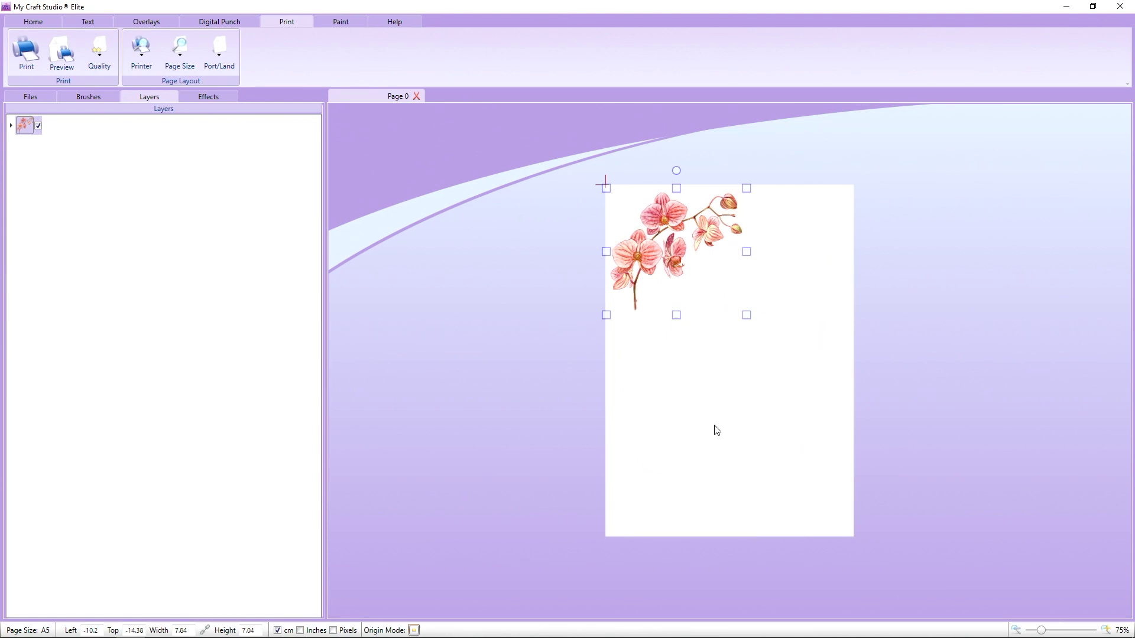
Step: Scale the orchid image down to about 7.25 by 6.51 cm and fit it into the page's upper-left corner
{"action": "left_click_drag", "start_coordinate": [672, 246], "coordinate": [672, 244]}
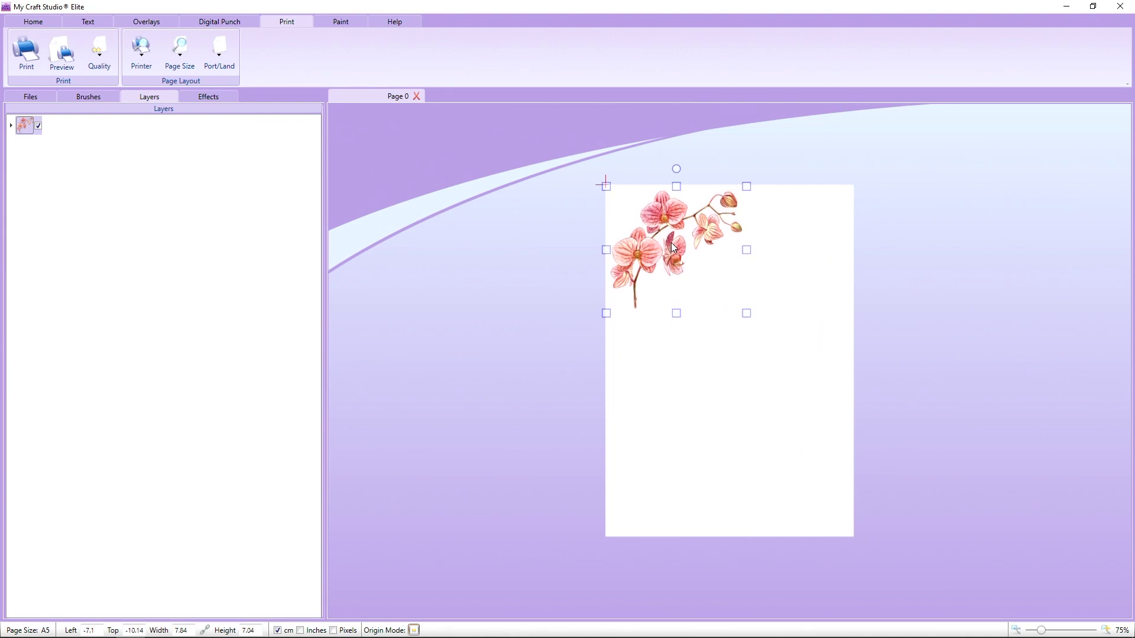
{"action": "left_click_drag", "start_coordinate": [746, 311], "coordinate": [737, 304]}
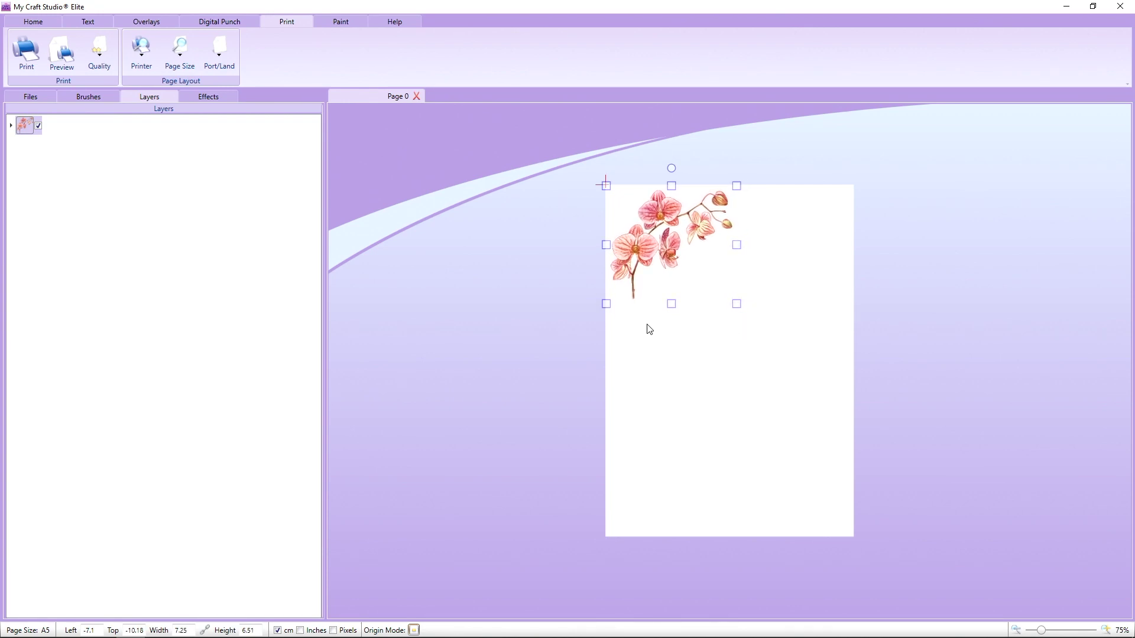
{"action": "left_click_drag", "start_coordinate": [658, 244], "coordinate": [655, 245]}
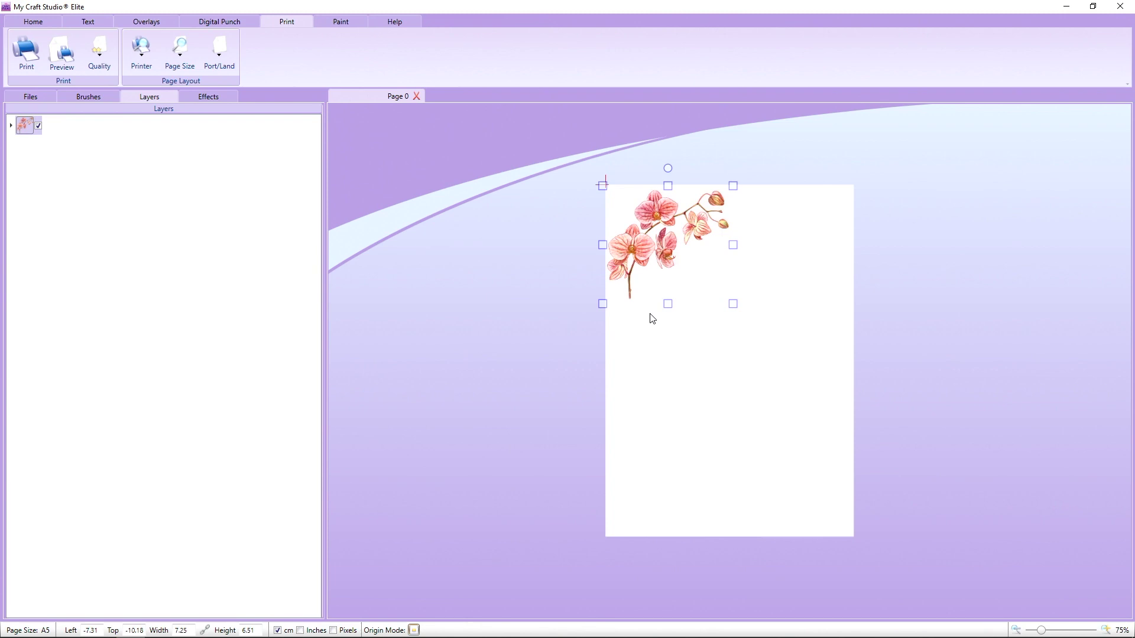
Step: Duplicate the orchid image and flip one of the two copies horizontally
{"action": "right_click", "coordinate": [678, 236]}
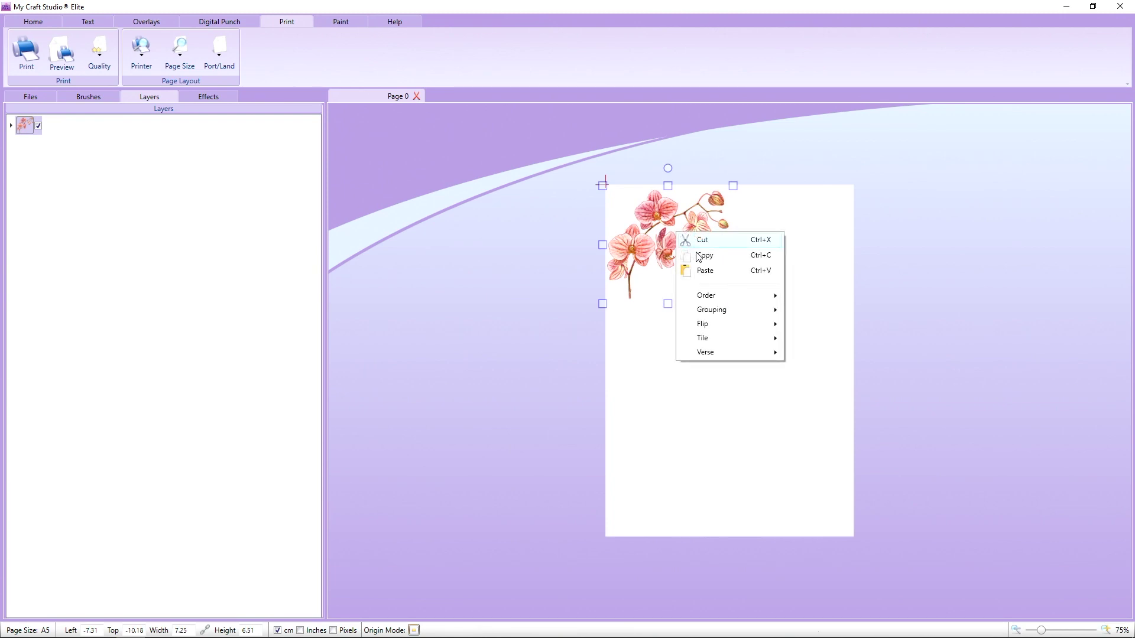
{"action": "left_click", "coordinate": [698, 253]}
{"action": "right_click", "coordinate": [698, 253]}
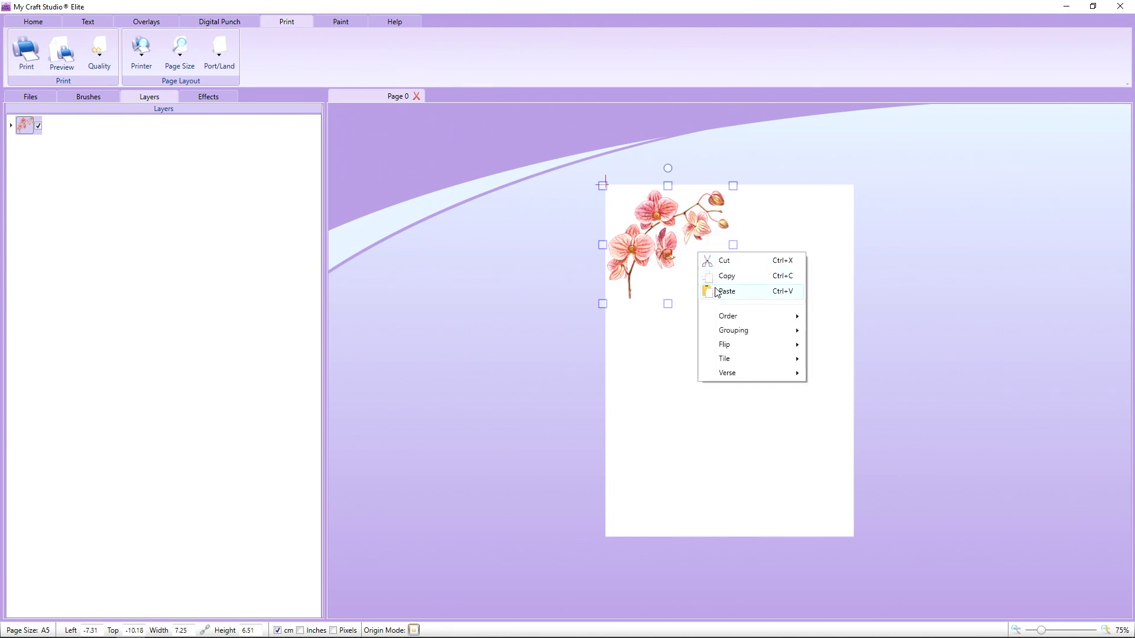
{"action": "left_click", "coordinate": [716, 291]}
{"action": "right_click", "coordinate": [663, 234]}
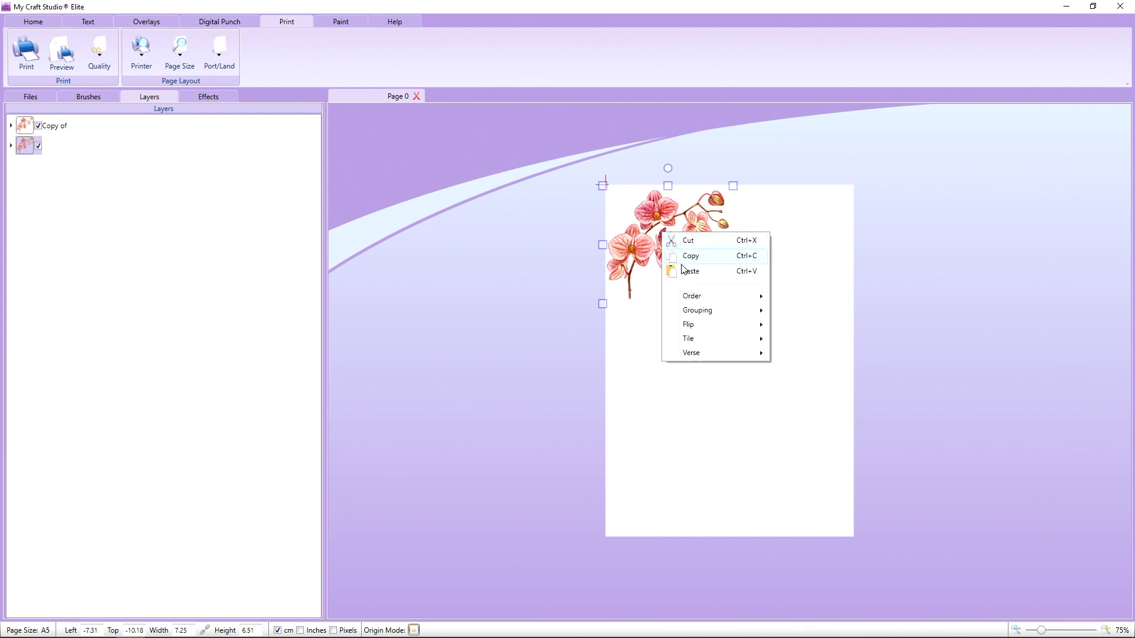
{"action": "mouse_move", "coordinate": [737, 329]}
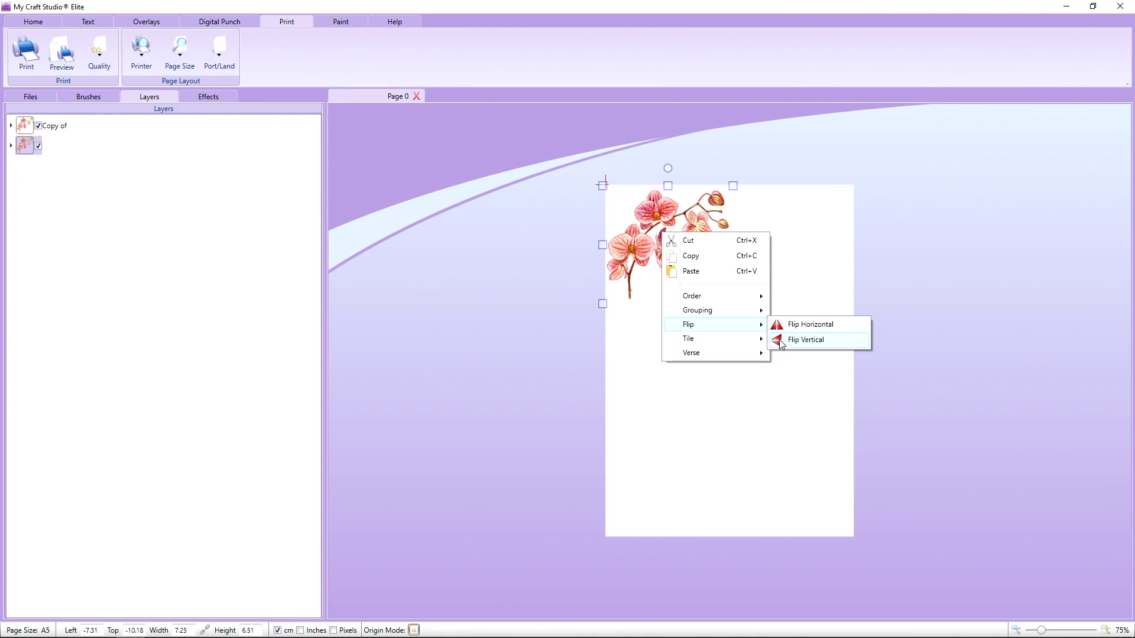
{"action": "left_click", "coordinate": [801, 327]}
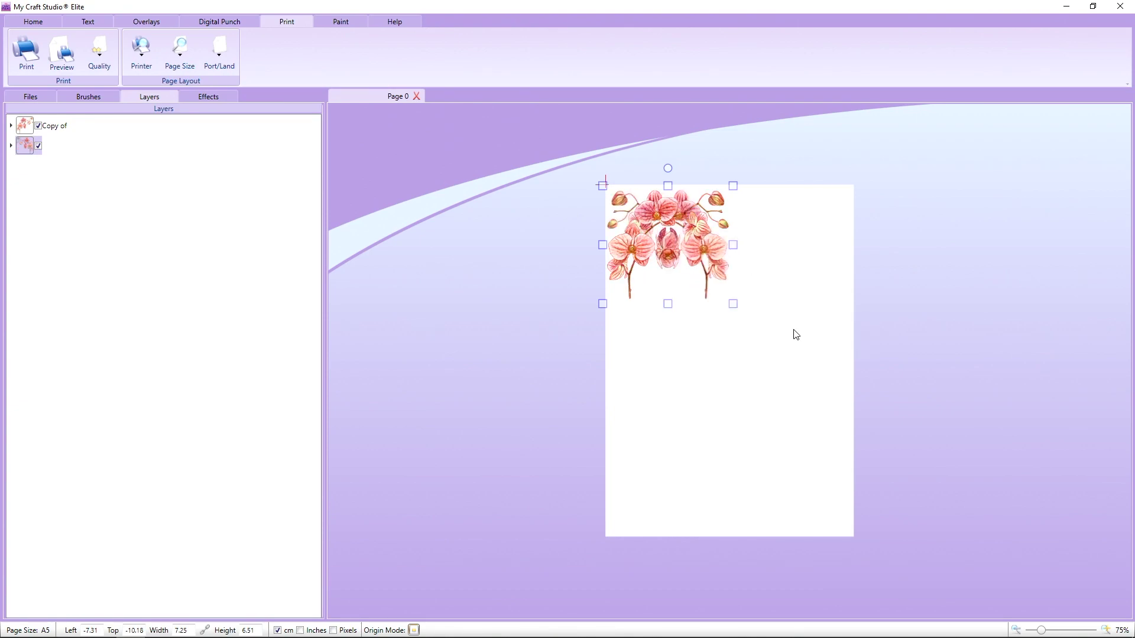
Step: Arrange the two mirrored orchids side by side along the page's upper edge and group them
{"action": "mouse_move", "coordinate": [712, 287]}
{"action": "left_mouse_down"}
{"action": "mouse_move", "coordinate": [730, 286]}
{"action": "mouse_move", "coordinate": [686, 289]}
{"action": "mouse_move", "coordinate": [844, 267]}
{"action": "left_mouse_up"}
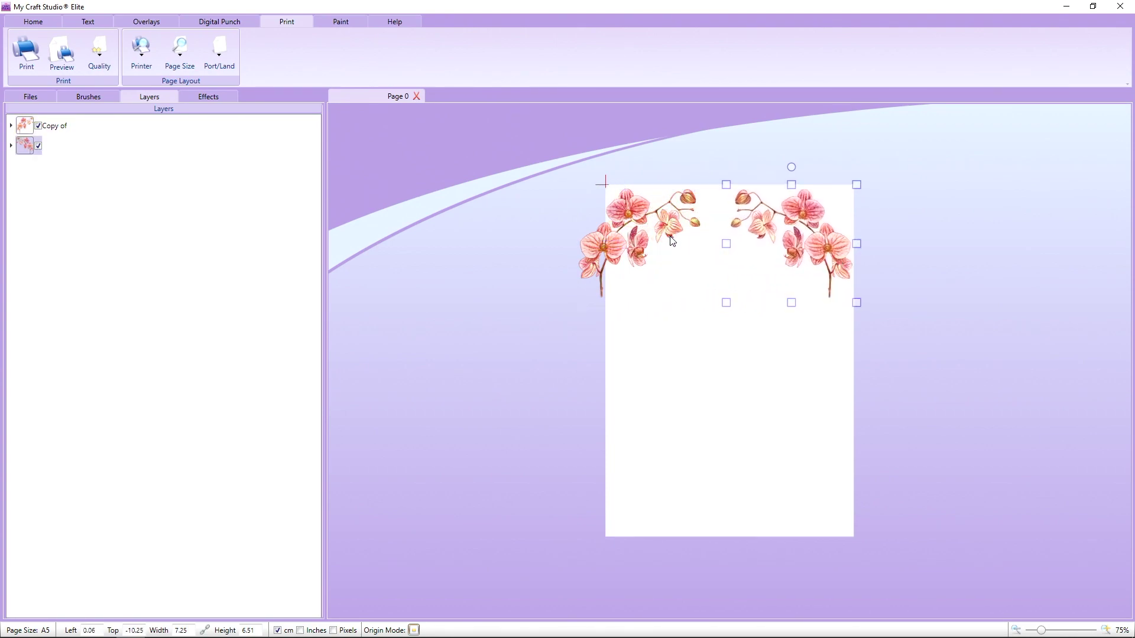
{"action": "left_click_drag", "start_coordinate": [670, 239], "coordinate": [686, 241]}
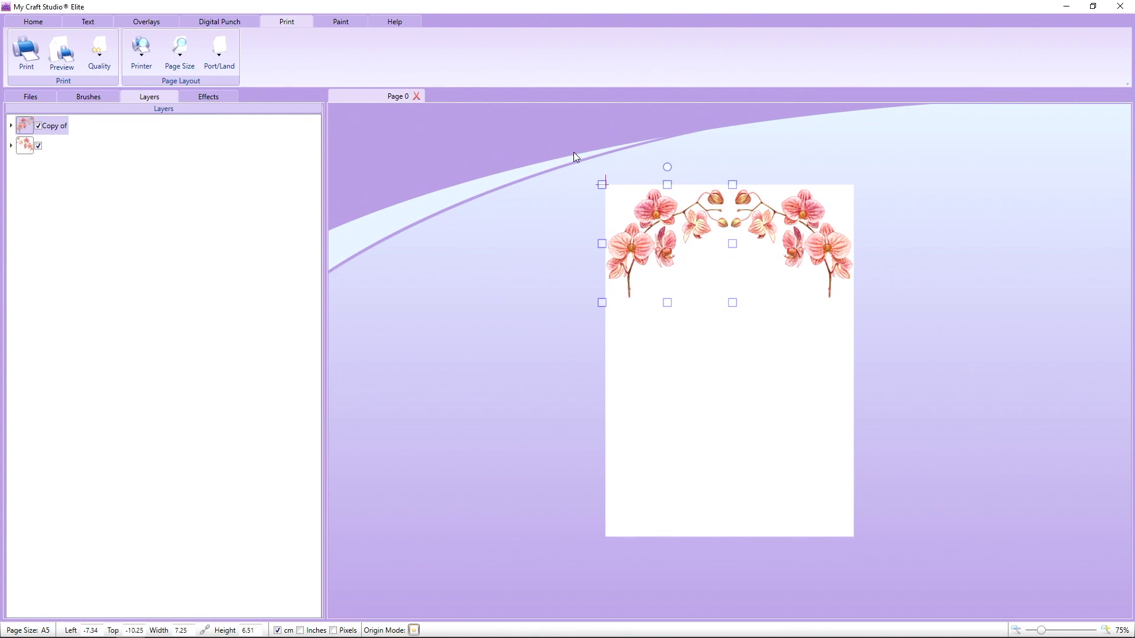
{"action": "left_click_drag", "start_coordinate": [565, 144], "coordinate": [914, 377]}
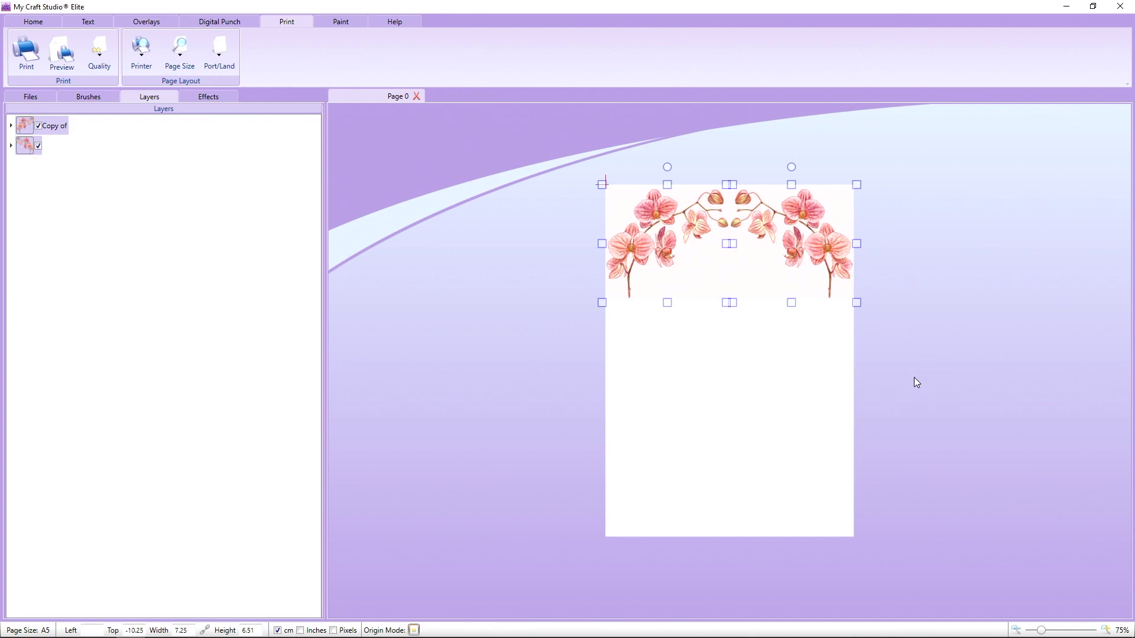
{"action": "left_click", "coordinate": [42, 23]}
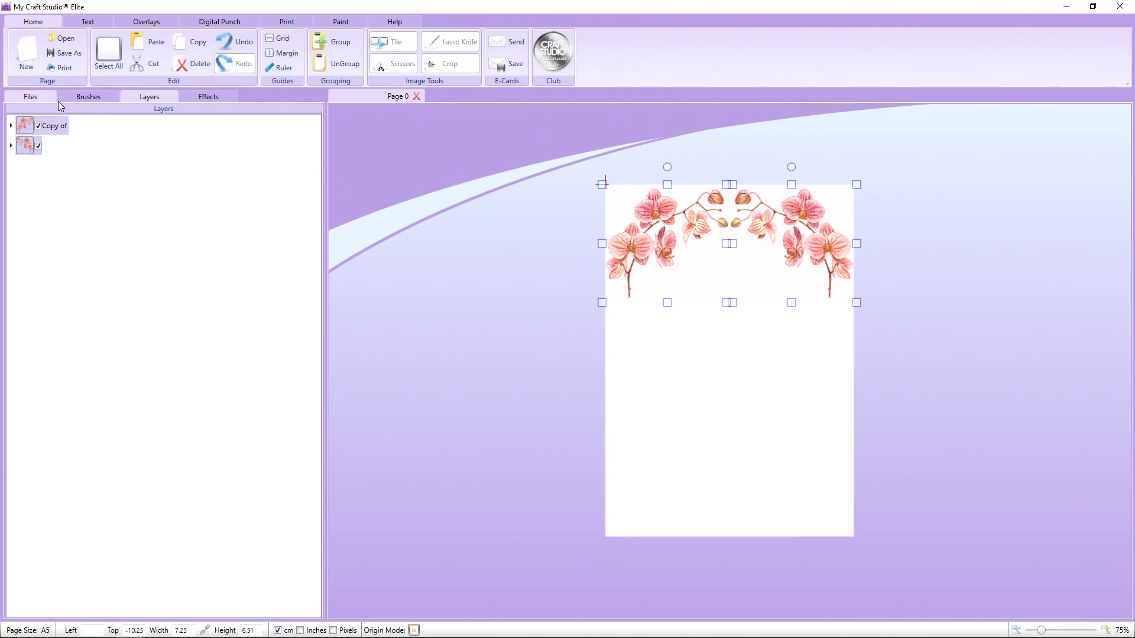
{"action": "left_click", "coordinate": [339, 43]}
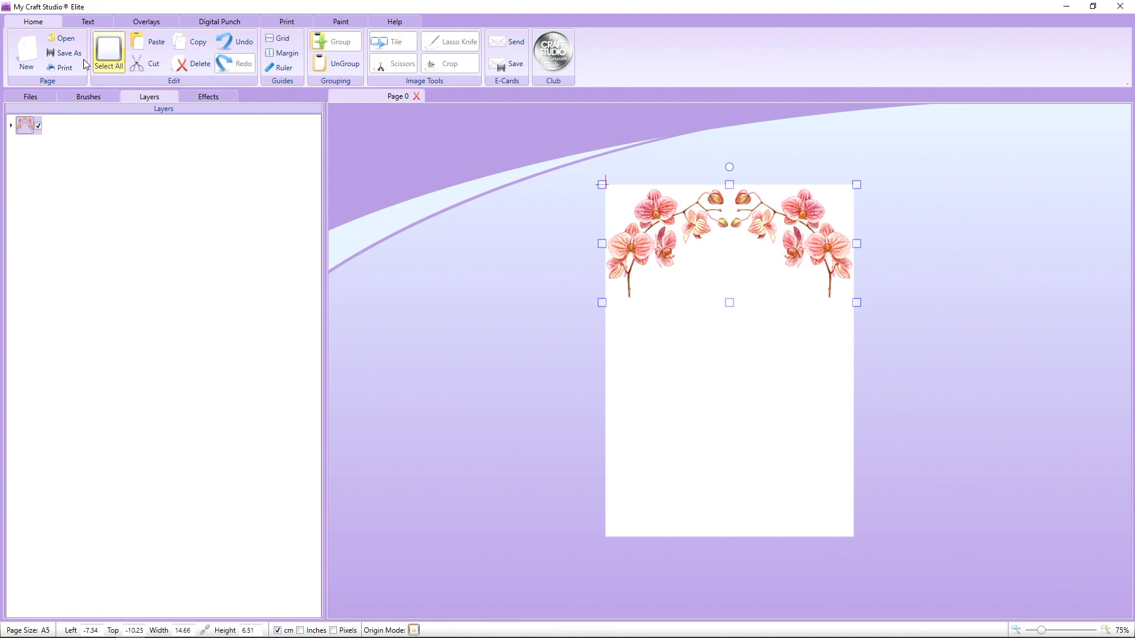
Step: Duplicate the grouped orchid pair and place the copy directly below the original
{"action": "left_click", "coordinate": [193, 47]}
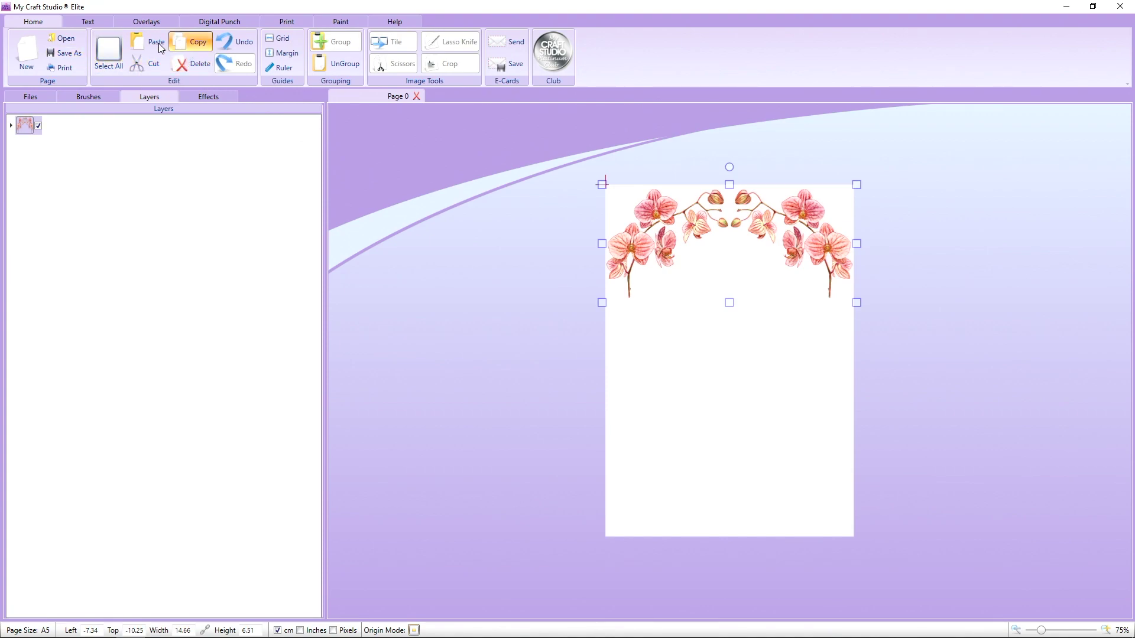
{"action": "left_click", "coordinate": [151, 45]}
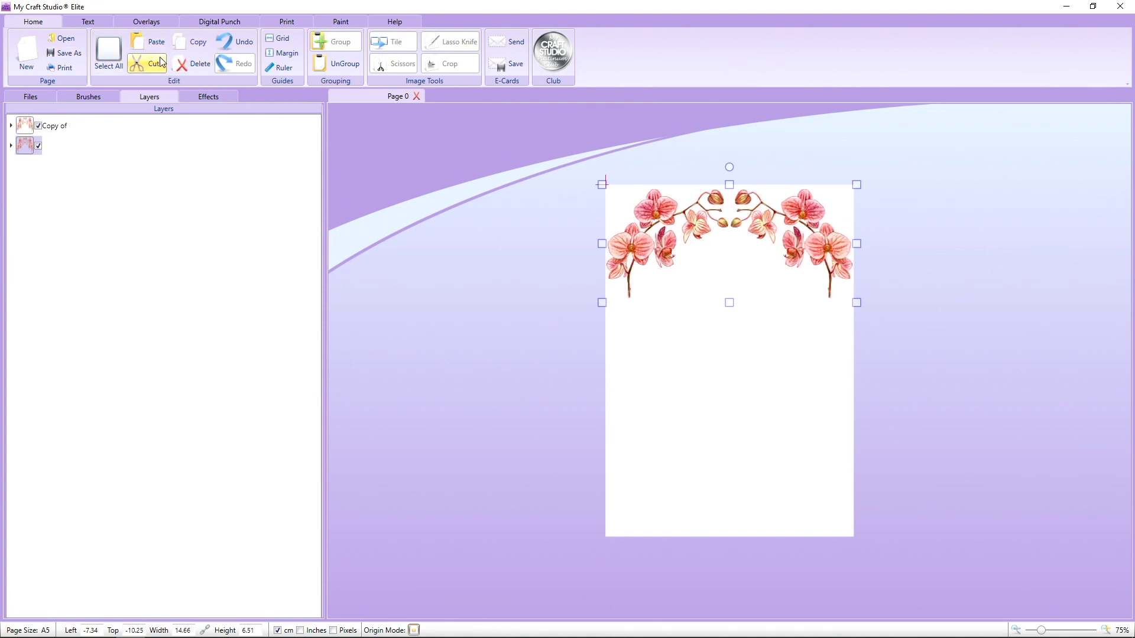
{"action": "left_click", "coordinate": [658, 218]}
{"action": "left_click_drag", "start_coordinate": [660, 222], "coordinate": [659, 324]}
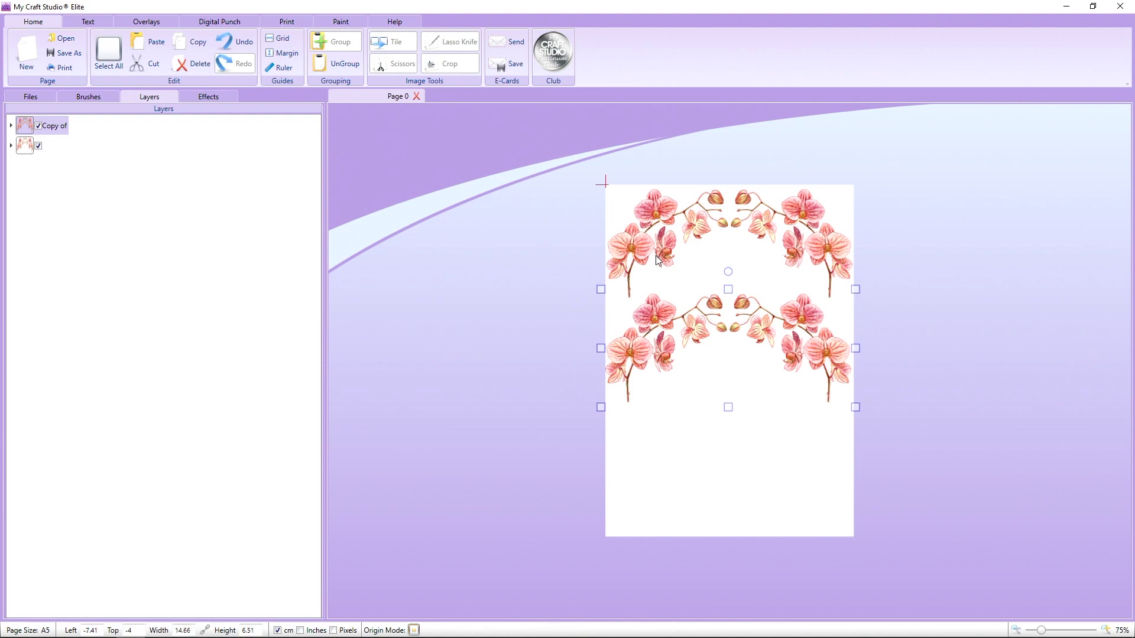
Step: Flip the lower orchid pair vertically and group it with the upper pair into one frame
{"action": "right_click", "coordinate": [653, 303]}
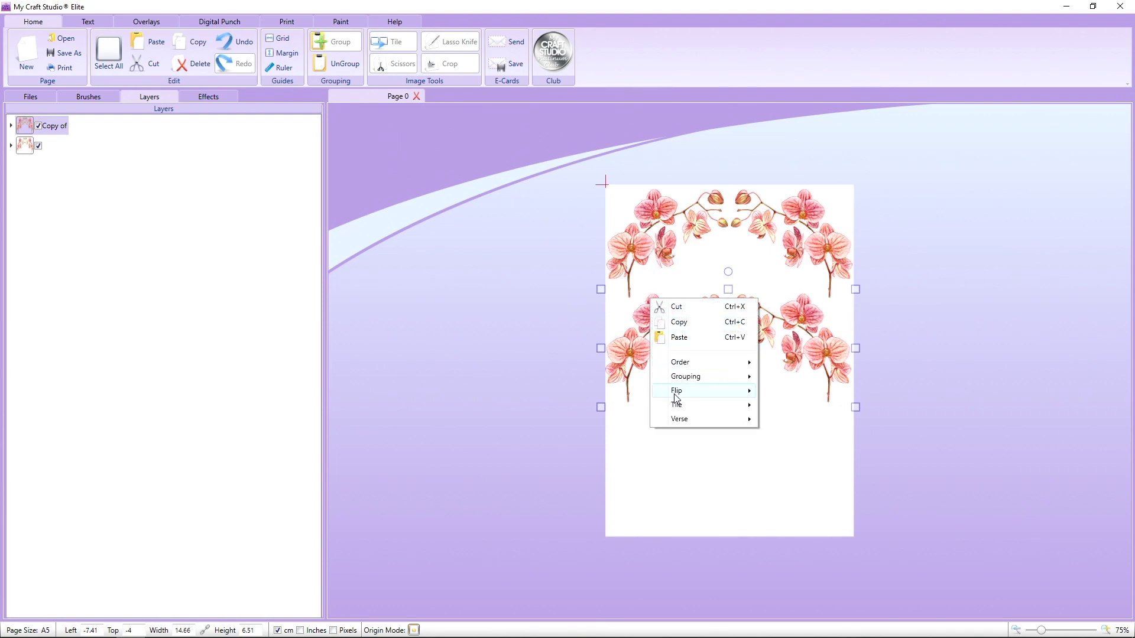
{"action": "mouse_move", "coordinate": [685, 394]}
{"action": "left_click", "coordinate": [790, 409]}
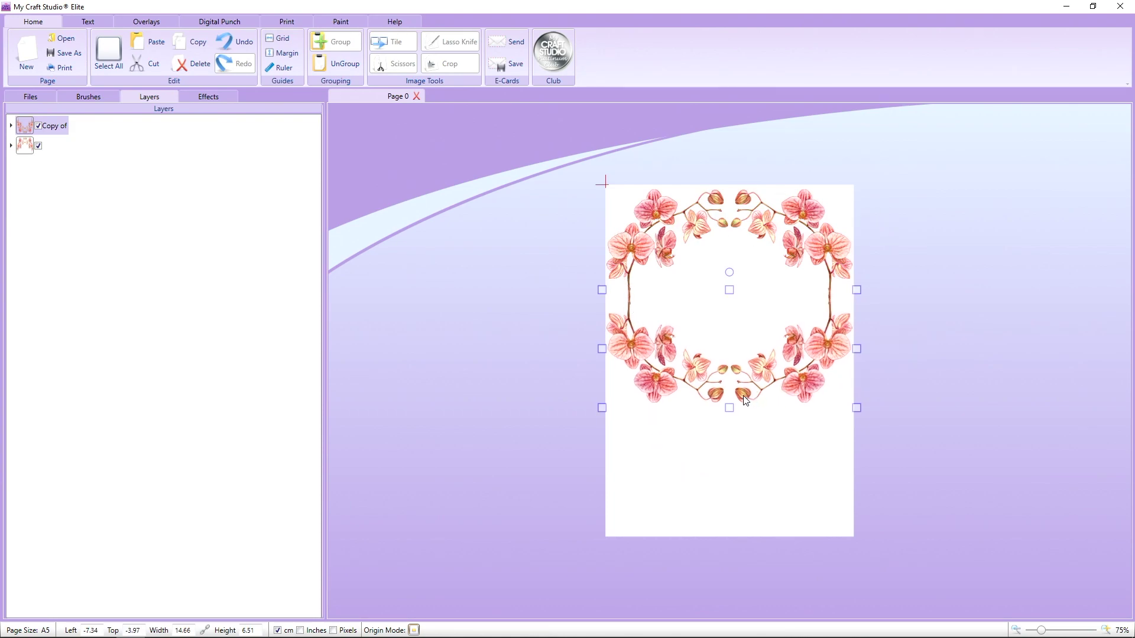
{"action": "left_click_drag", "start_coordinate": [555, 141], "coordinate": [904, 467]}
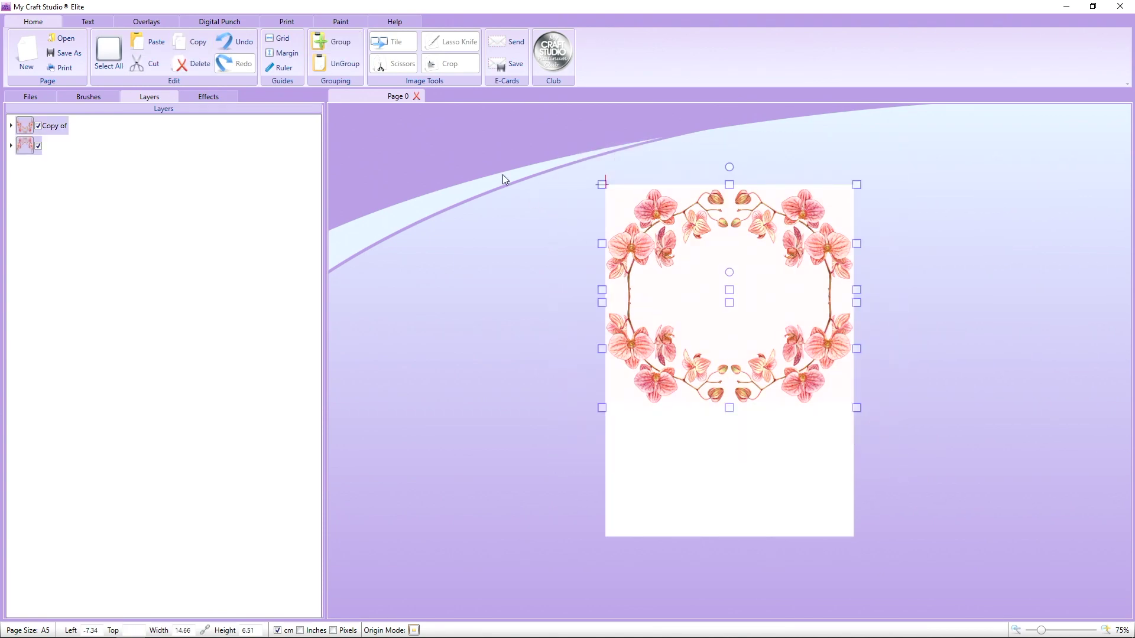
{"action": "left_click", "coordinate": [352, 49]}
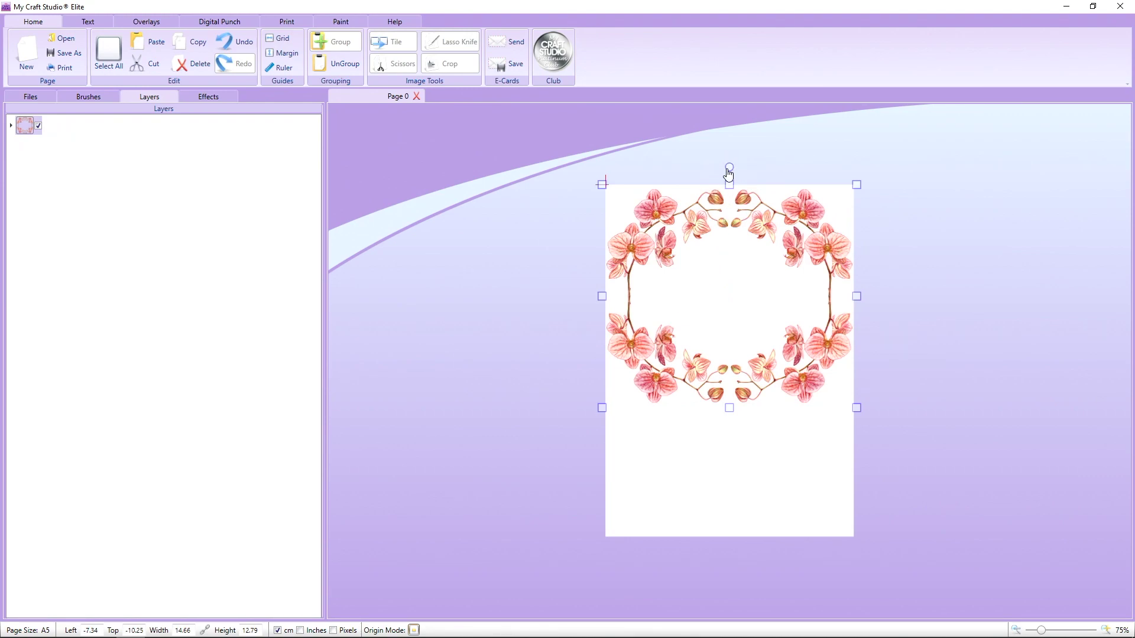
Step: Rotate the orchid frame 90° clockwise and enlarge it to about 14.52 by 18.62 cm across the page
{"action": "left_click_drag", "start_coordinate": [730, 169], "coordinate": [849, 267]}
{"action": "left_click_drag", "start_coordinate": [785, 402], "coordinate": [770, 415]}
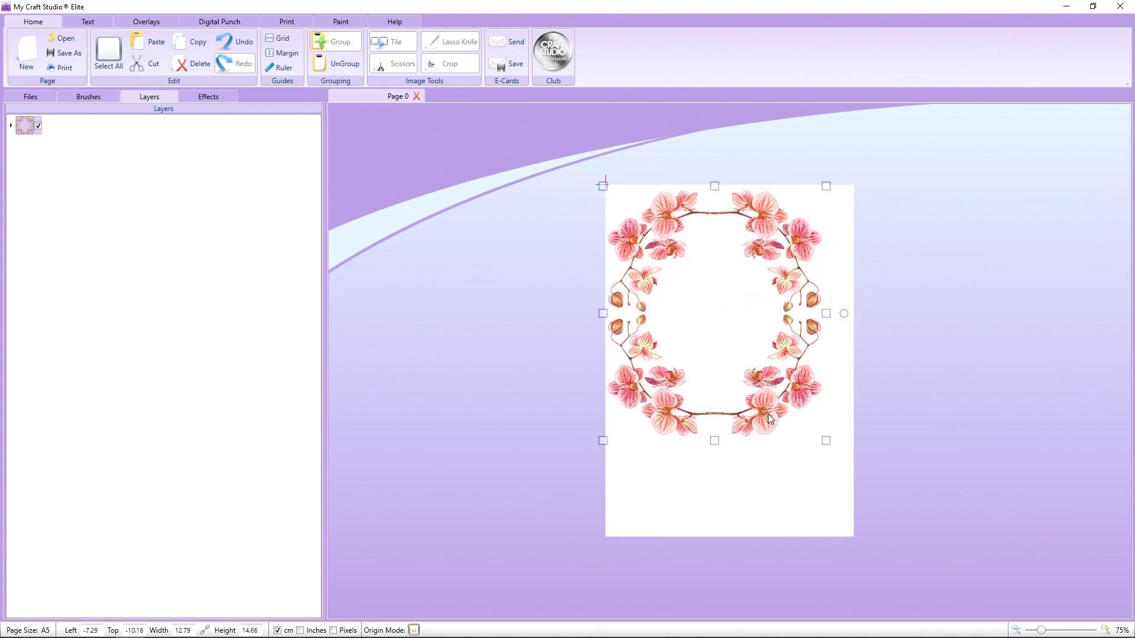
{"action": "left_click_drag", "start_coordinate": [825, 441], "coordinate": [853, 473]}
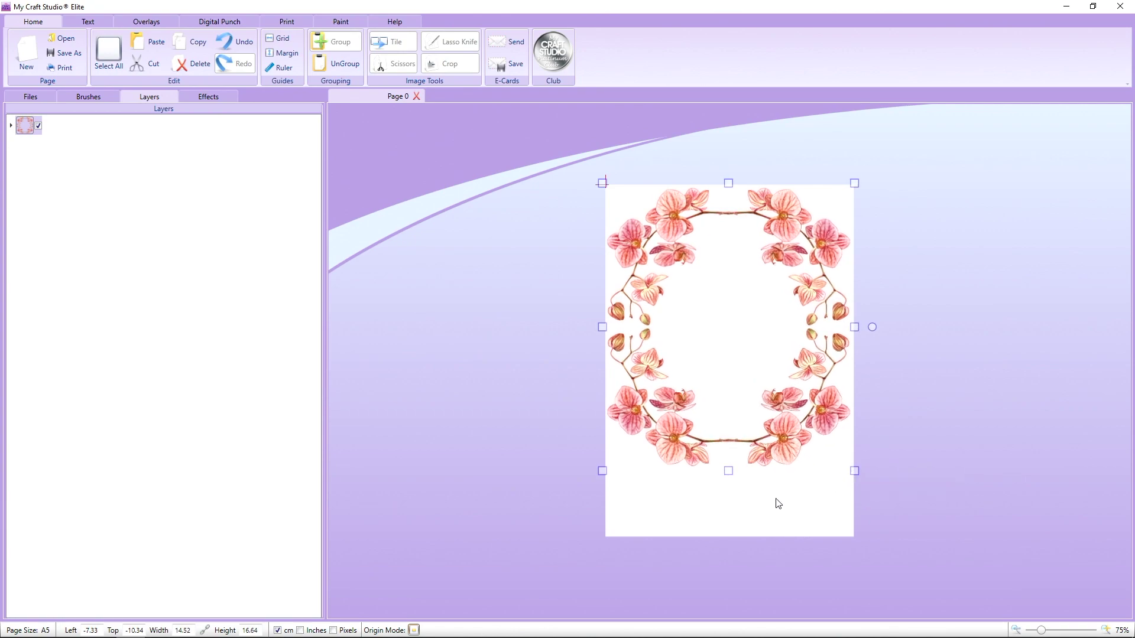
{"action": "mouse_move", "coordinate": [728, 471]}
{"action": "left_mouse_down"}
{"action": "mouse_move", "coordinate": [732, 505]}
{"action": "mouse_move", "coordinate": [736, 486]}
{"action": "left_mouse_up"}
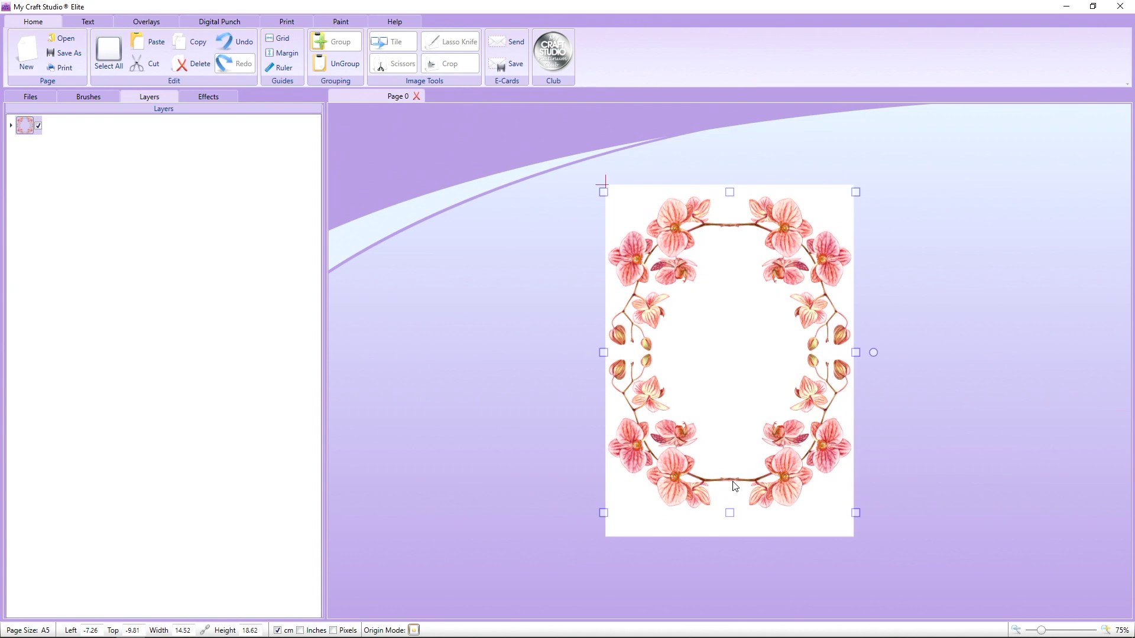
{"action": "left_click", "coordinate": [892, 471]}
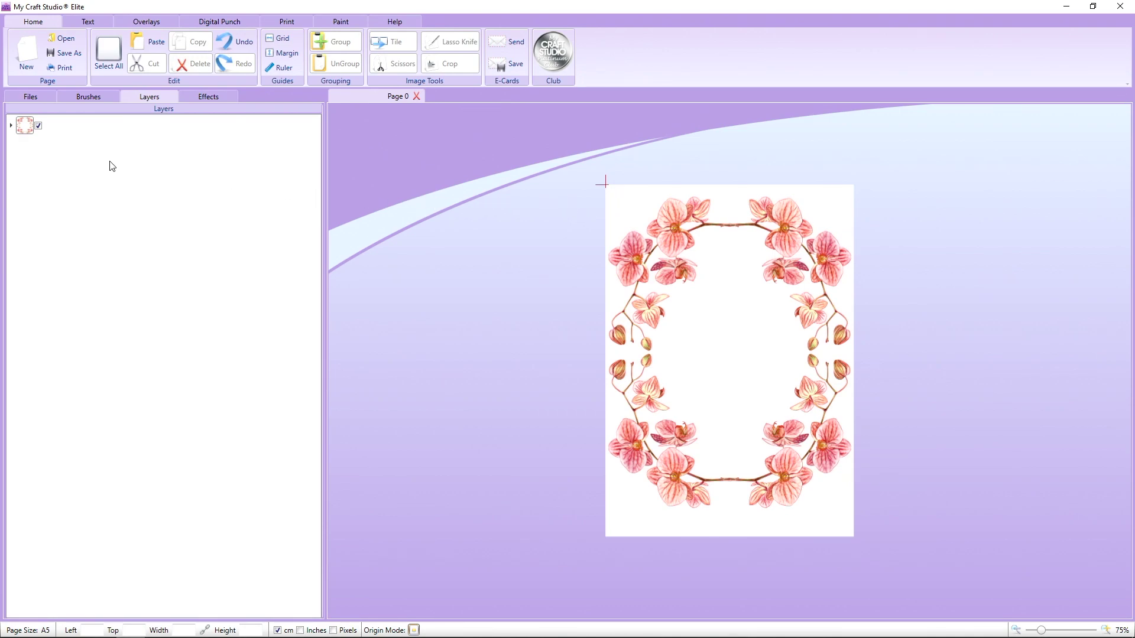
Step: Add a text box inside the orchid frame reading "Save the date", followed by a line break
{"action": "left_click", "coordinate": [87, 21]}
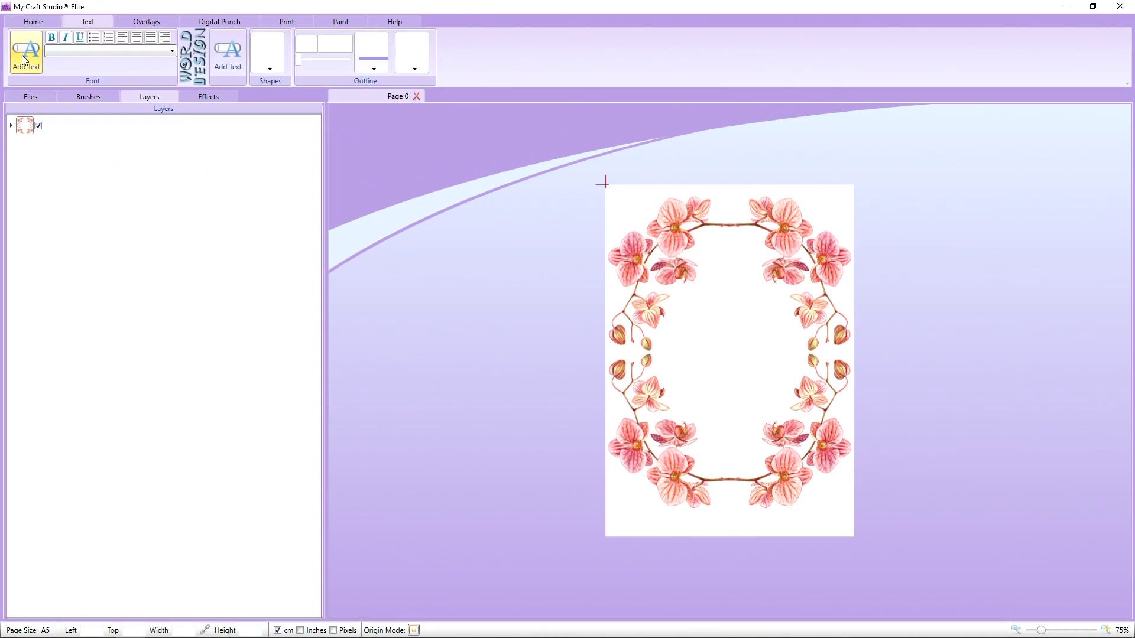
{"action": "left_click", "coordinate": [701, 323]}
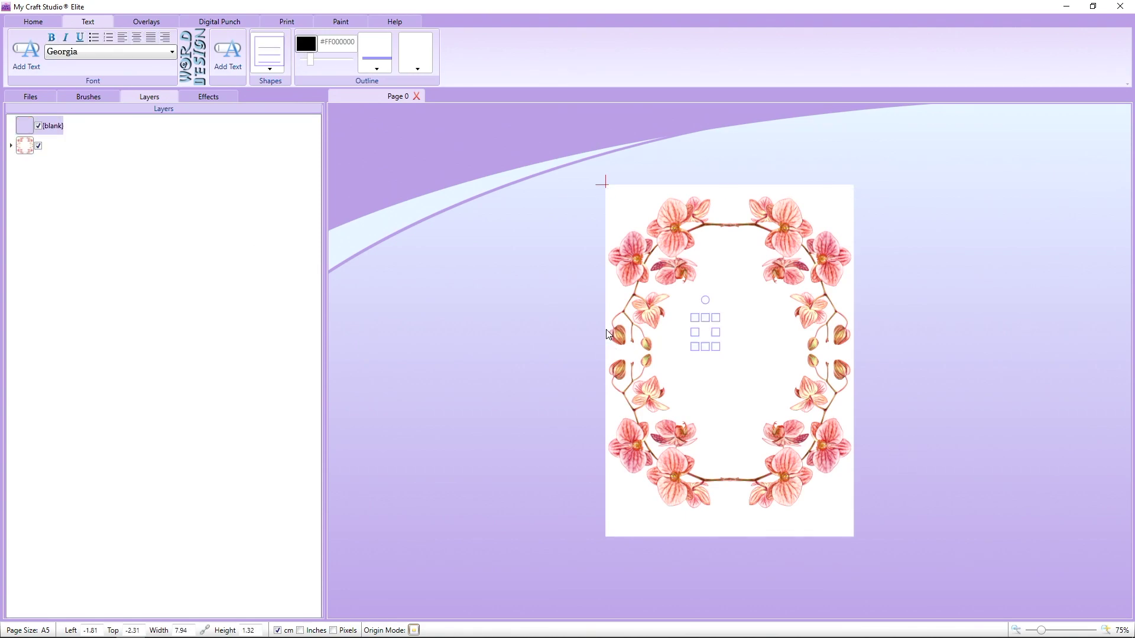
{"action": "type", "text": "Save the date"}
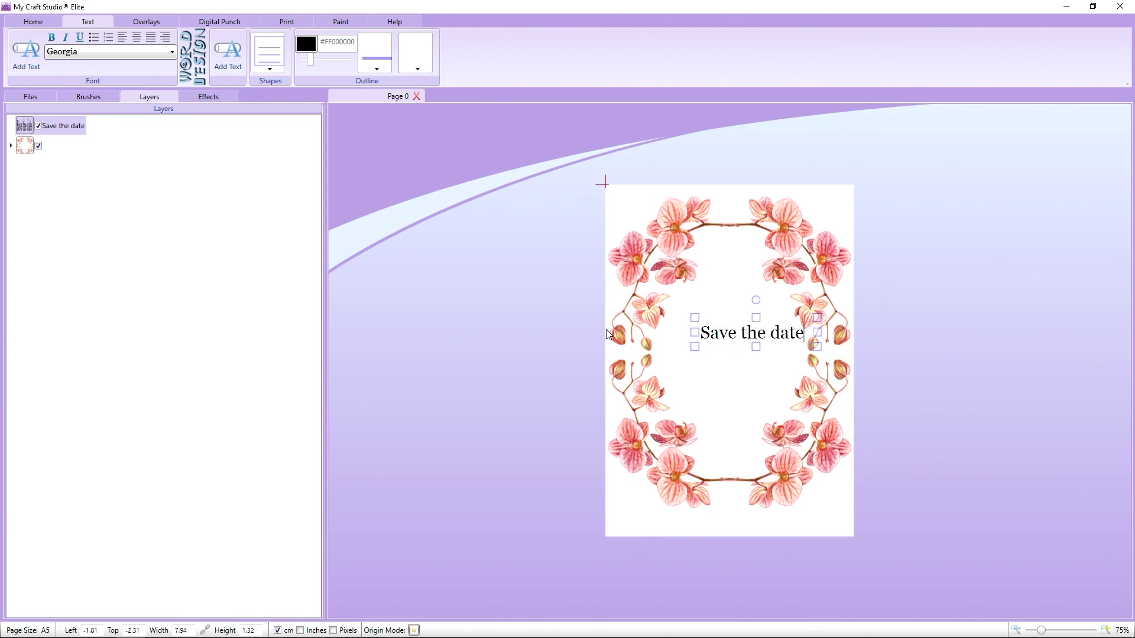
{"action": "type", "text": ":"}
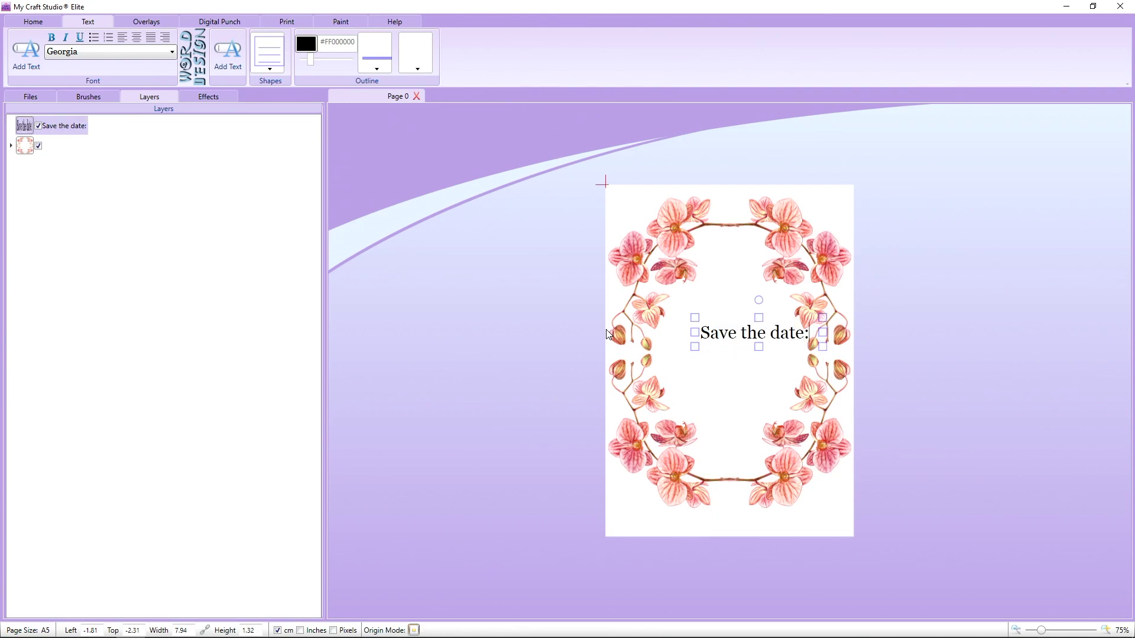
{"action": "key", "text": "Return"}
{"action": "key", "text": "BackSpace"}
{"action": "key", "text": "Return"}
Step: Add the lines "We're getting" and "married!" below "Save the date" in the same text box
{"action": "type", "text": "We're gett"}
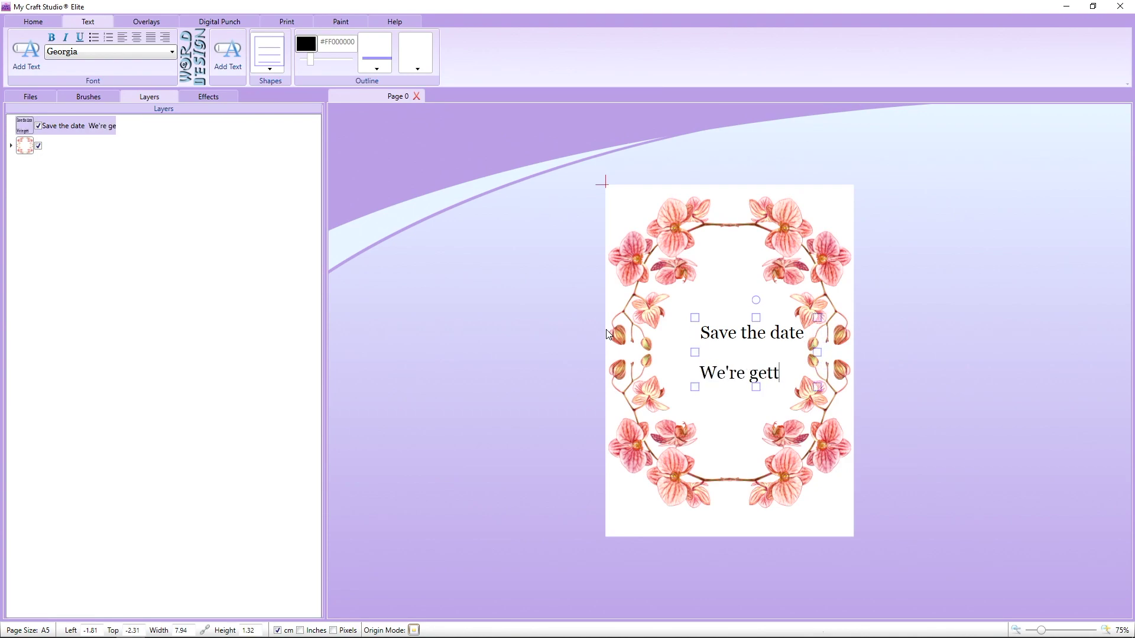
{"action": "type", "text": "ing"}
{"action": "key", "text": "BackSpace"}
{"action": "key", "text": "BackSpace"}
{"action": "key", "text": "BackSpace"}
{"action": "type", "text": "ing"}
{"action": "key", "text": "Return"}
{"action": "type", "text": "married!"}
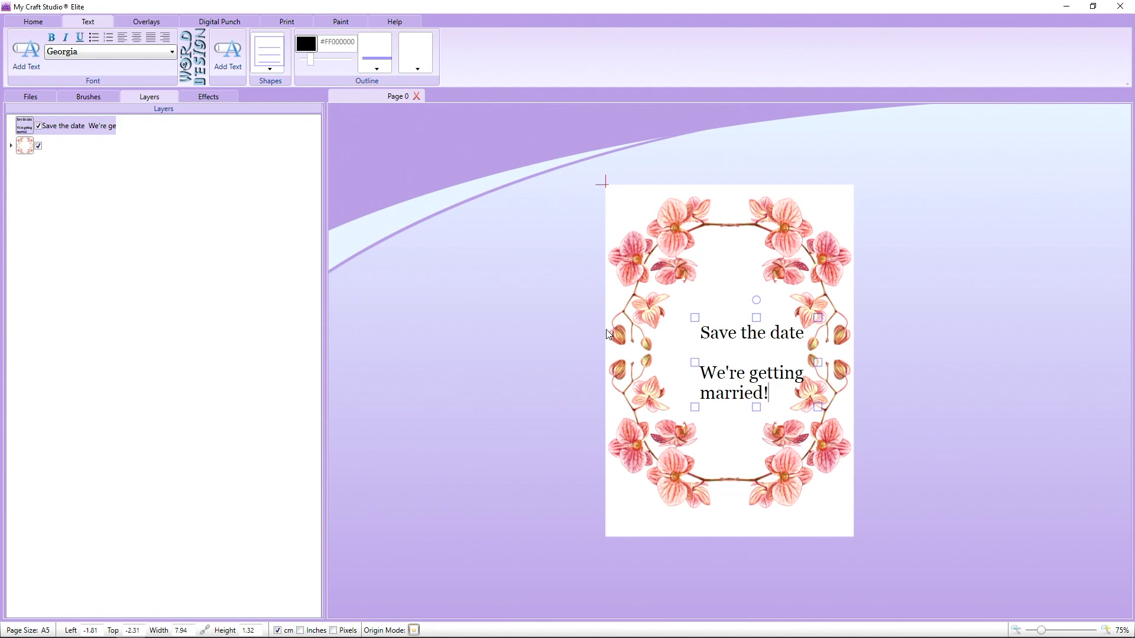
Step: Centre-align all the lines of the invitation text
{"action": "key", "text": "ctrl+a"}
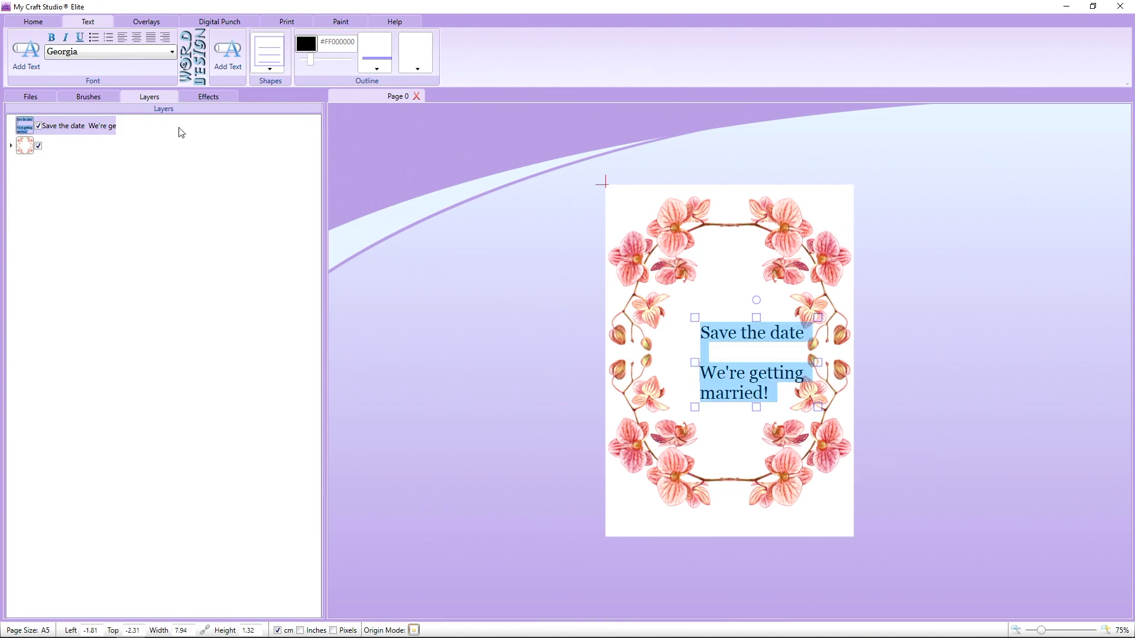
{"action": "left_click", "coordinate": [136, 39]}
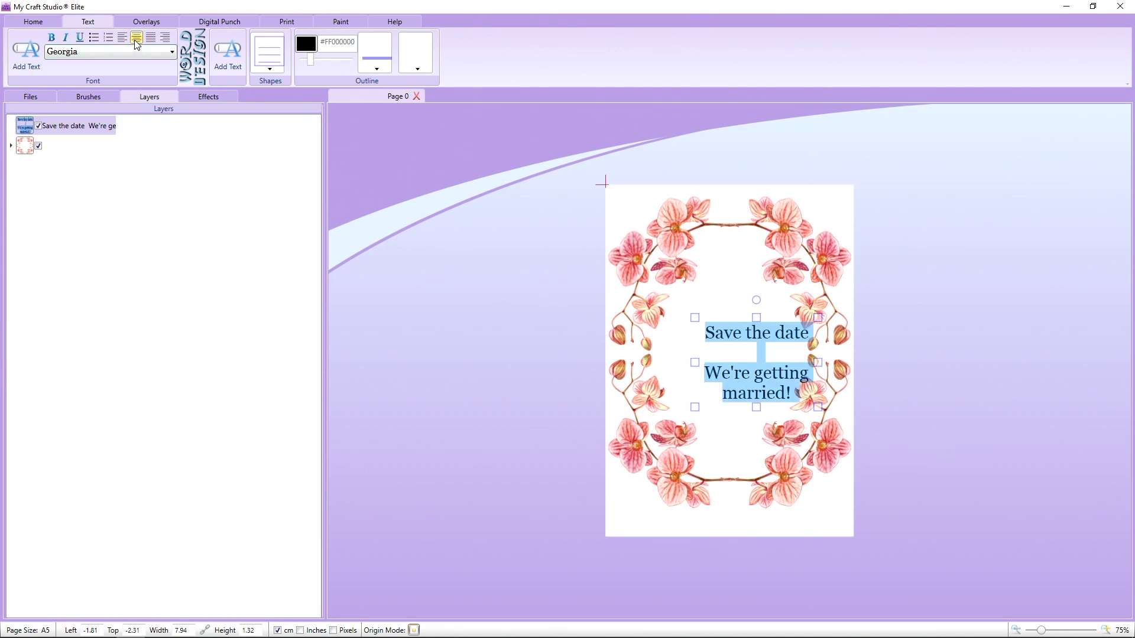
{"action": "left_click", "coordinate": [565, 352]}
Step: Move the text block to the middle of the orchid frame and set its font to Ink Free
{"action": "right_click", "coordinate": [741, 388]}
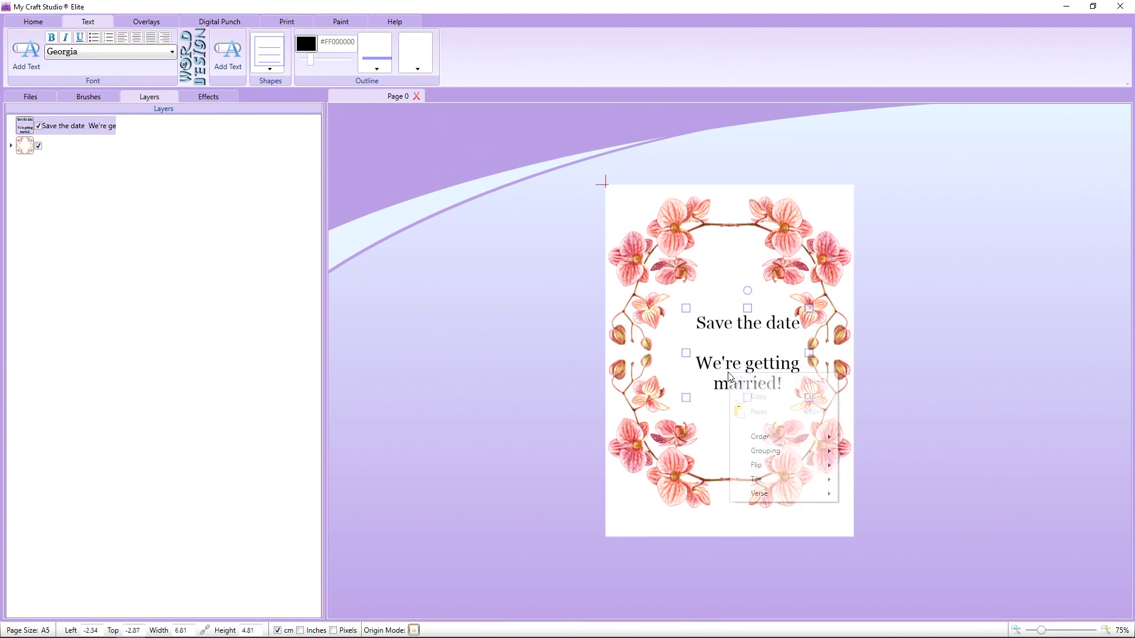
{"action": "left_click_drag", "start_coordinate": [740, 387], "coordinate": [715, 374]}
{"action": "left_click", "coordinate": [107, 57]}
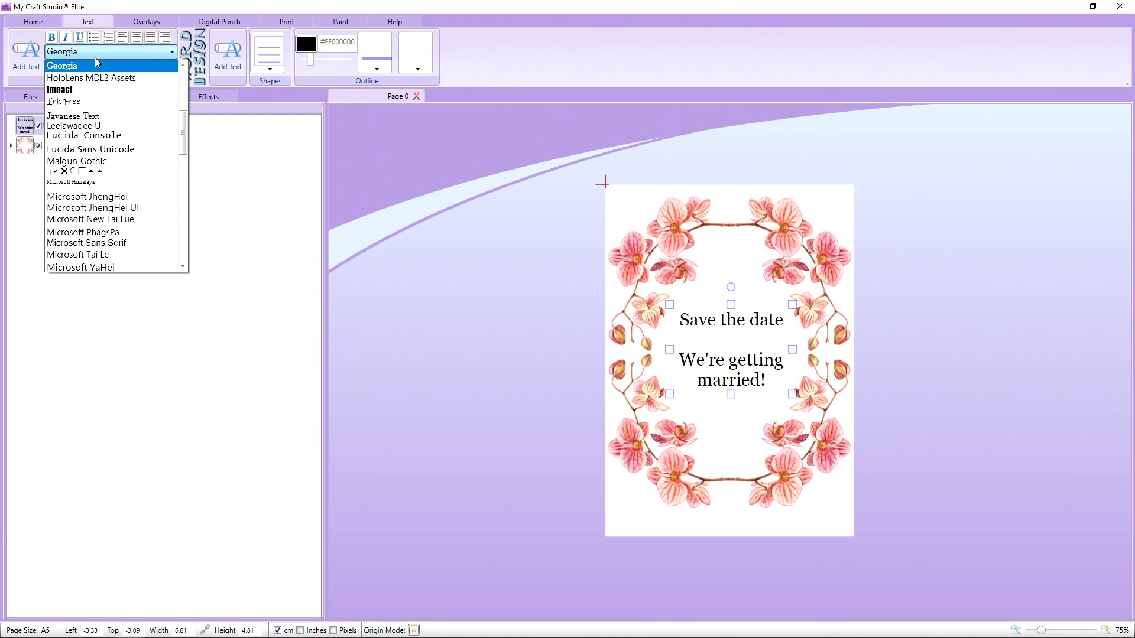
{"action": "left_click", "coordinate": [110, 101]}
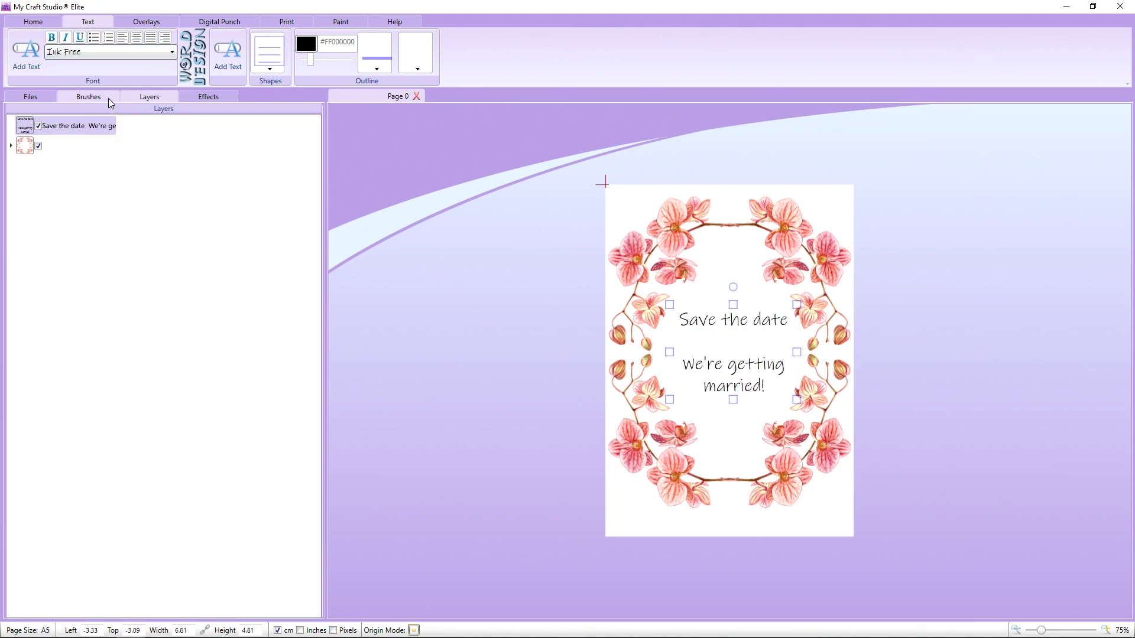
Step: Try the Segoe Script font on the invitation text
{"action": "left_click", "coordinate": [105, 55]}
{"action": "scroll", "coordinate": [120, 155], "scroll_direction": "down", "scroll_amount": 4}
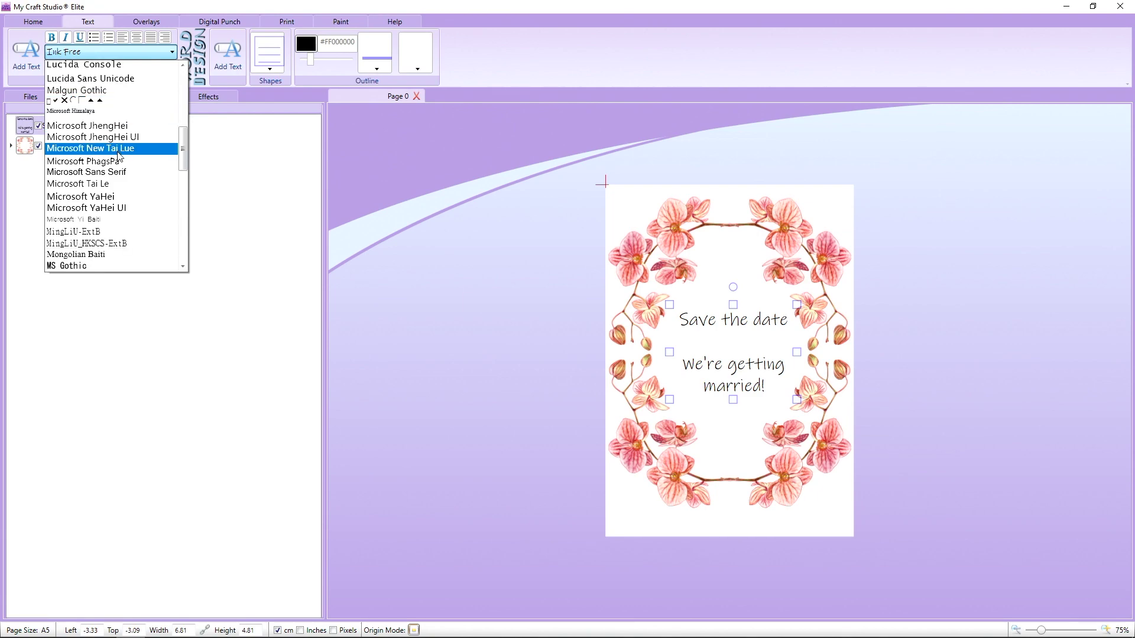
{"action": "scroll", "coordinate": [114, 168], "scroll_direction": "down", "scroll_amount": 2}
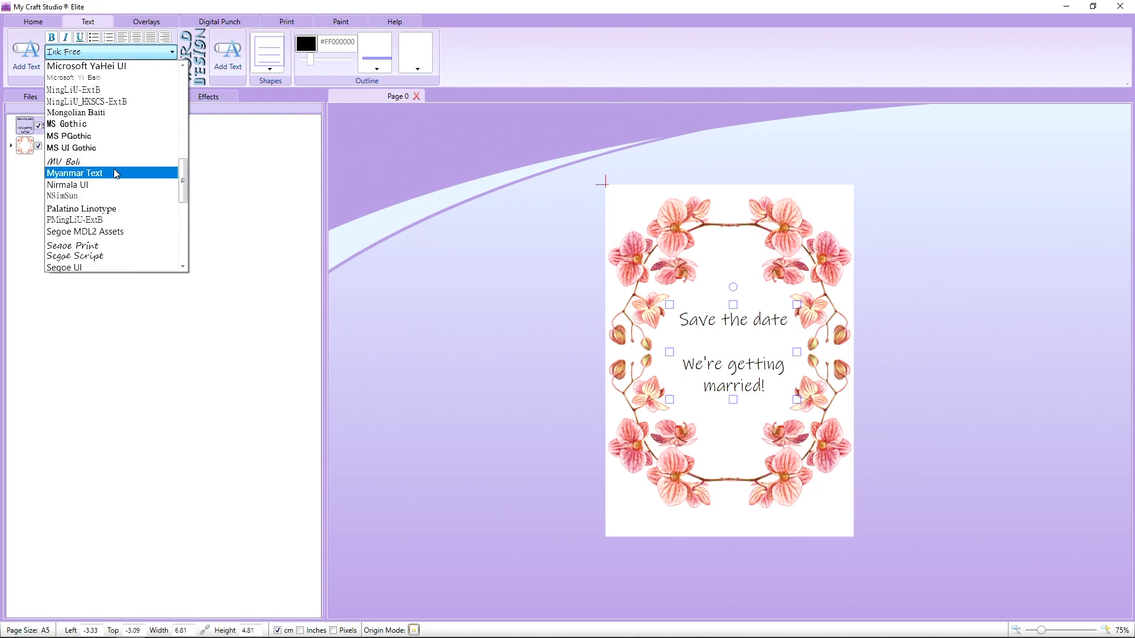
{"action": "left_click", "coordinate": [118, 220]}
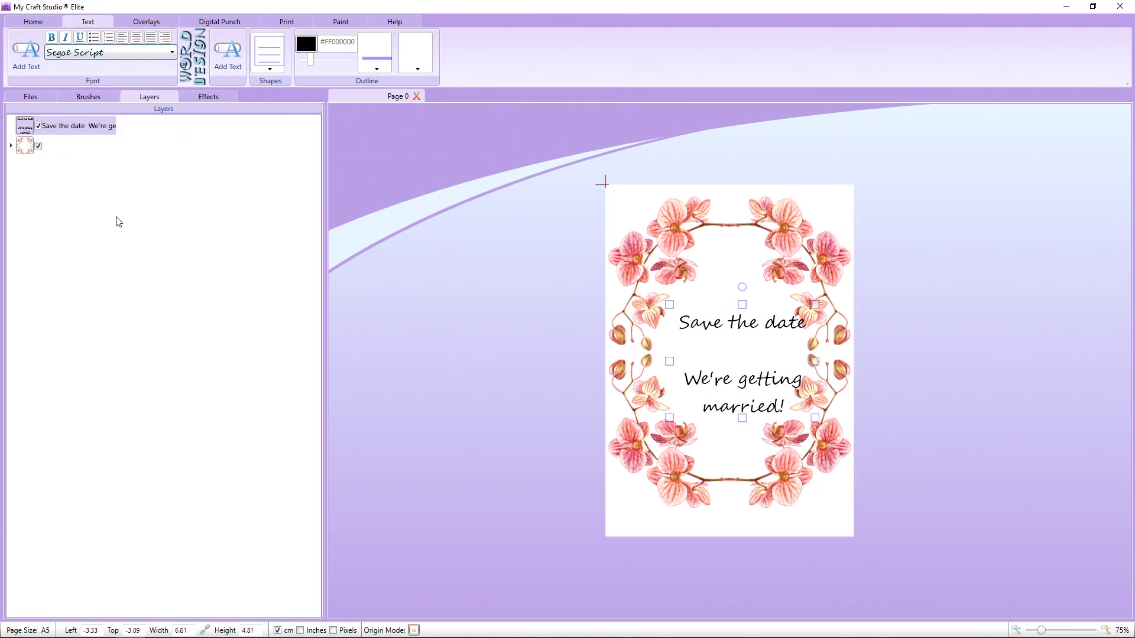
Step: Set the invitation text's font to Palatino Linotype
{"action": "left_click", "coordinate": [106, 53]}
{"action": "scroll", "coordinate": [106, 142], "scroll_direction": "up", "scroll_amount": 10}
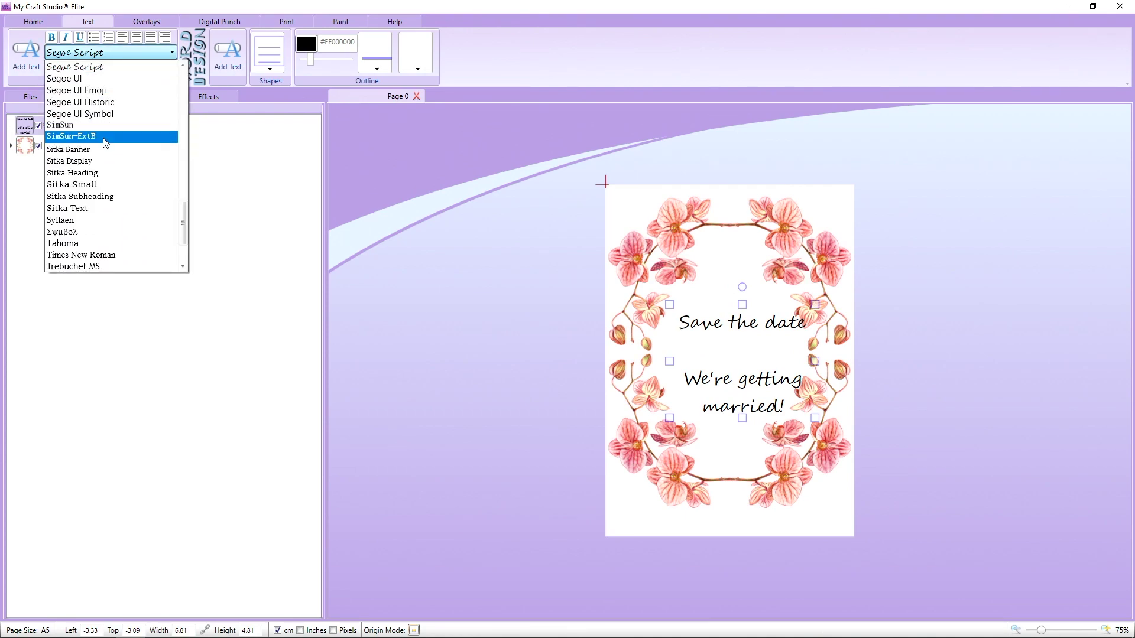
{"action": "scroll", "coordinate": [105, 142], "scroll_direction": "up", "scroll_amount": 6}
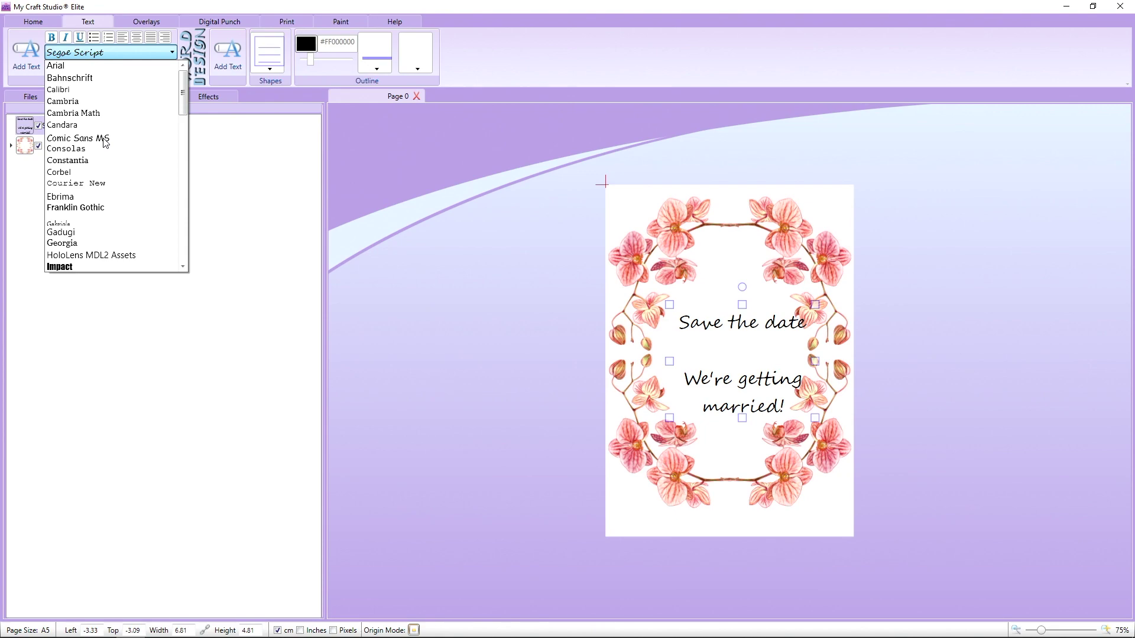
{"action": "scroll", "coordinate": [106, 143], "scroll_direction": "down", "scroll_amount": 3}
{"action": "scroll", "coordinate": [105, 144], "scroll_direction": "down", "scroll_amount": 11}
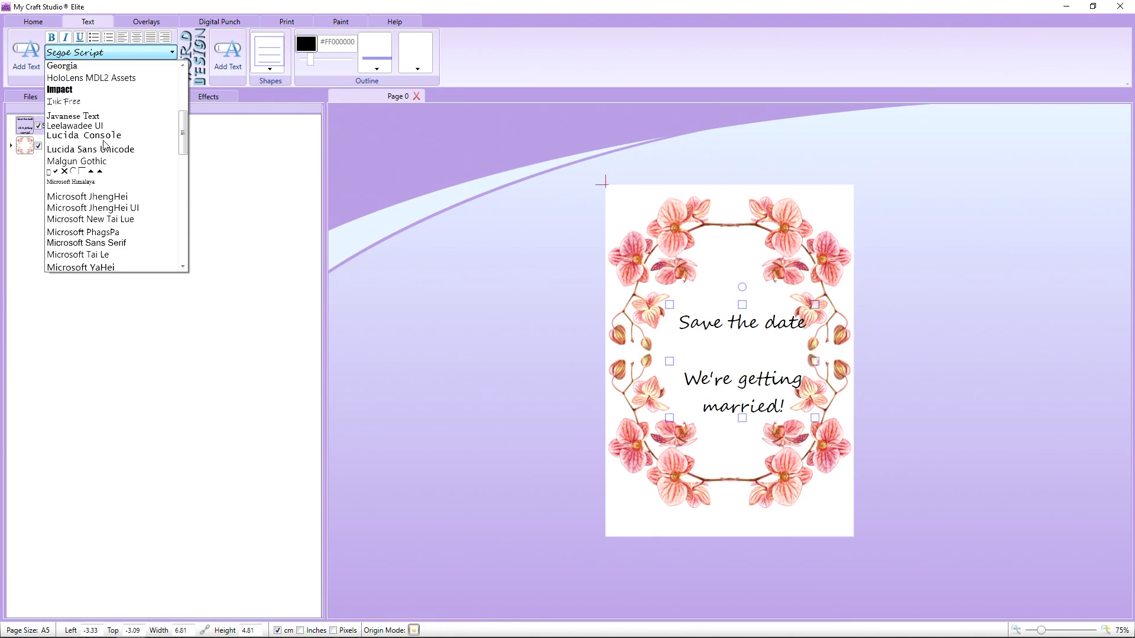
{"action": "scroll", "coordinate": [105, 143], "scroll_direction": "down", "scroll_amount": 4}
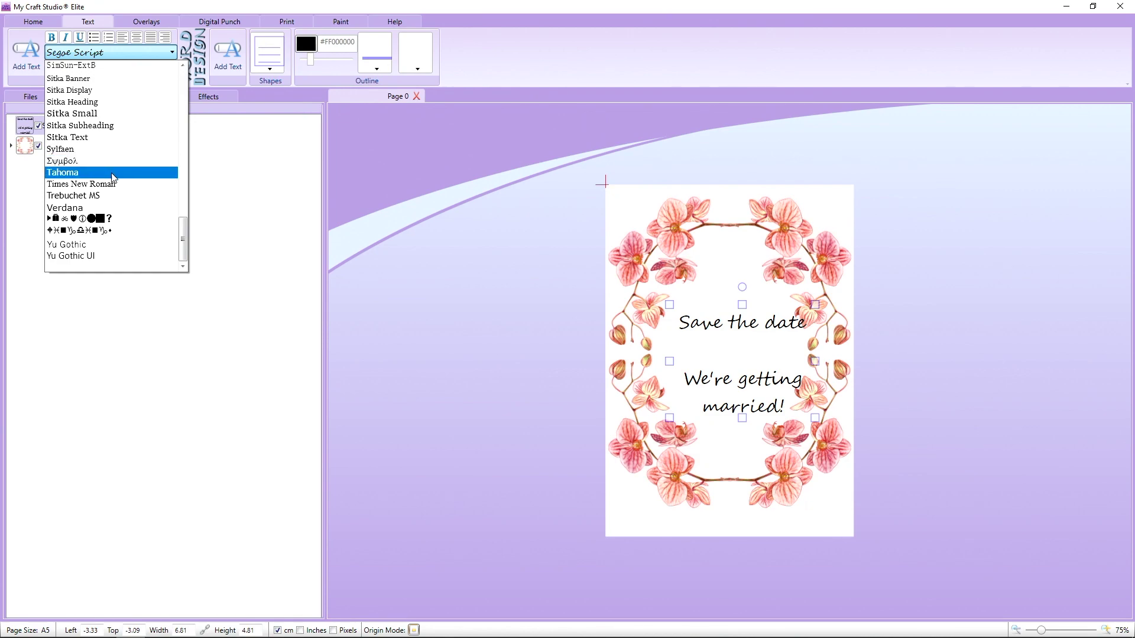
{"action": "scroll", "coordinate": [98, 124], "scroll_direction": "up", "scroll_amount": 2}
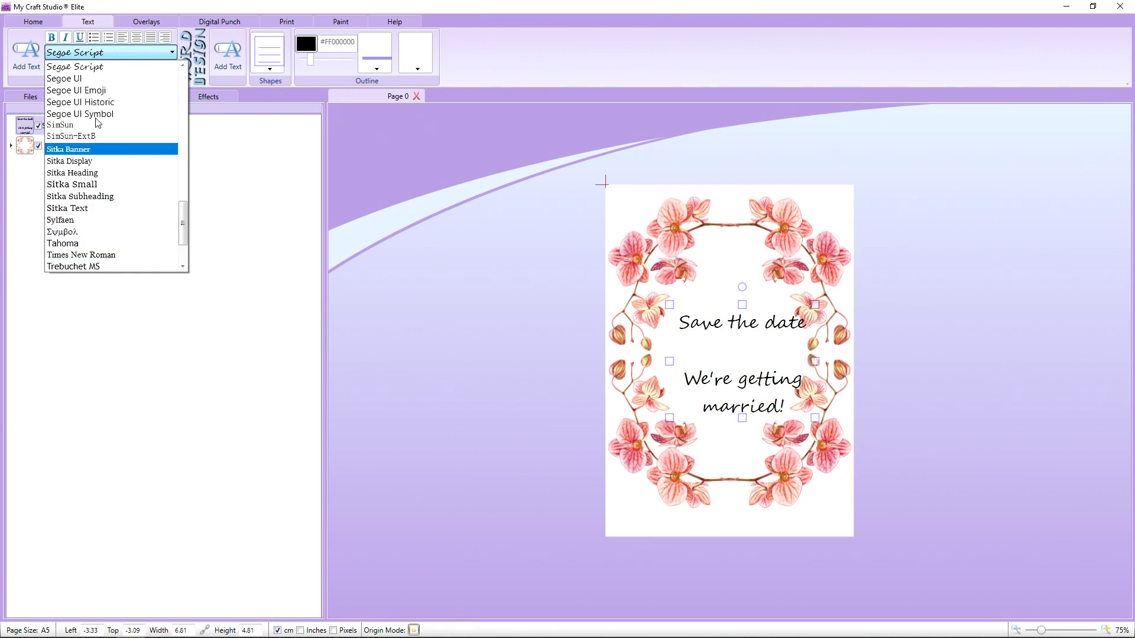
{"action": "scroll", "coordinate": [98, 124], "scroll_direction": "up", "scroll_amount": 4}
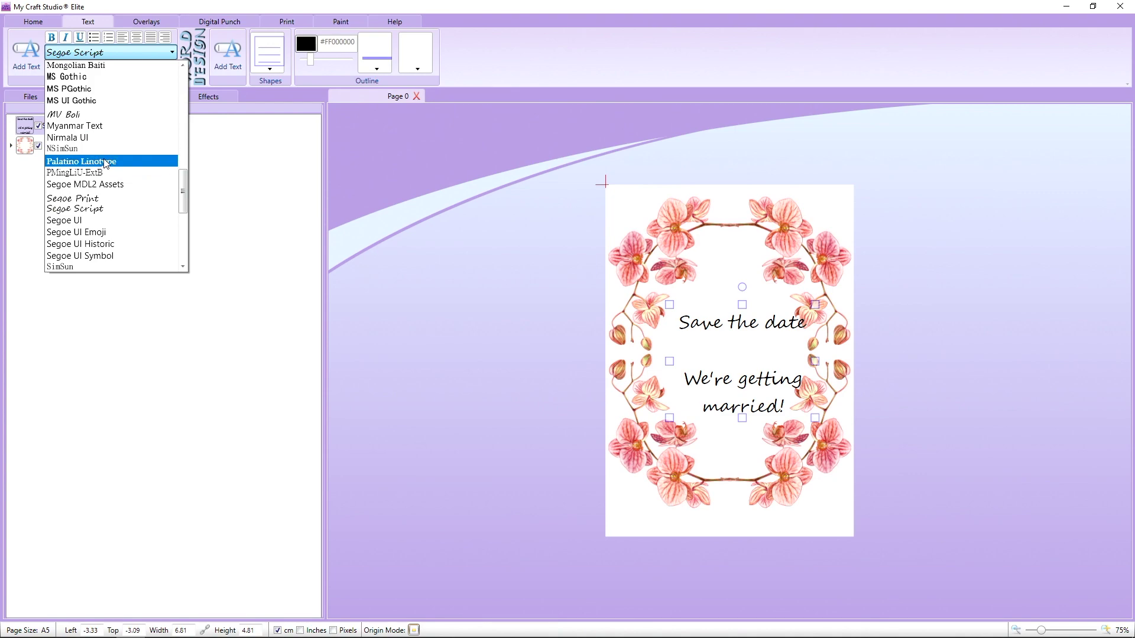
{"action": "left_click", "coordinate": [105, 162]}
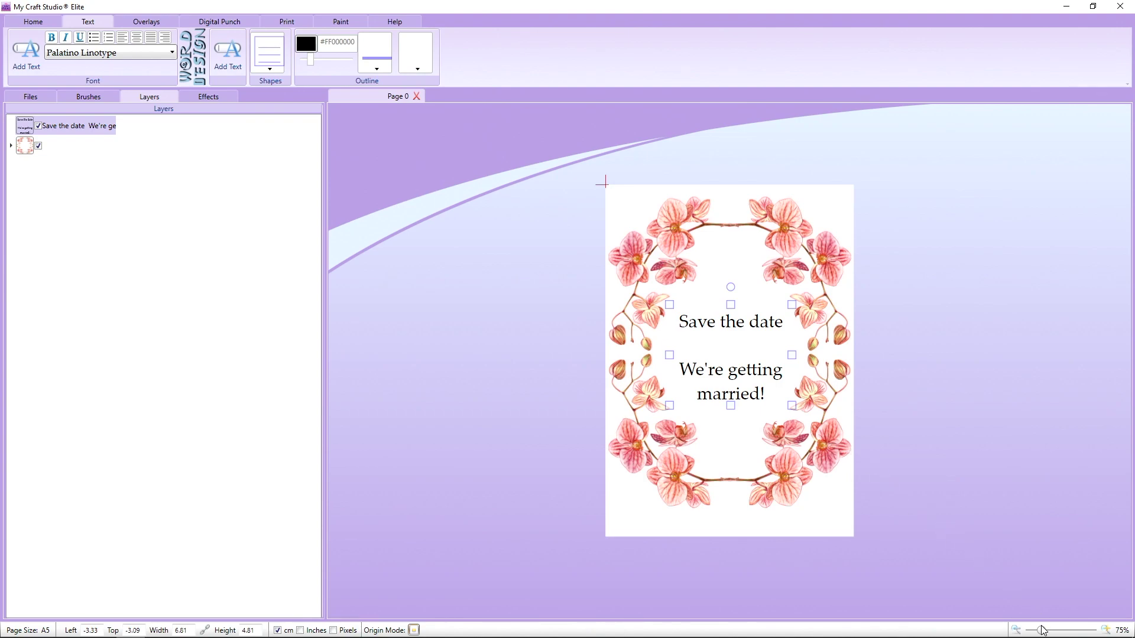
Step: Try light blue, red and reddish-brown solid fills on the invitation text
{"action": "left_click_drag", "start_coordinate": [1047, 632], "coordinate": [1061, 632]}
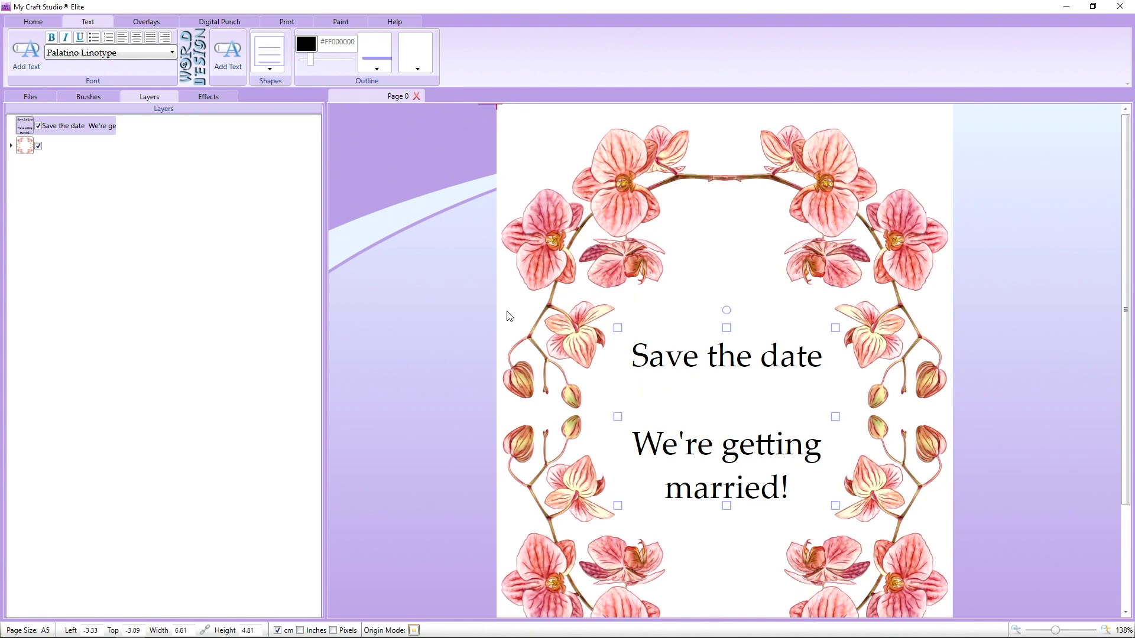
{"action": "left_click", "coordinate": [89, 98]}
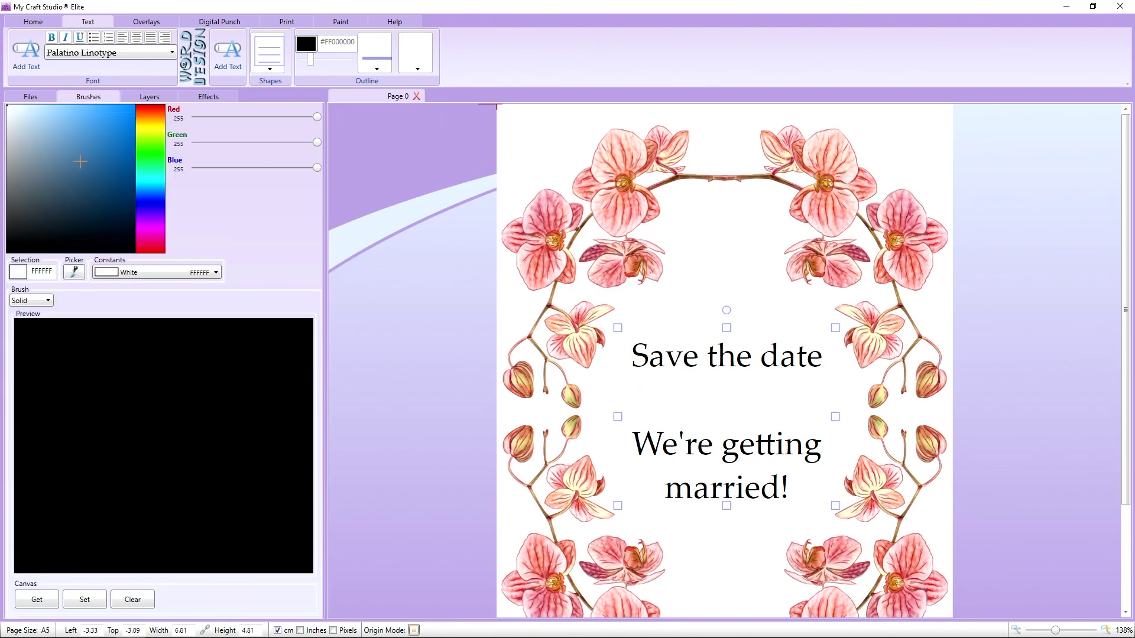
{"action": "mouse_move", "coordinate": [104, 120]}
{"action": "left_mouse_down"}
{"action": "mouse_move", "coordinate": [43, 134]}
{"action": "mouse_move", "coordinate": [48, 182]}
{"action": "mouse_move", "coordinate": [97, 155]}
{"action": "mouse_move", "coordinate": [53, 118]}
{"action": "left_mouse_up"}
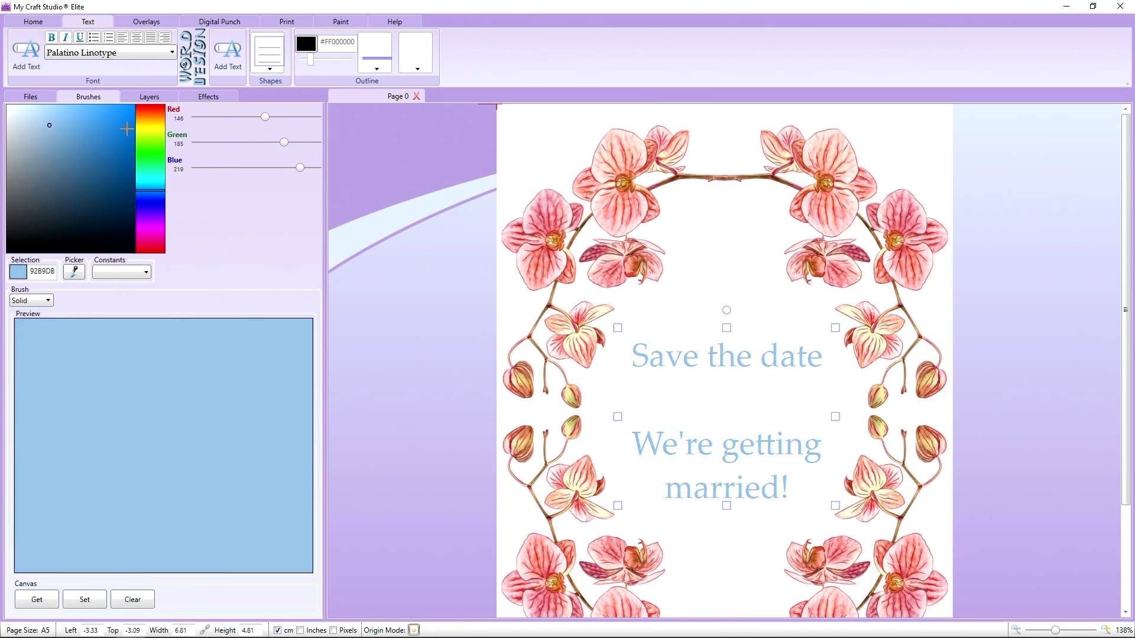
{"action": "mouse_move", "coordinate": [144, 111]}
{"action": "left_mouse_down"}
{"action": "mouse_move", "coordinate": [151, 220]}
{"action": "mouse_move", "coordinate": [152, 110]}
{"action": "mouse_move", "coordinate": [135, 119]}
{"action": "left_mouse_up"}
{"action": "left_click", "coordinate": [55, 182]}
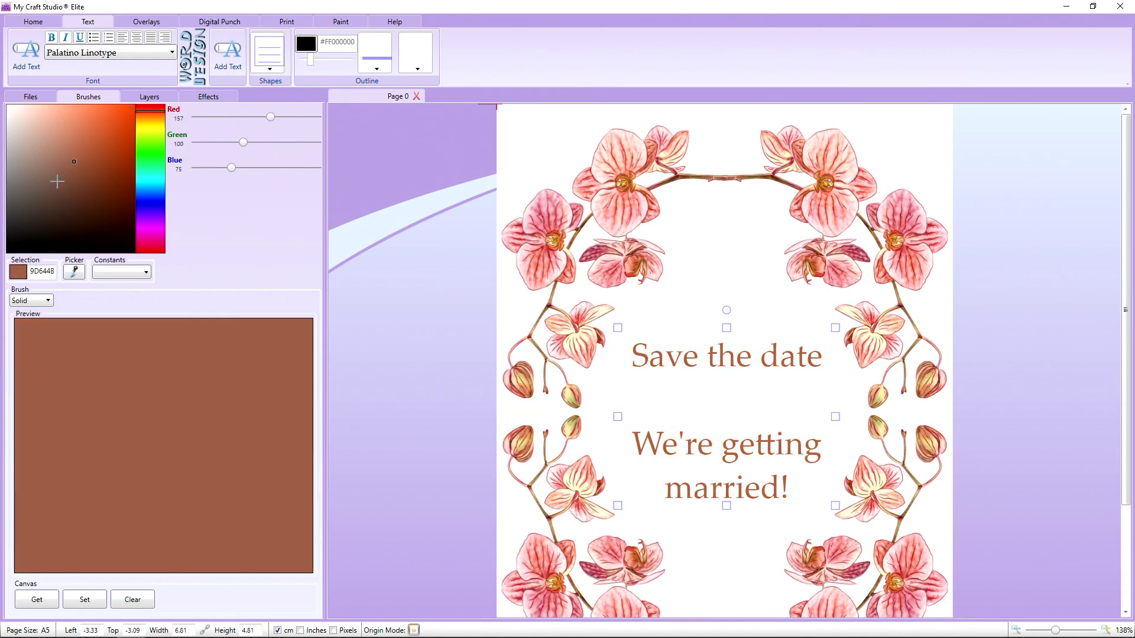
{"action": "left_click", "coordinate": [48, 194]}
{"action": "left_click", "coordinate": [56, 122]}
{"action": "left_click", "coordinate": [95, 148]}
{"action": "left_click", "coordinate": [115, 118]}
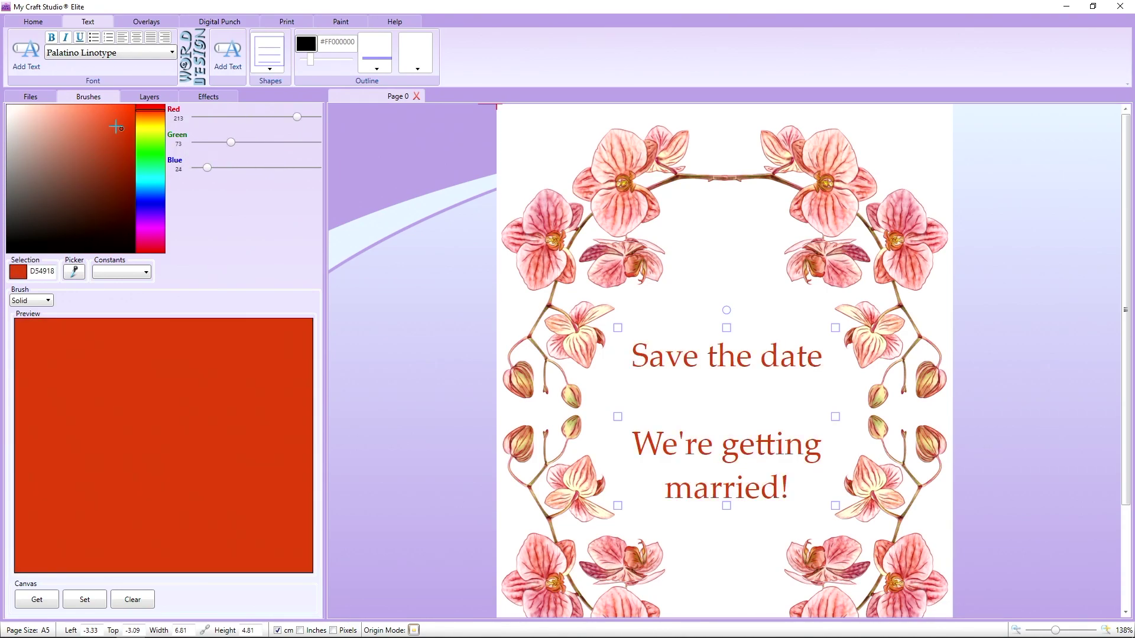
{"action": "left_click", "coordinate": [56, 119]}
{"action": "left_click", "coordinate": [86, 170]}
{"action": "left_click", "coordinate": [91, 175]}
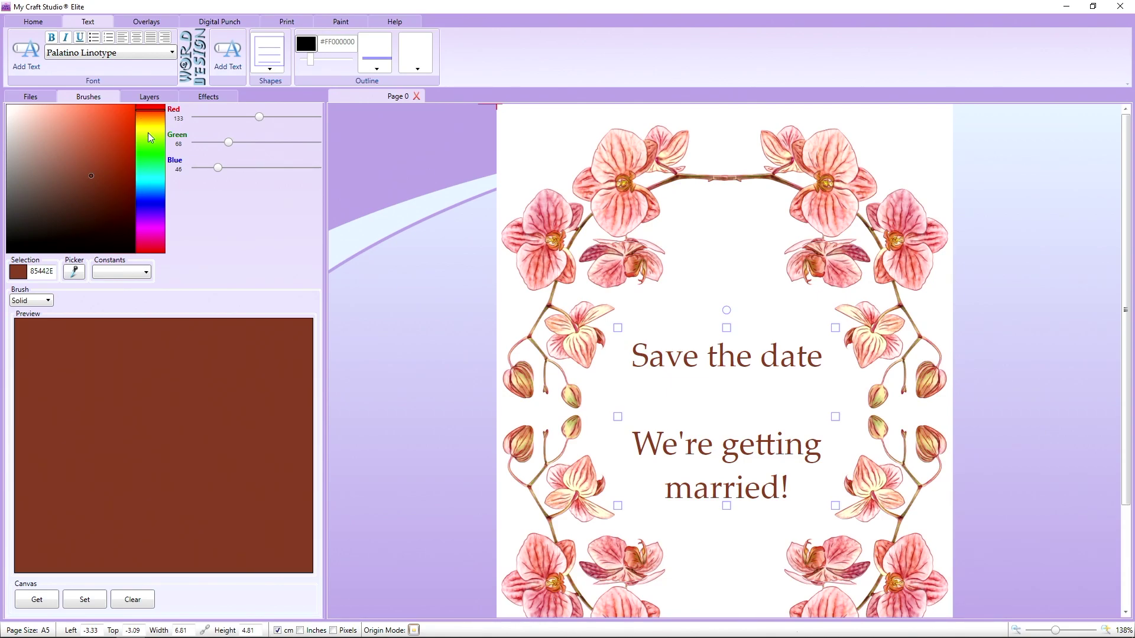
Step: Try several green shades, bright orange and a muted beige as the invitation text's colour
{"action": "mouse_move", "coordinate": [152, 108]}
{"action": "left_mouse_down"}
{"action": "mouse_move", "coordinate": [150, 136]}
{"action": "mouse_move", "coordinate": [41, 119]}
{"action": "mouse_move", "coordinate": [27, 131]}
{"action": "left_mouse_up"}
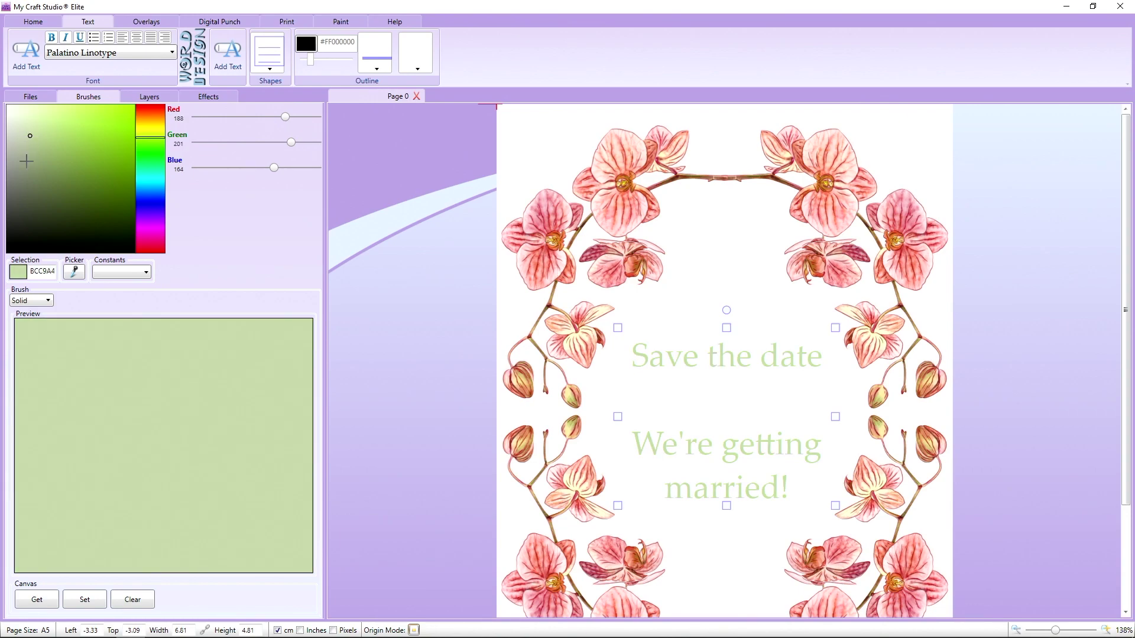
{"action": "left_click", "coordinate": [26, 163]}
{"action": "mouse_move", "coordinate": [29, 190]}
{"action": "left_mouse_down"}
{"action": "mouse_move", "coordinate": [29, 117]}
{"action": "mouse_move", "coordinate": [84, 126]}
{"action": "mouse_move", "coordinate": [57, 152]}
{"action": "mouse_move", "coordinate": [86, 187]}
{"action": "left_mouse_up"}
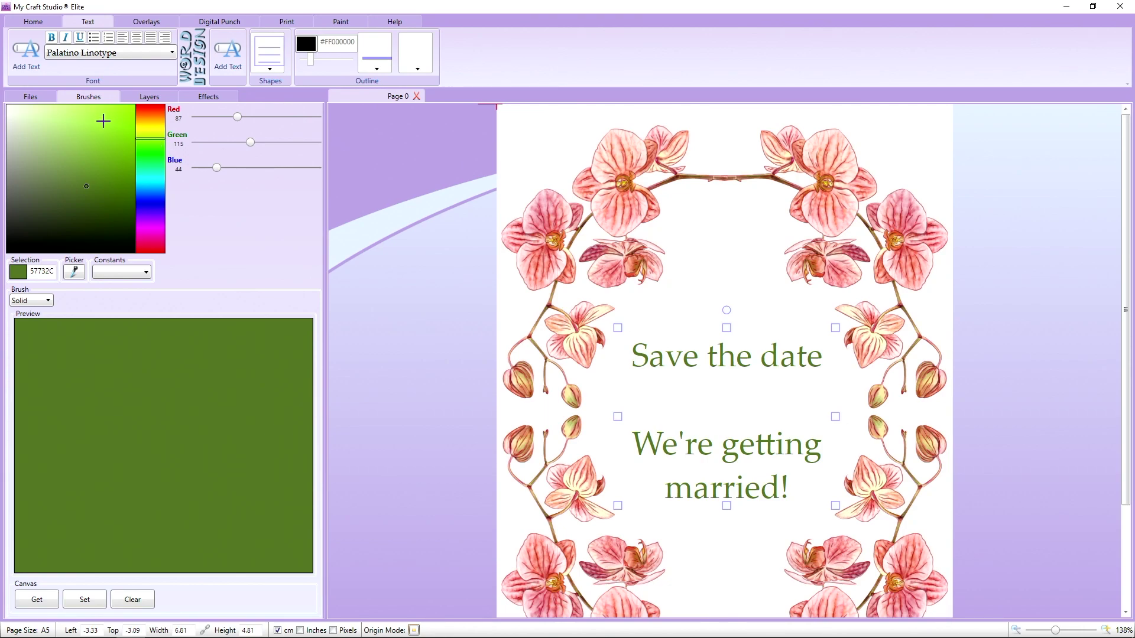
{"action": "left_click_drag", "start_coordinate": [103, 121], "coordinate": [70, 130]}
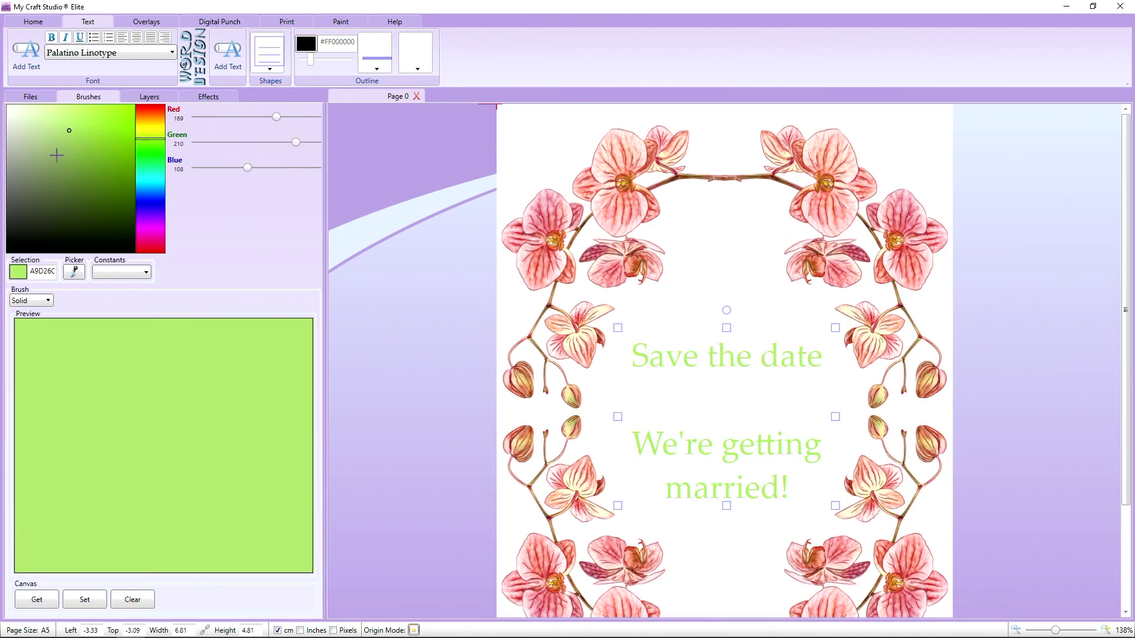
{"action": "left_click", "coordinate": [151, 115]}
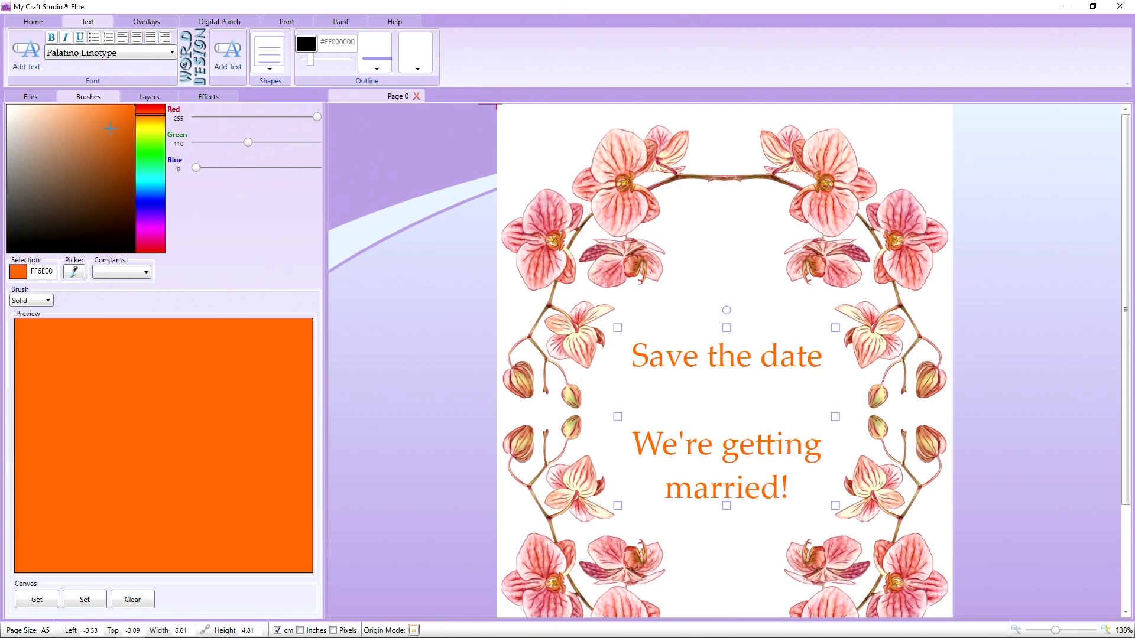
{"action": "left_click_drag", "start_coordinate": [76, 125], "coordinate": [33, 130]}
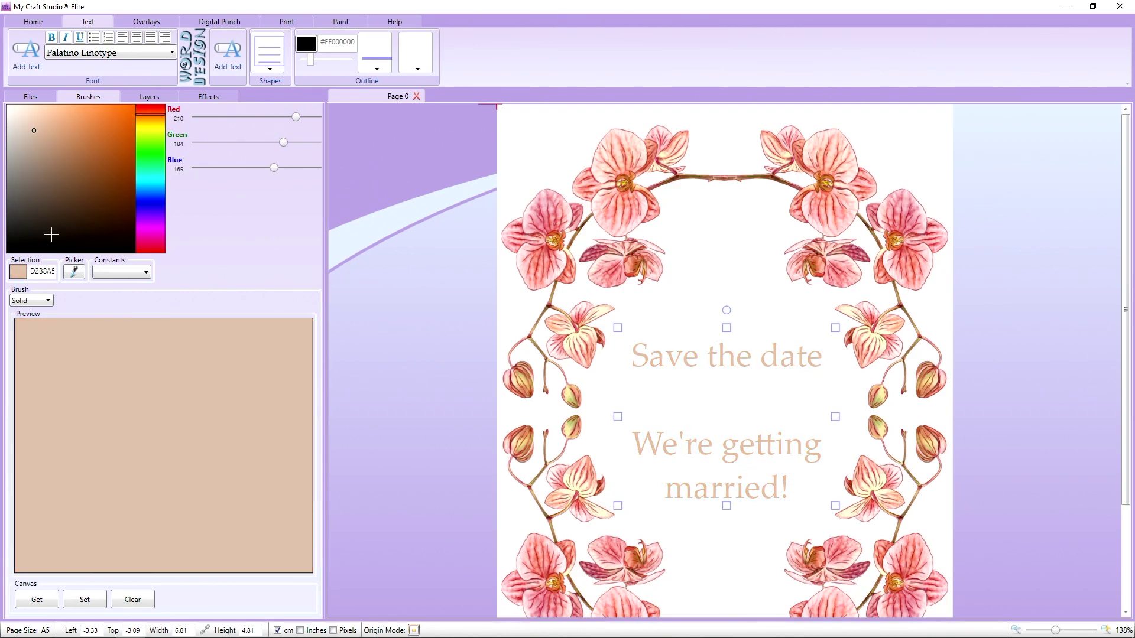
Step: Try text colours sampled from different orchid petals, including dark pink B64856 and peach E99C82
{"action": "left_click", "coordinate": [73, 273]}
{"action": "left_click", "coordinate": [596, 255]}
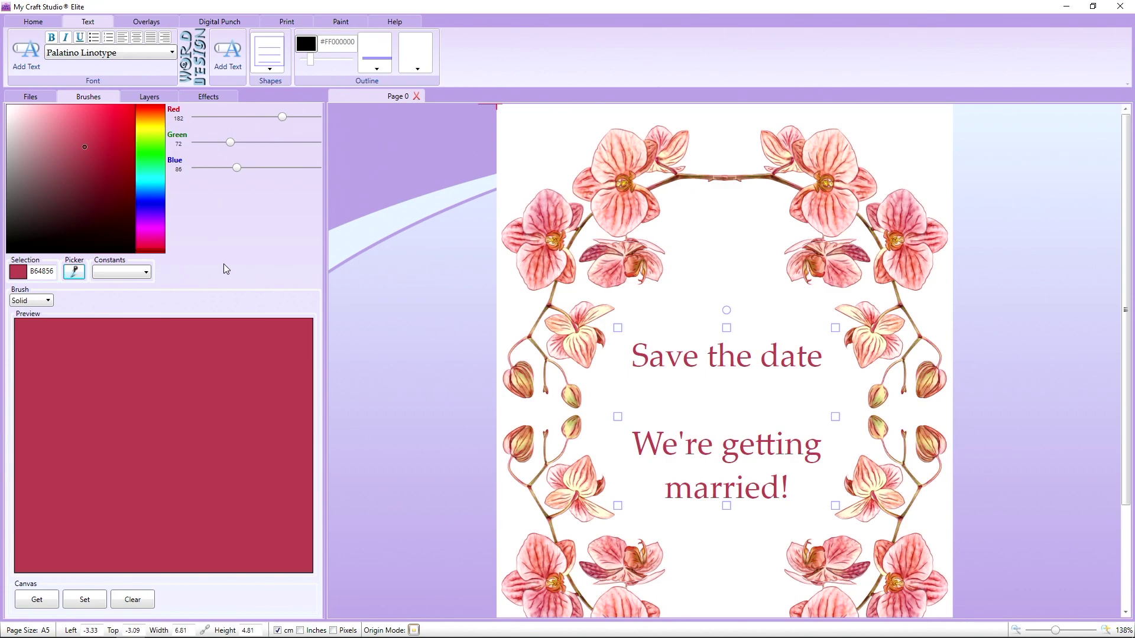
{"action": "left_click", "coordinate": [75, 272]}
{"action": "left_click", "coordinate": [624, 155]}
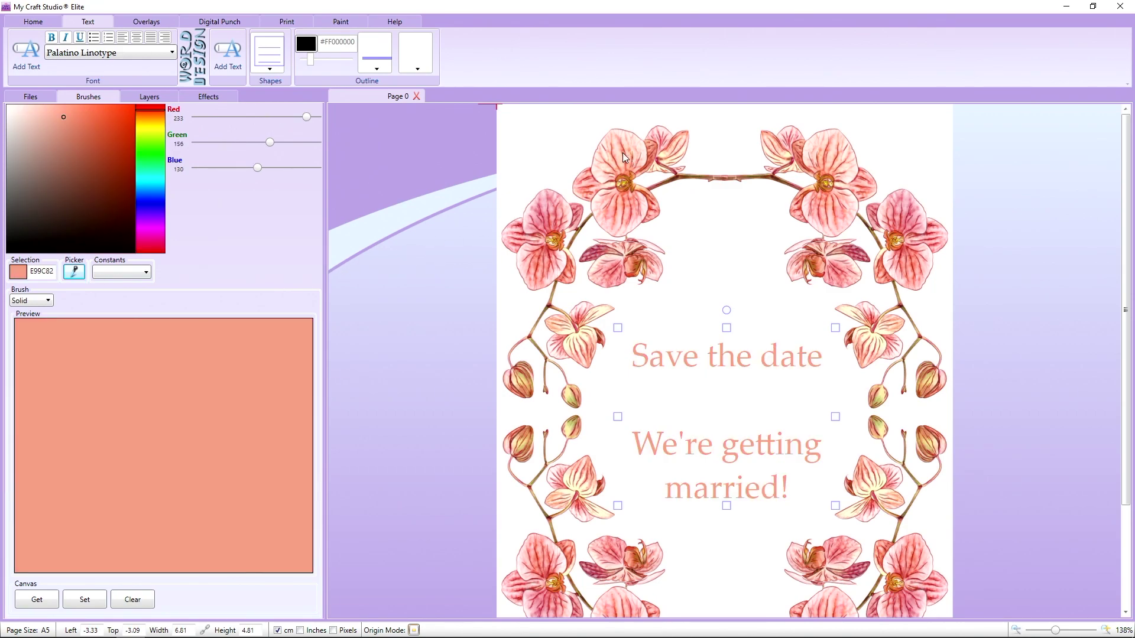
{"action": "left_click", "coordinate": [77, 273]}
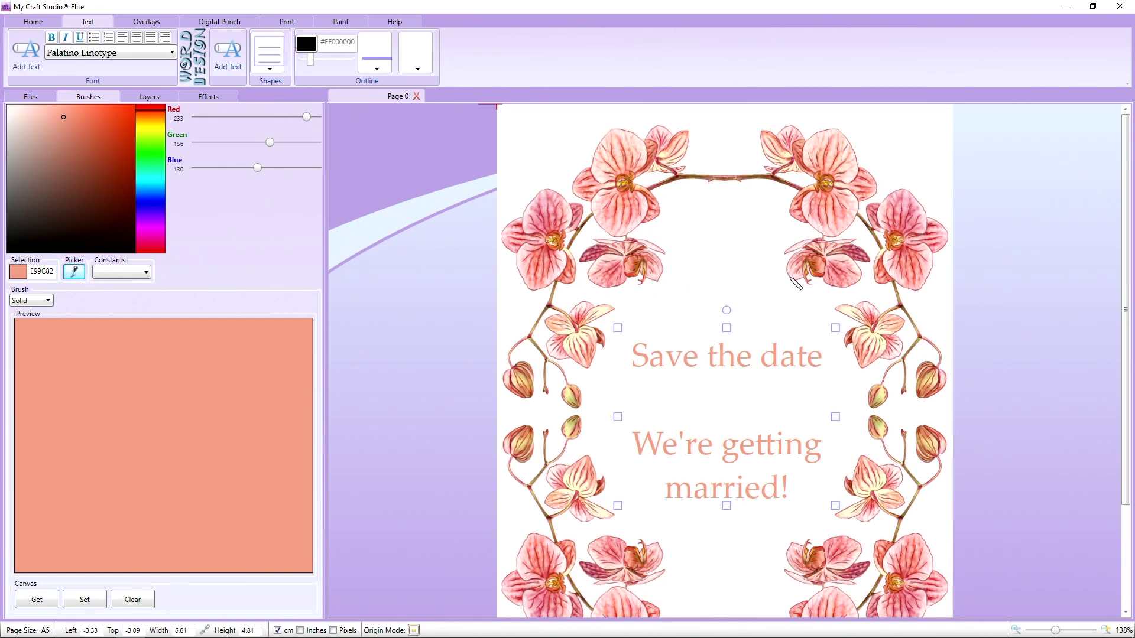
{"action": "left_click", "coordinate": [916, 215]}
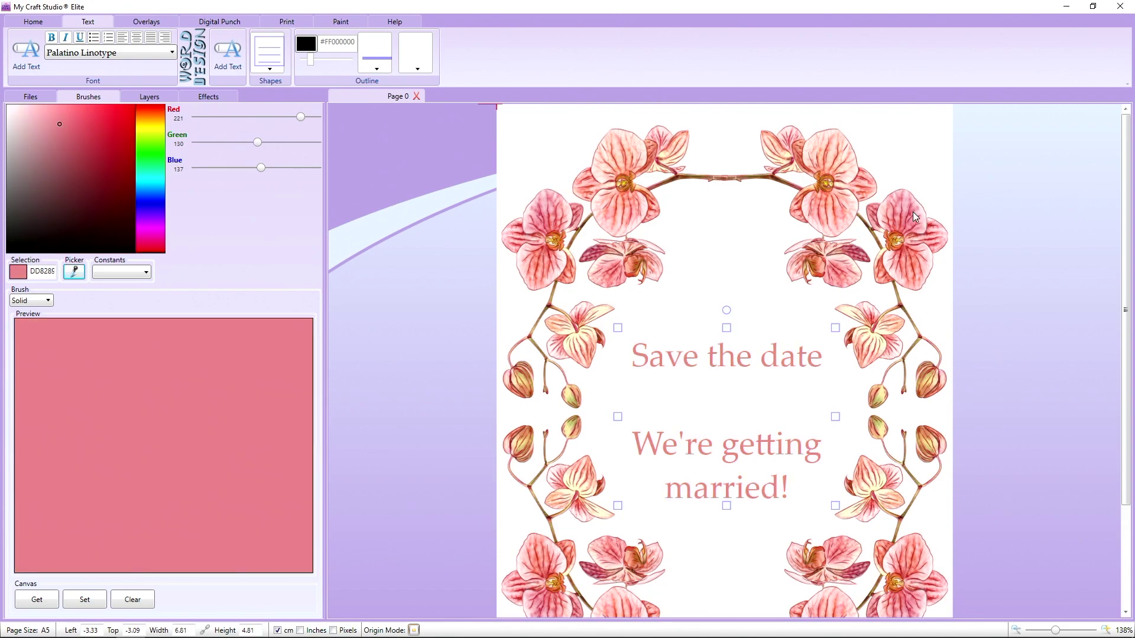
Step: Colour the invitation text salmon pink E1827D by sampling a petal of the pink orchid in the frame's upper left
{"action": "left_click", "coordinate": [77, 275]}
{"action": "left_click", "coordinate": [520, 226]}
{"action": "left_click_drag", "start_coordinate": [1056, 630], "coordinate": [1050, 632]}
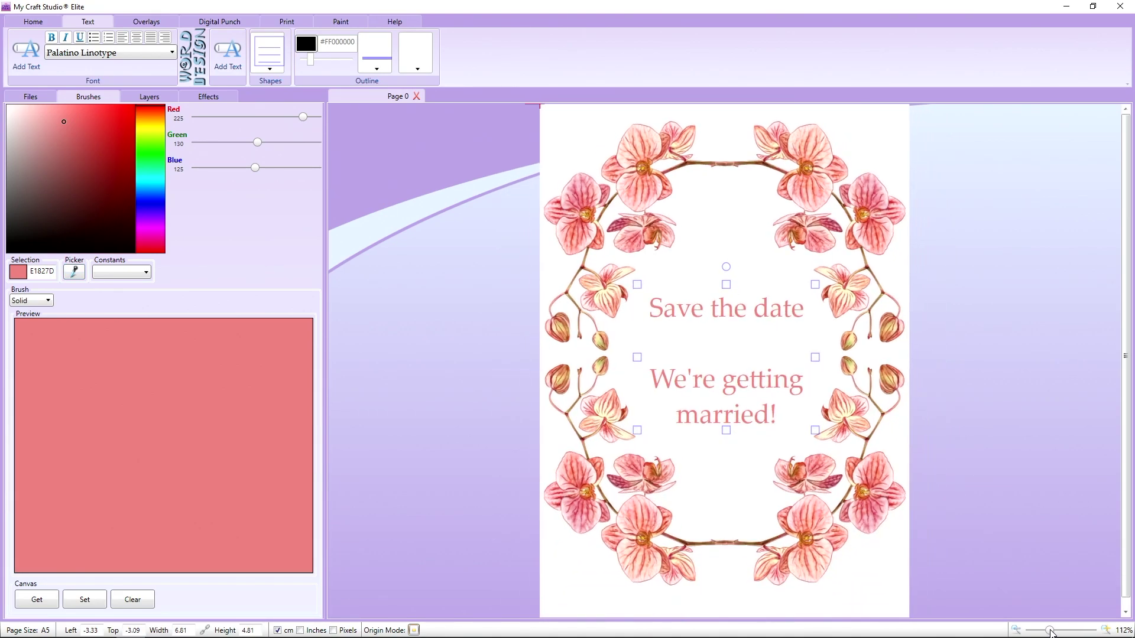
Step: Add the line "14th February" directly below "Save the date" in the invitation text and finish editing
{"action": "double_click", "coordinate": [794, 318]}
{"action": "left_click", "coordinate": [811, 304]}
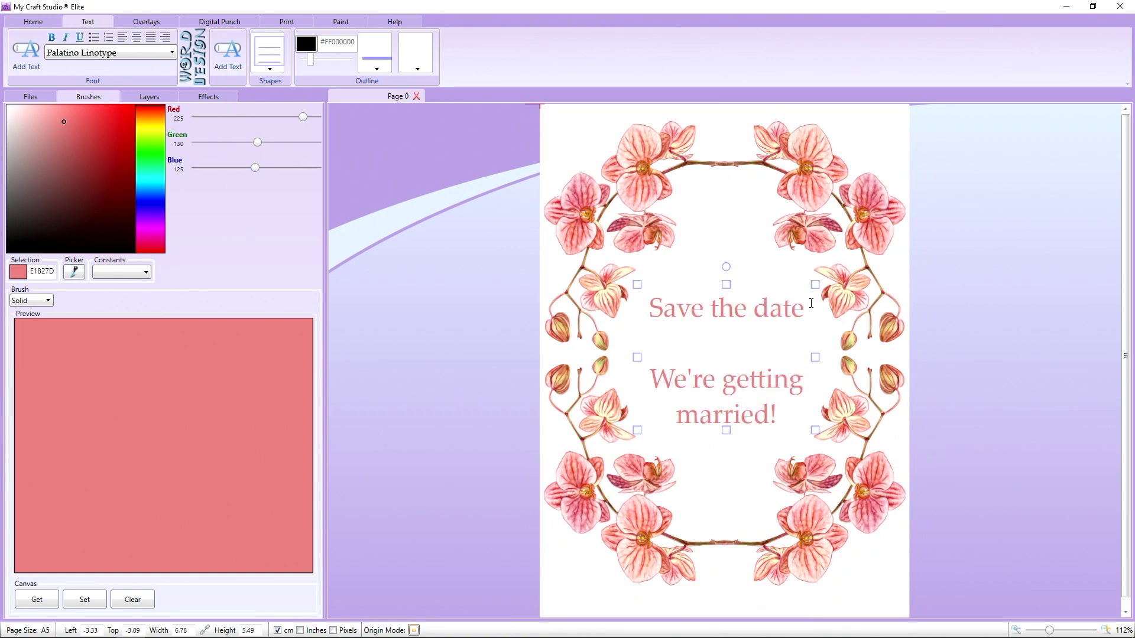
{"action": "key", "text": "Return"}
{"action": "type", "text": "1"}
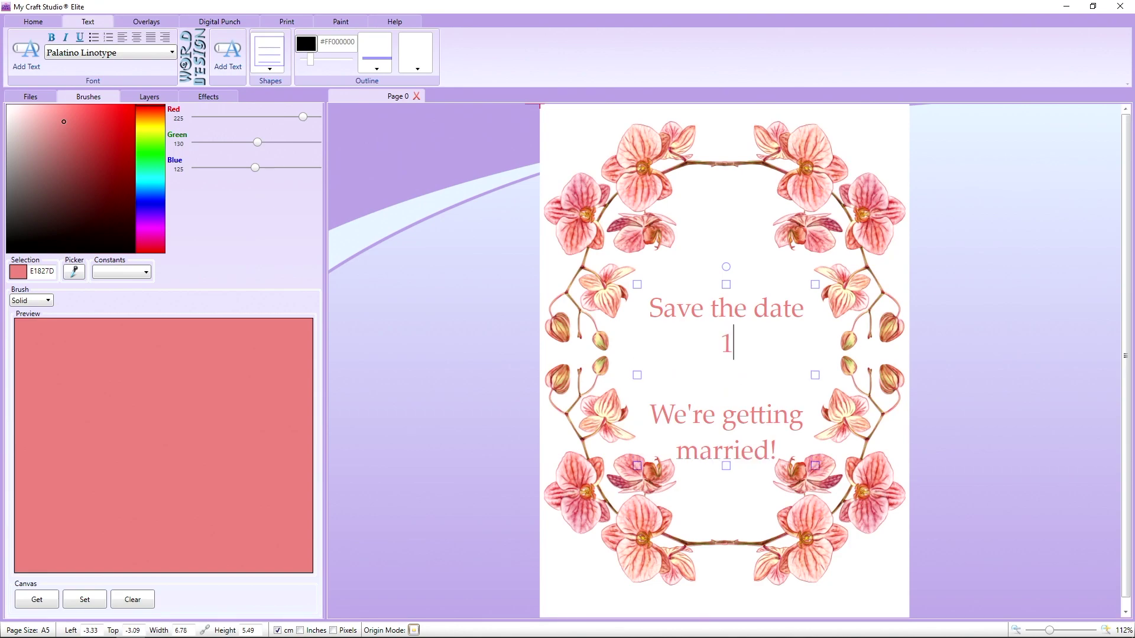
{"action": "type", "text": "4th February"}
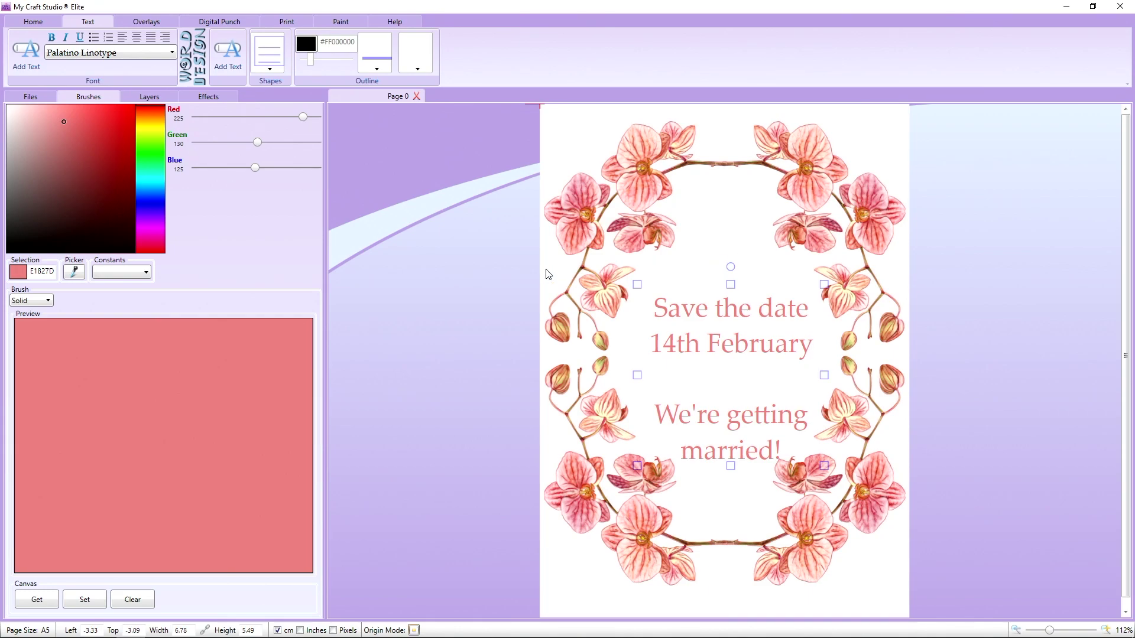
{"action": "left_click", "coordinate": [503, 261]}
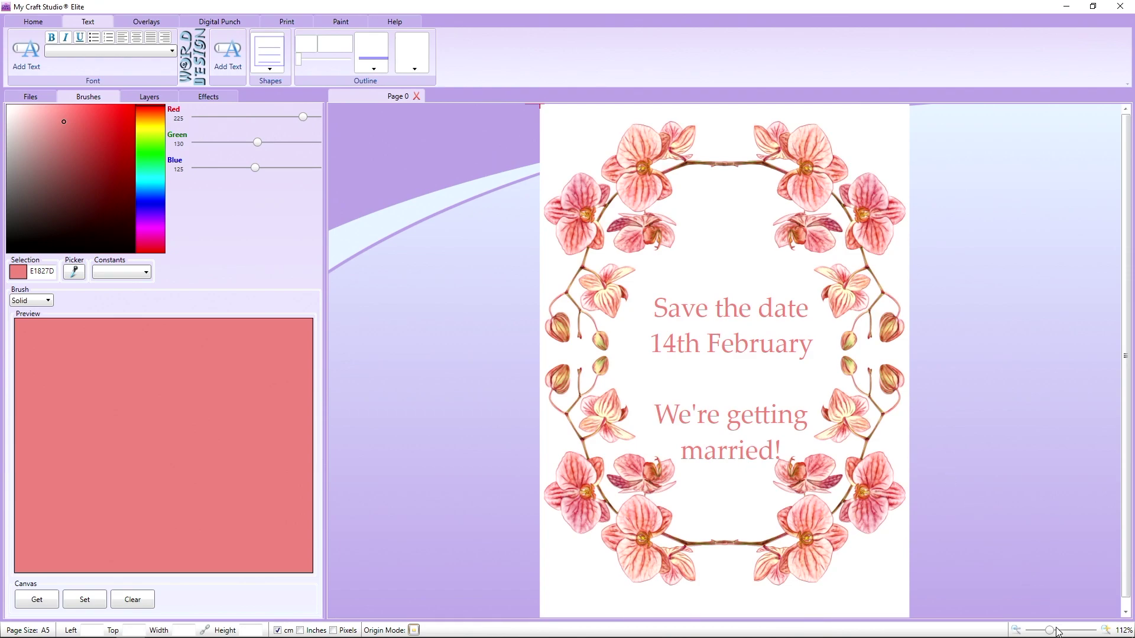
Step: Set the page size to A4 with landscape orientation
{"action": "scroll", "coordinate": [1055, 633], "scroll_direction": "down", "scroll_amount": 1}
{"action": "scroll", "coordinate": [1055, 633], "scroll_direction": "down", "scroll_amount": 5}
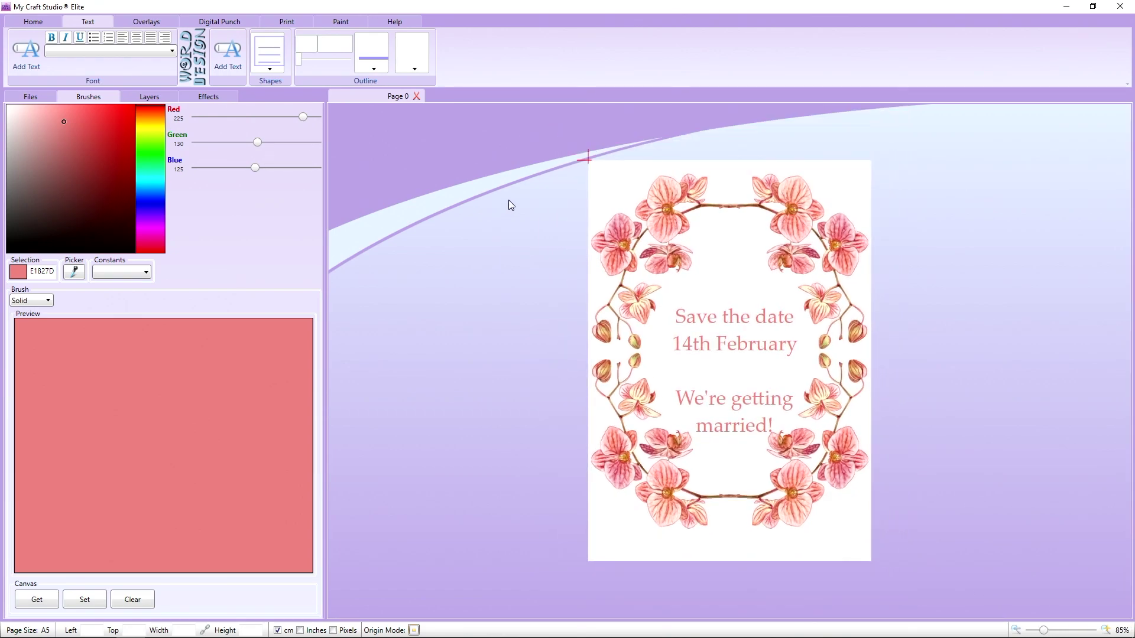
{"action": "left_click", "coordinate": [290, 21]}
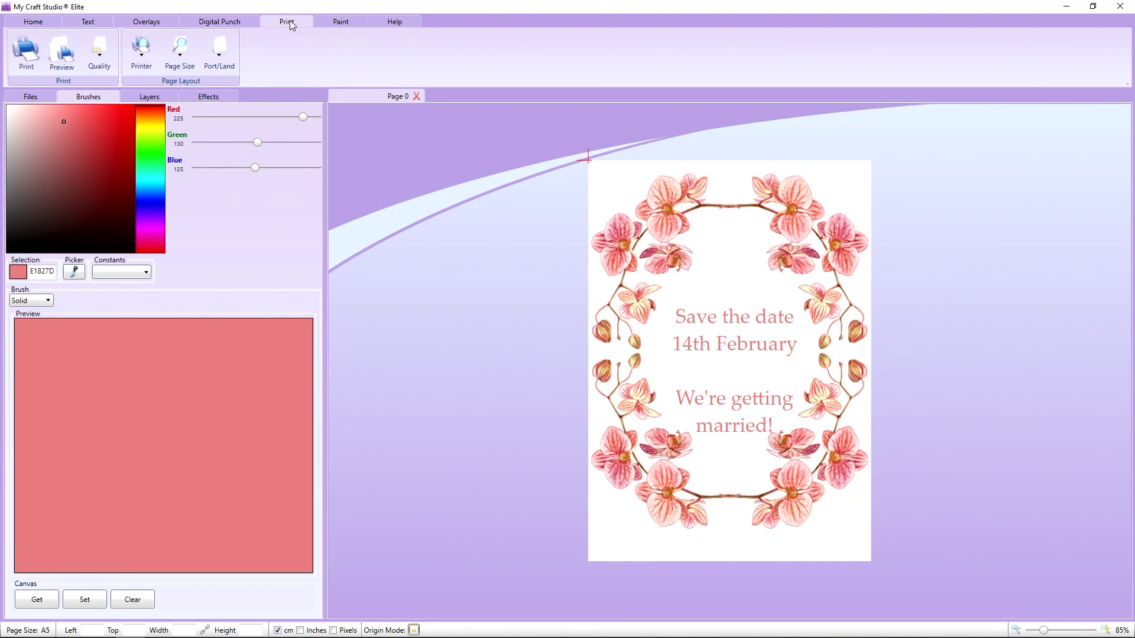
{"action": "left_click", "coordinate": [198, 63]}
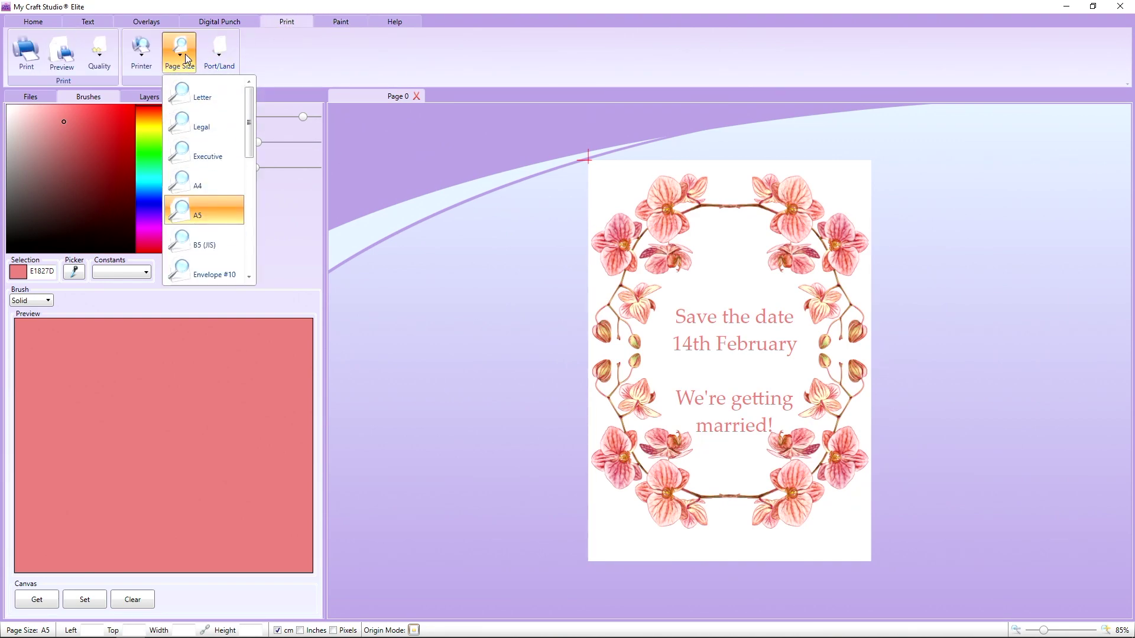
{"action": "left_click", "coordinate": [203, 177]}
{"action": "left_click", "coordinate": [225, 50]}
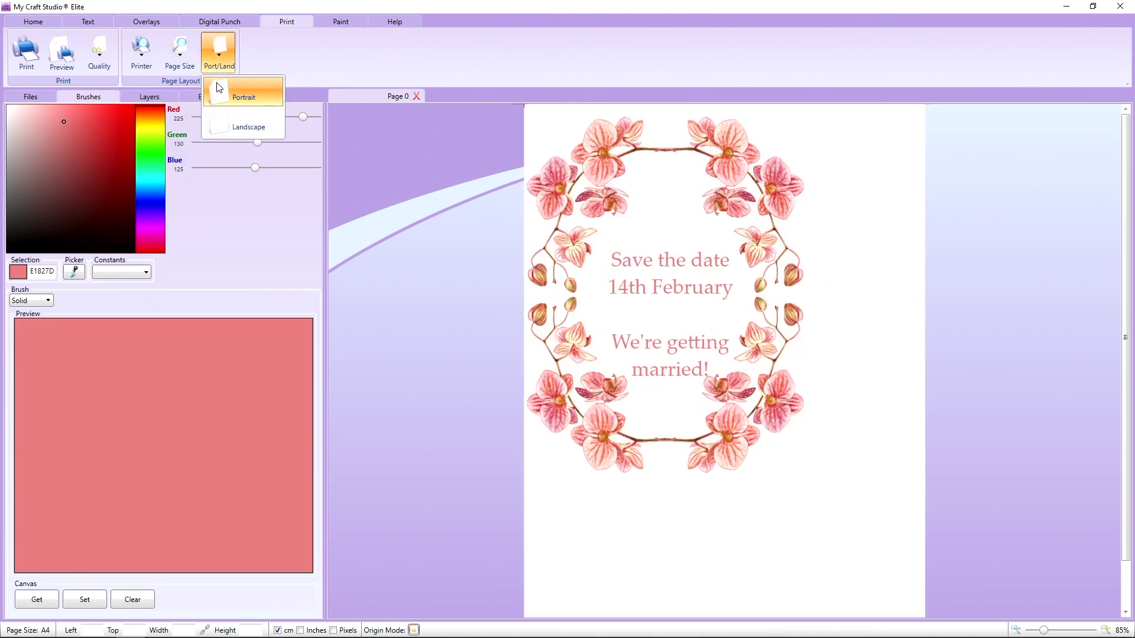
{"action": "left_click", "coordinate": [235, 130]}
Step: Select the orchid frame and invitation text together and move them onto the right half of the A4 page
{"action": "left_click_drag", "start_coordinate": [402, 117], "coordinate": [748, 614]}
{"action": "left_click_drag", "start_coordinate": [697, 479], "coordinate": [956, 483]}
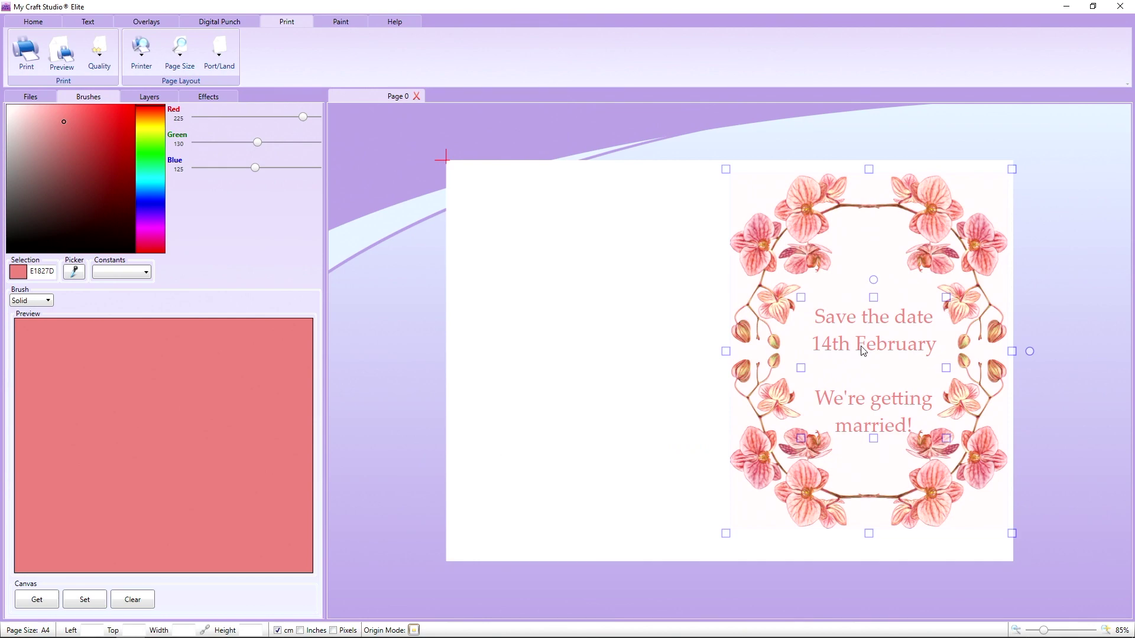
Step: Try salmon E1827D as the page background and undo the lighter petal pink applied to the invitation text
{"action": "left_click", "coordinate": [88, 600]}
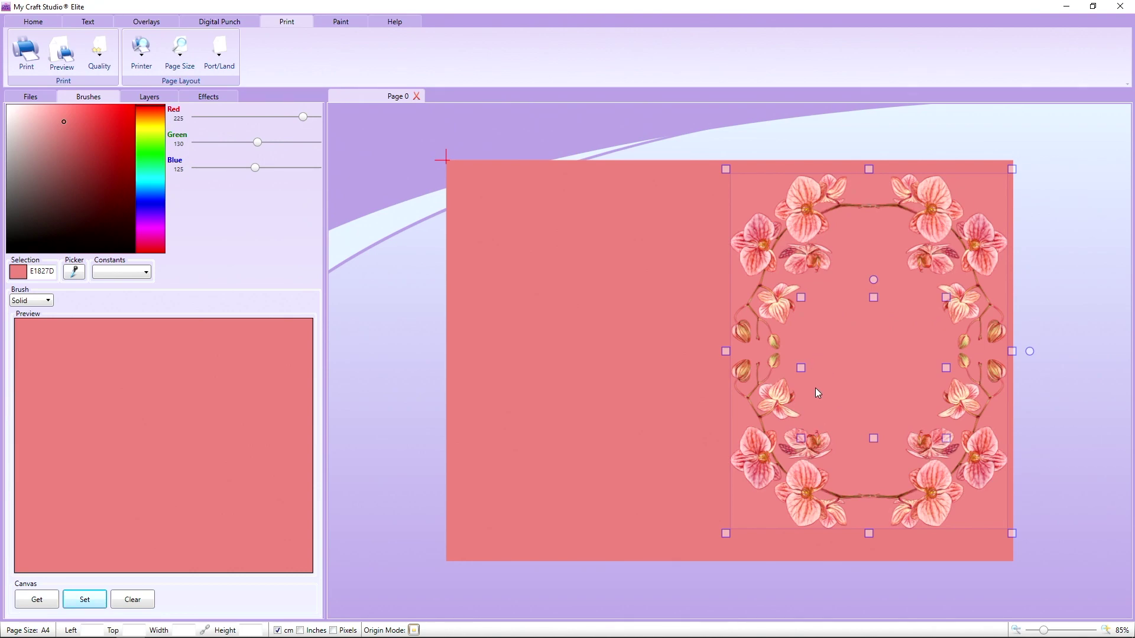
{"action": "left_click", "coordinate": [74, 272]}
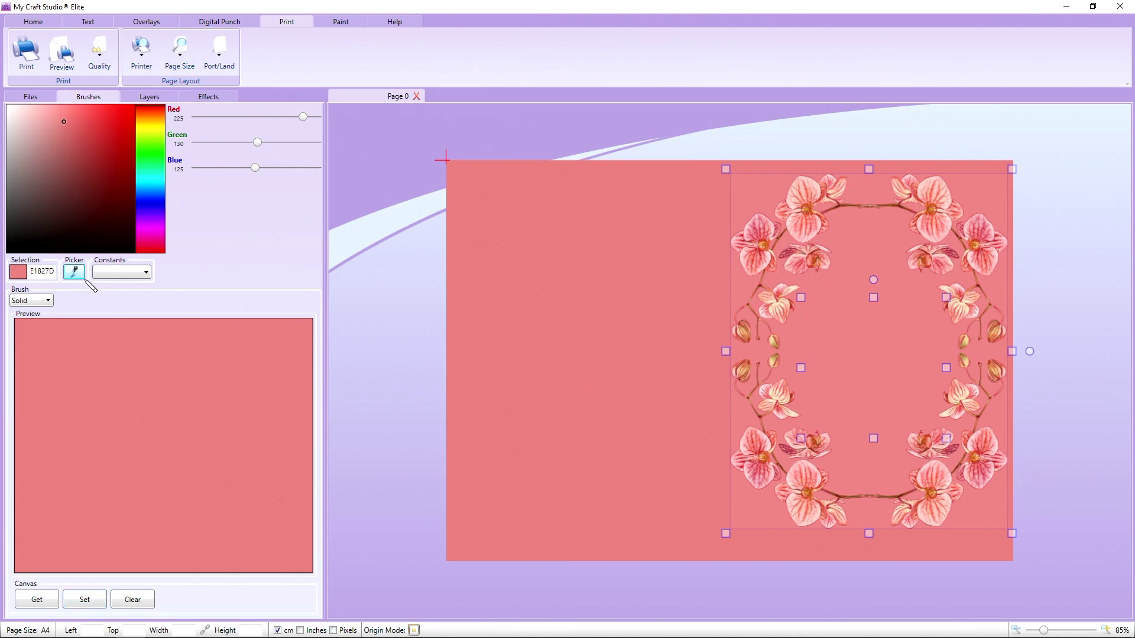
{"action": "left_click", "coordinate": [765, 316]}
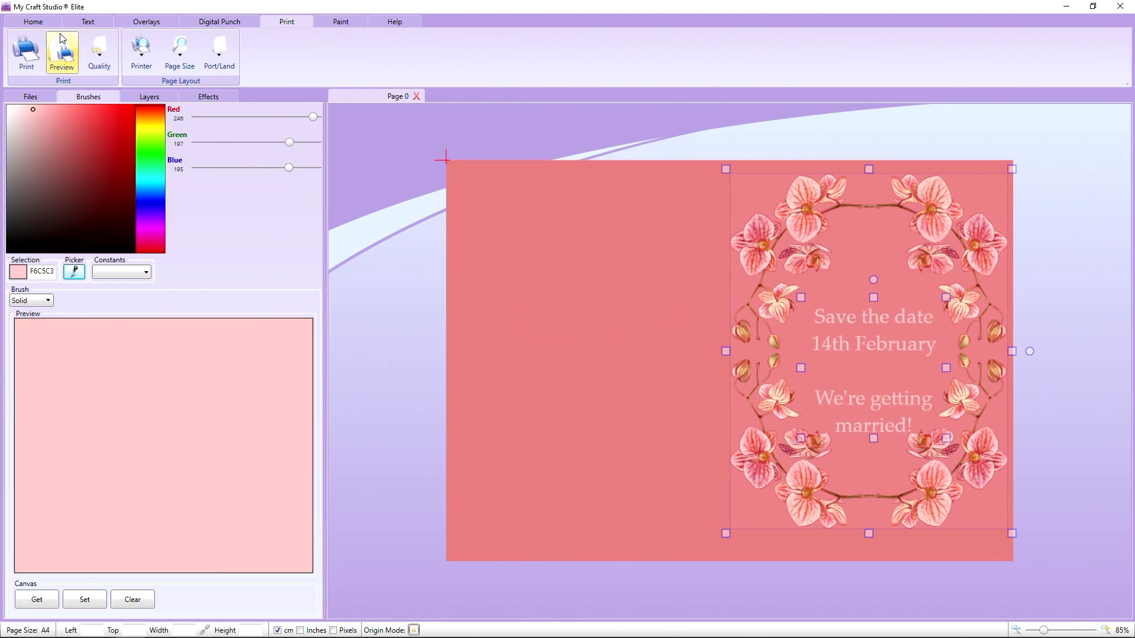
{"action": "left_click", "coordinate": [33, 21]}
{"action": "left_click", "coordinate": [218, 42]}
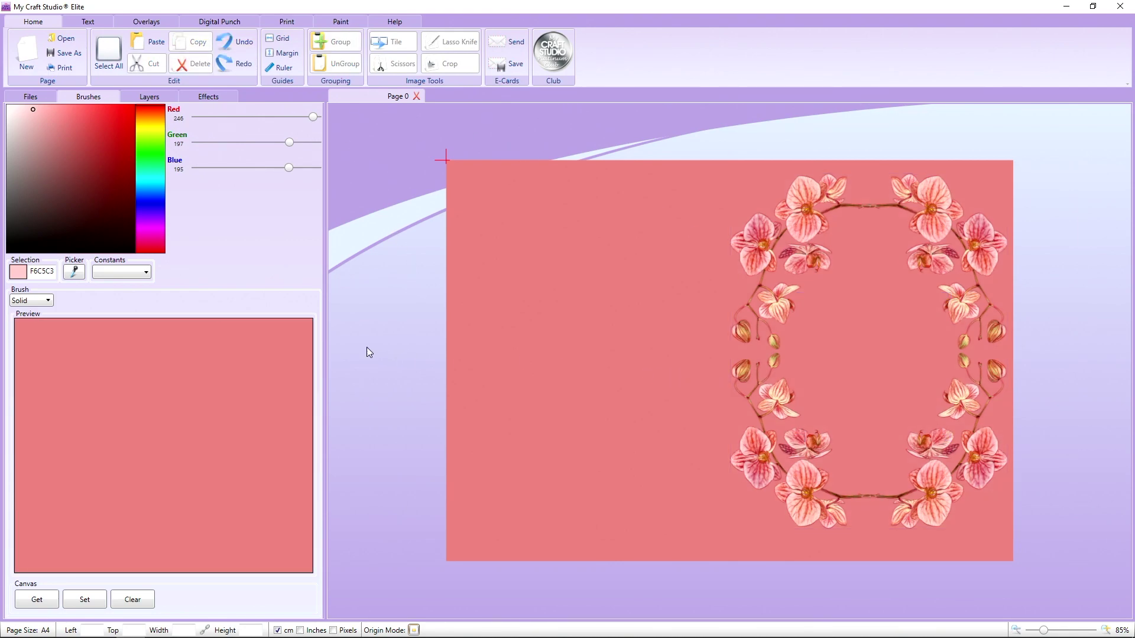
Step: Fill the page background with pink F5B8B3 sampled from an orchid petal in the frame
{"action": "left_click", "coordinate": [75, 274]}
{"action": "left_click", "coordinate": [746, 261]}
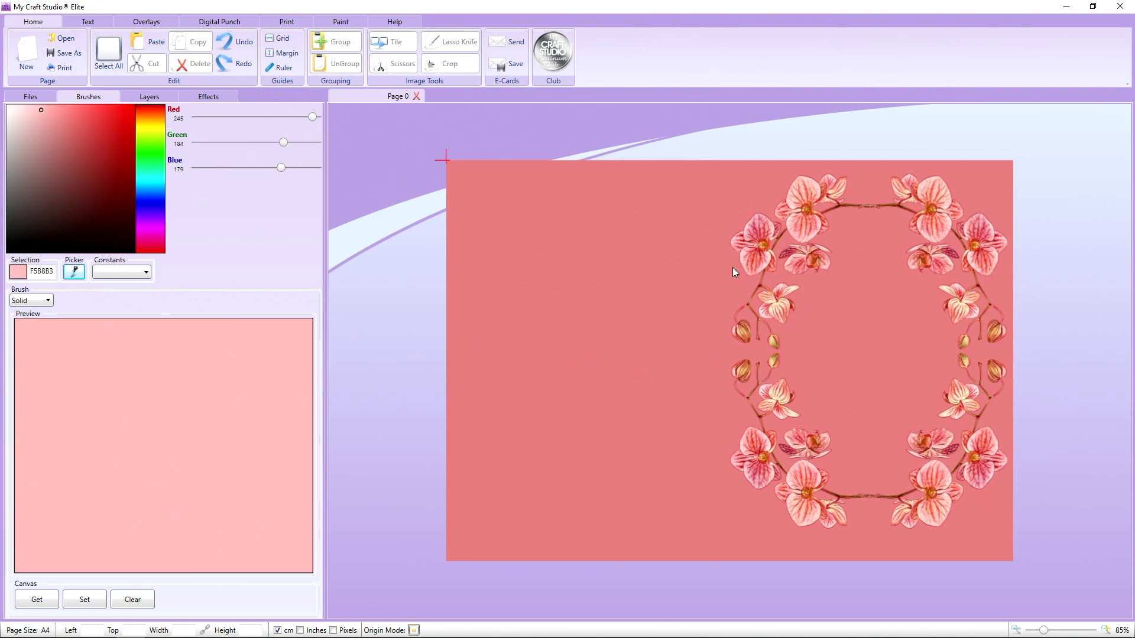
{"action": "left_click", "coordinate": [93, 600]}
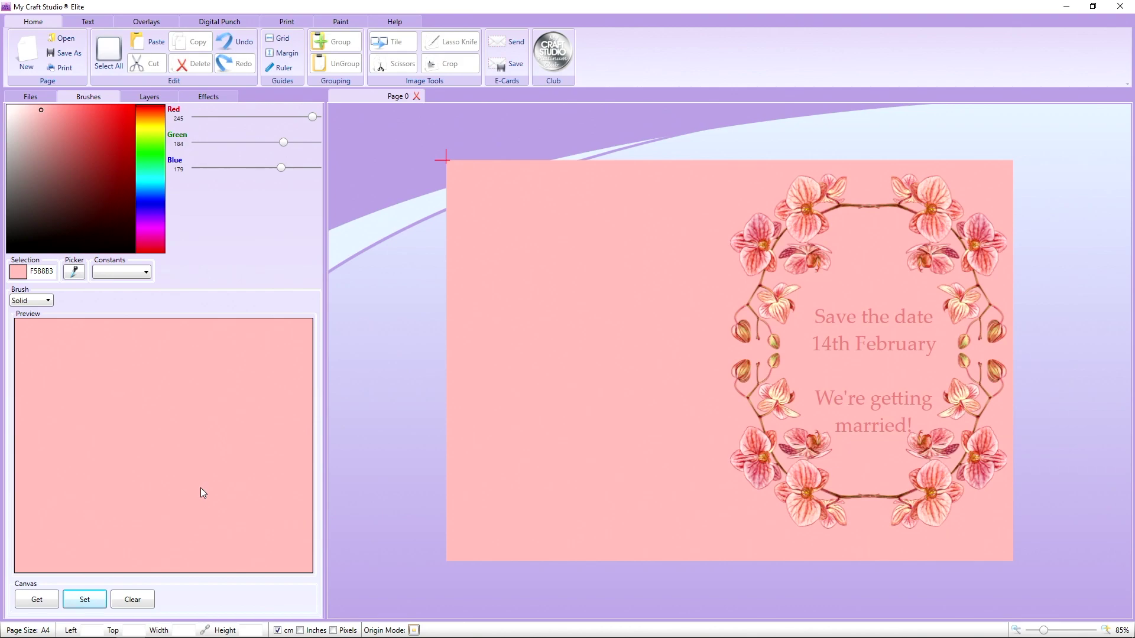
Step: Fill the page background with a paler pink sampled from an orchid petal, fine-tuned to RGB 249, 209, 205
{"action": "left_click", "coordinate": [74, 272]}
{"action": "left_click", "coordinate": [769, 259]}
{"action": "left_click", "coordinate": [97, 600]}
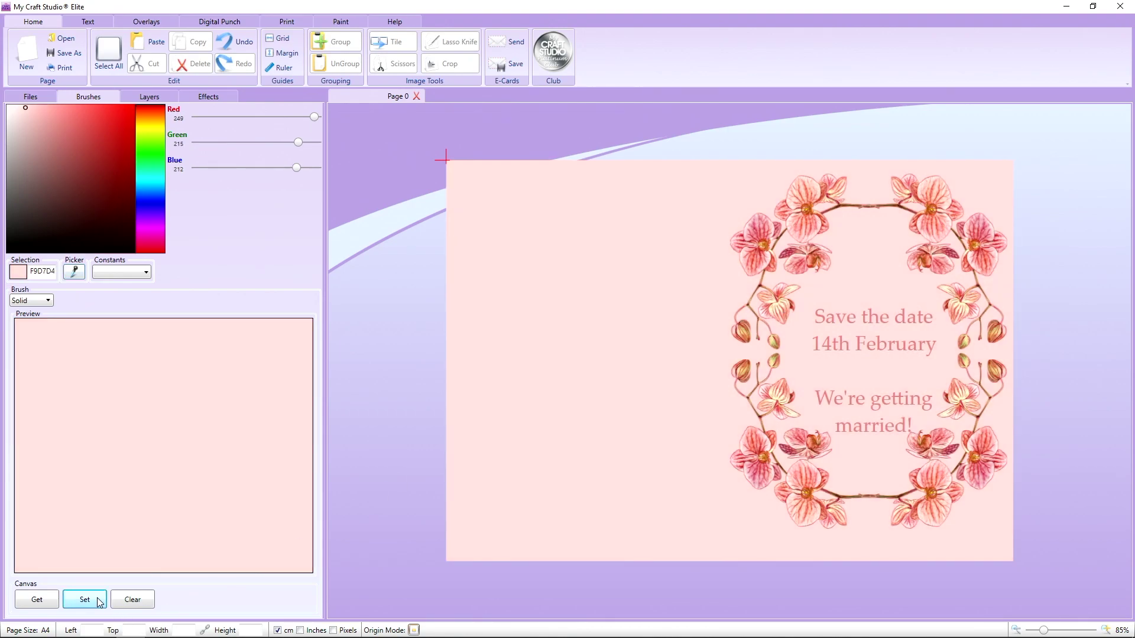
{"action": "left_click_drag", "start_coordinate": [27, 107], "coordinate": [29, 108]}
Step: Save the card in Documents as a JPEG Pro Quality image named "orchid invitation"
{"action": "left_click", "coordinate": [69, 53]}
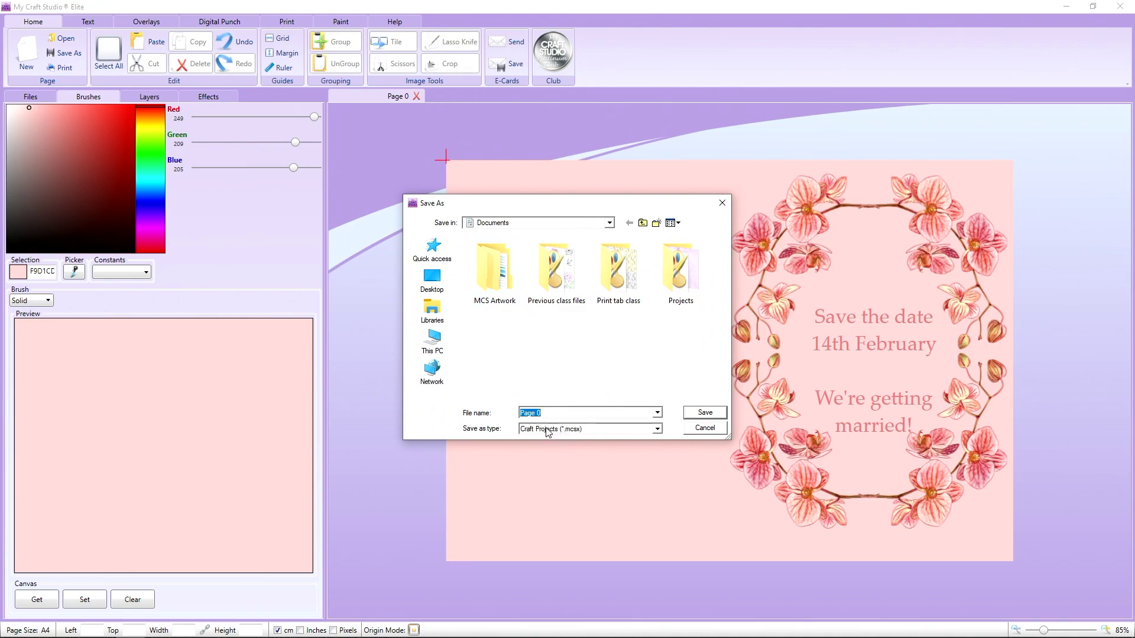
{"action": "left_click", "coordinate": [633, 429]}
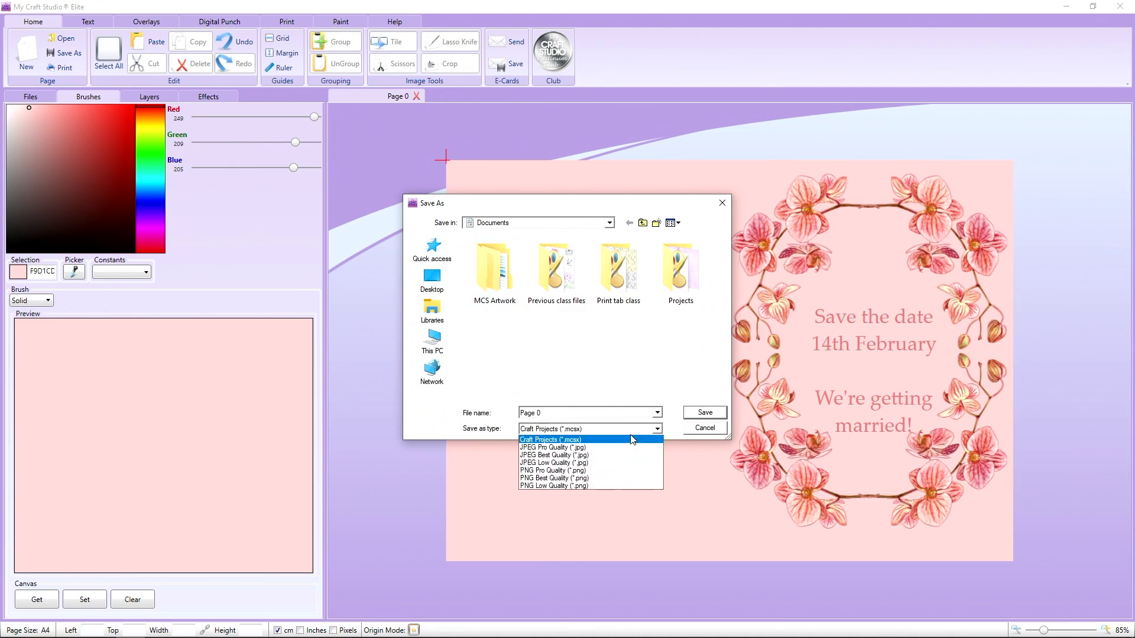
{"action": "left_click", "coordinate": [592, 451]}
{"action": "left_click", "coordinate": [568, 413]}
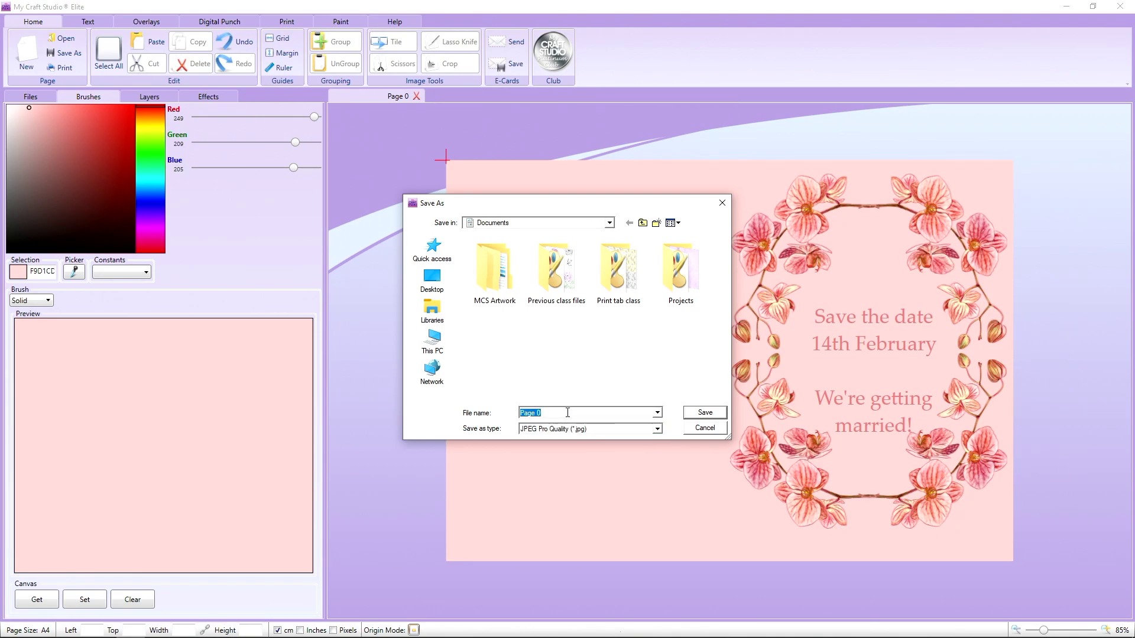
{"action": "type", "text": "orchid invitation"}
{"action": "left_click", "coordinate": [706, 413]}
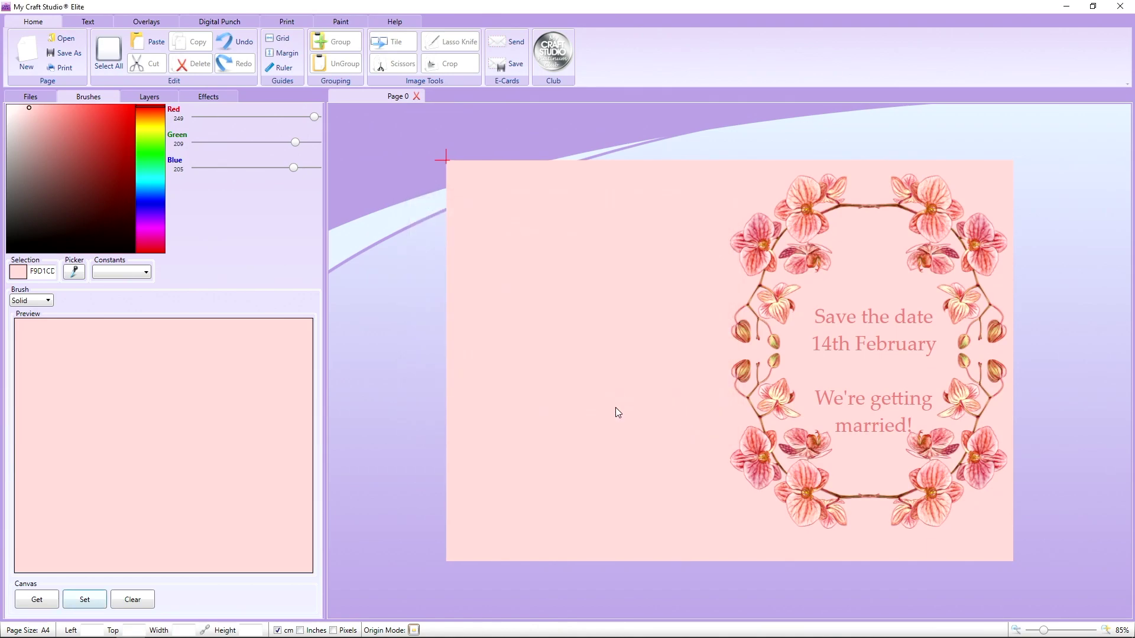
Step: Create a new blank page and set its orientation to landscape
{"action": "left_click", "coordinate": [803, 367]}
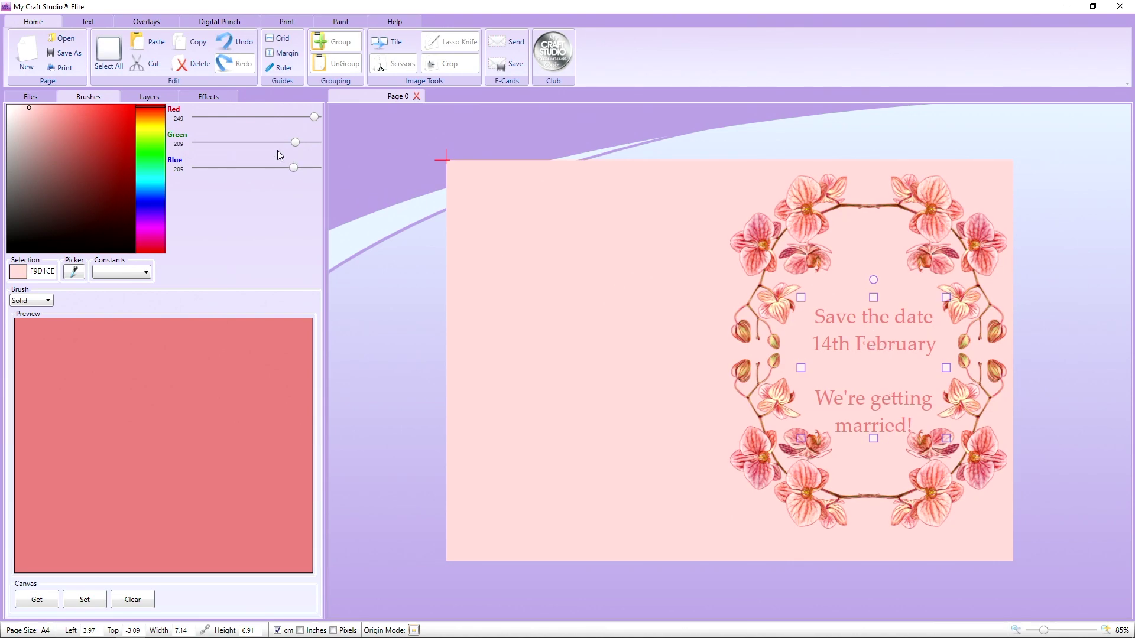
{"action": "left_click", "coordinate": [27, 53]}
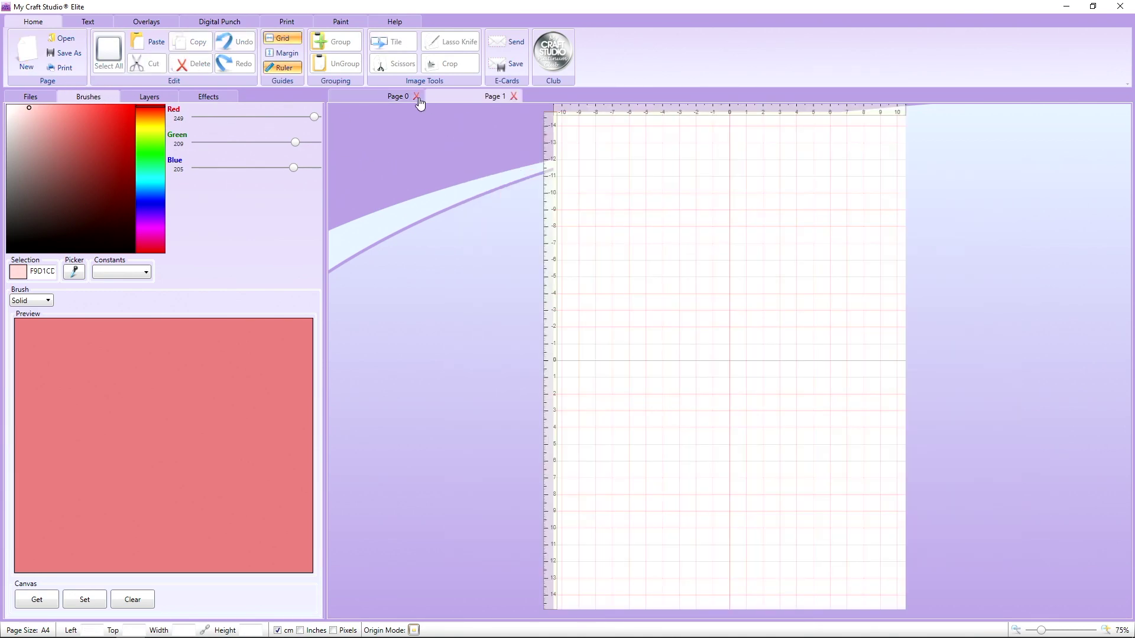
{"action": "left_click", "coordinate": [296, 23]}
{"action": "left_click", "coordinate": [219, 59]}
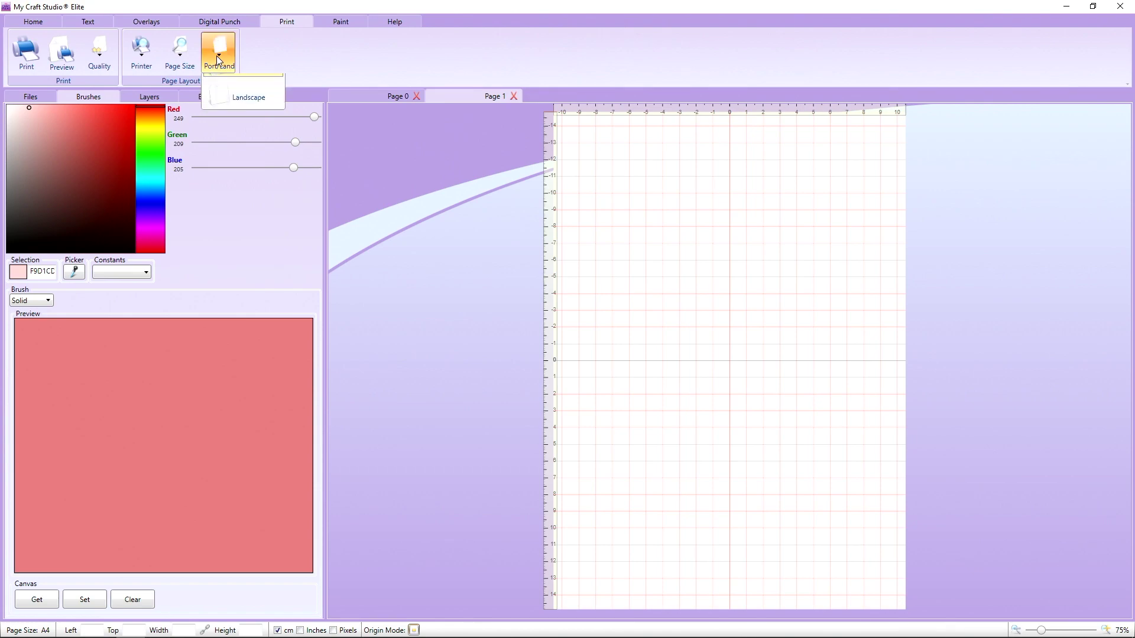
{"action": "left_click", "coordinate": [239, 98]}
{"action": "left_click", "coordinate": [36, 22]}
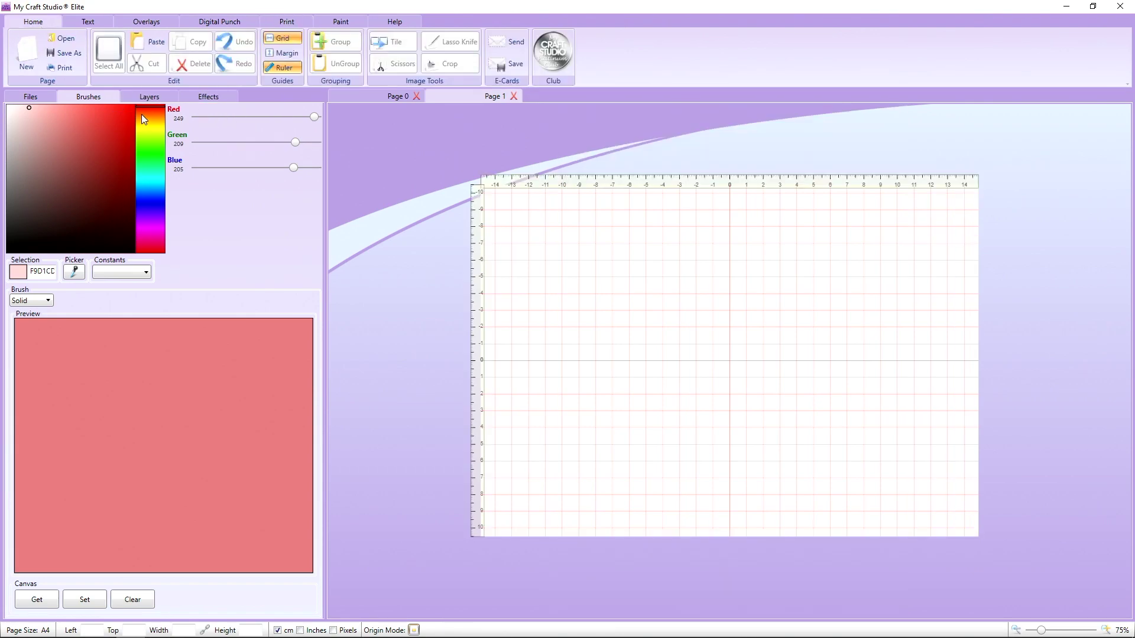
Step: Copy the orchid frame and invitation text from Page 0 and paste them onto Page 1
{"action": "left_click", "coordinate": [367, 99]}
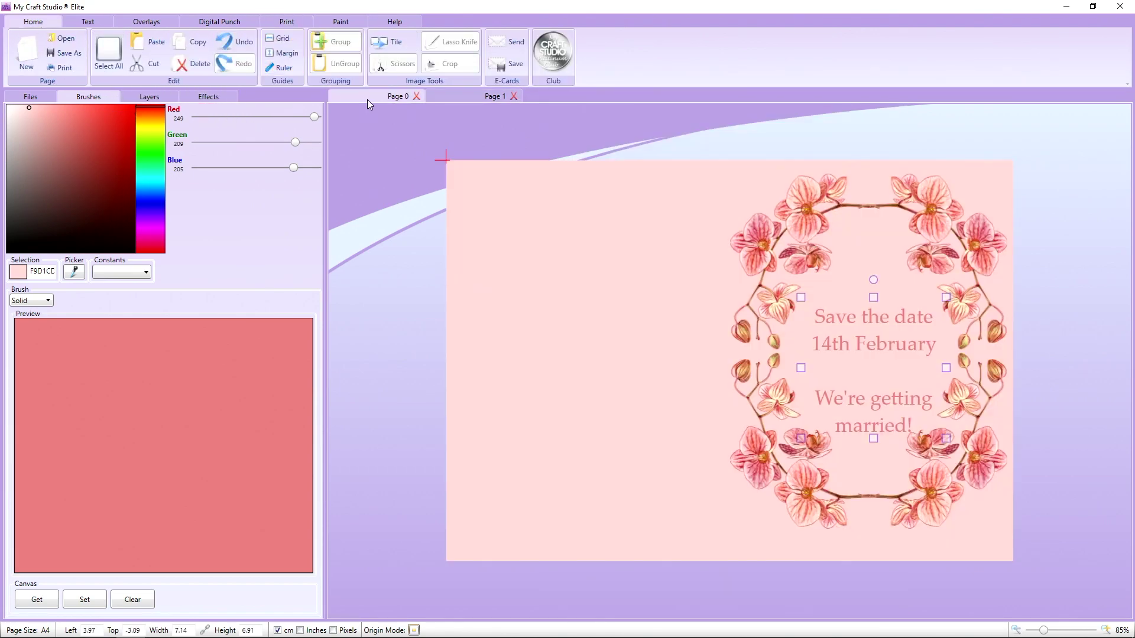
{"action": "left_click", "coordinate": [457, 191]}
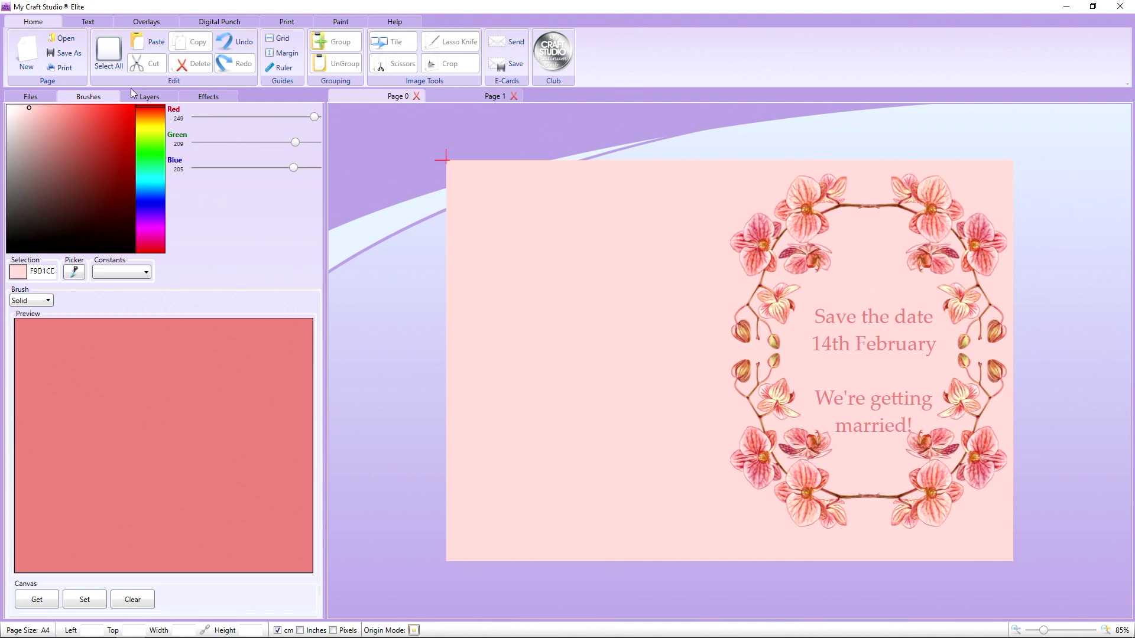
{"action": "left_click", "coordinate": [109, 50]}
{"action": "left_click", "coordinate": [191, 41]}
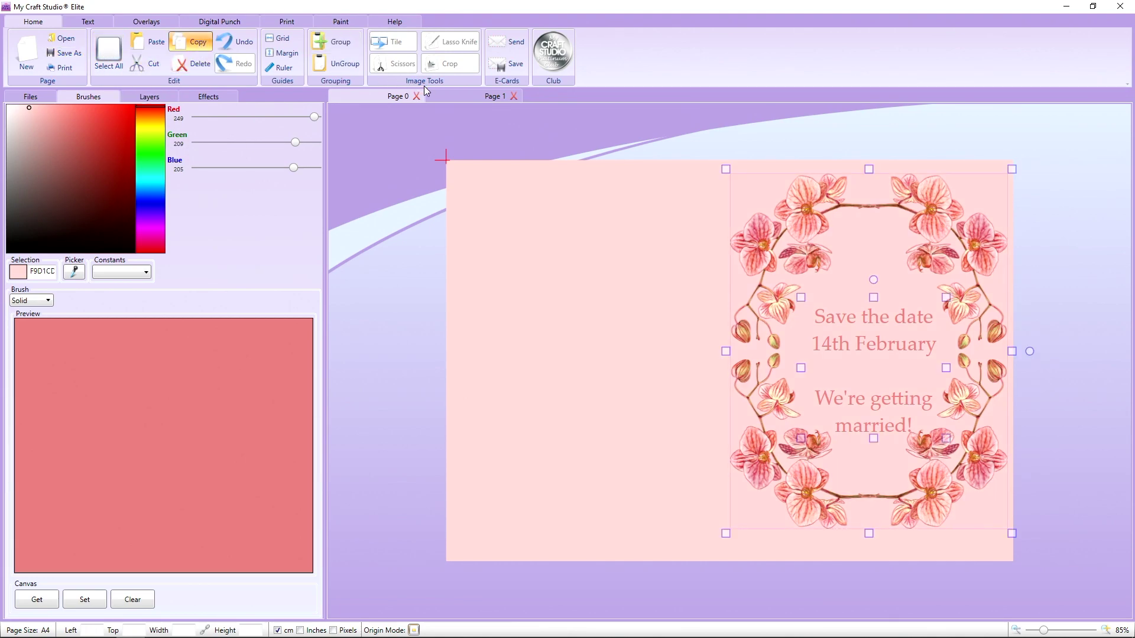
{"action": "left_click", "coordinate": [456, 97]}
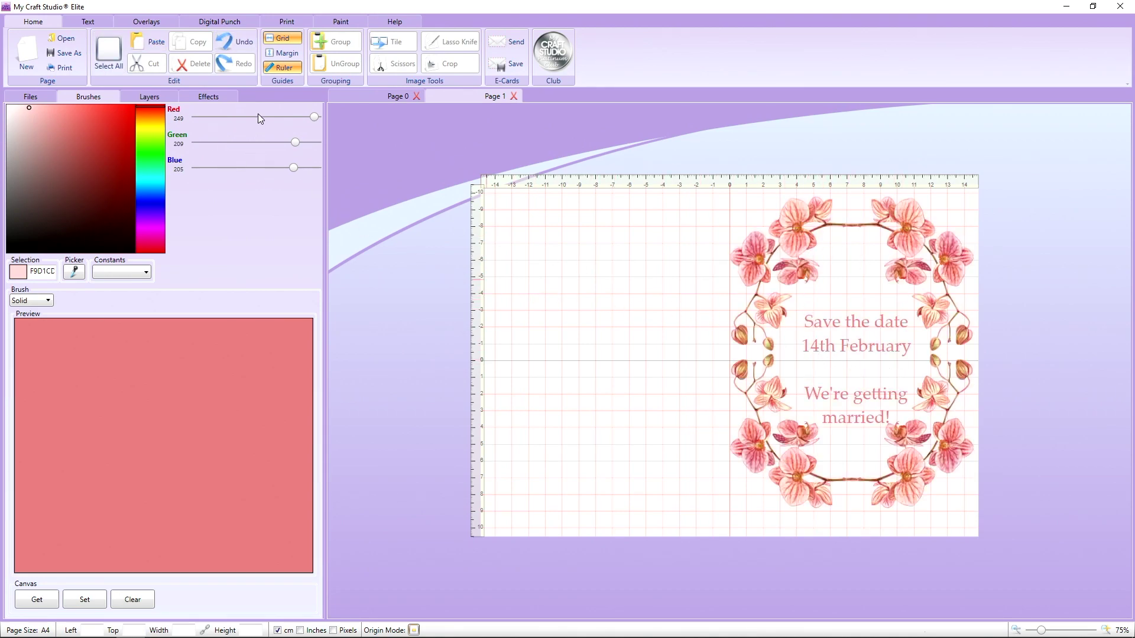
Step: Fill Page 1's background with the current pale pink selection and hide its grid and rulers
{"action": "left_click", "coordinate": [74, 271]}
{"action": "left_click", "coordinate": [18, 271]}
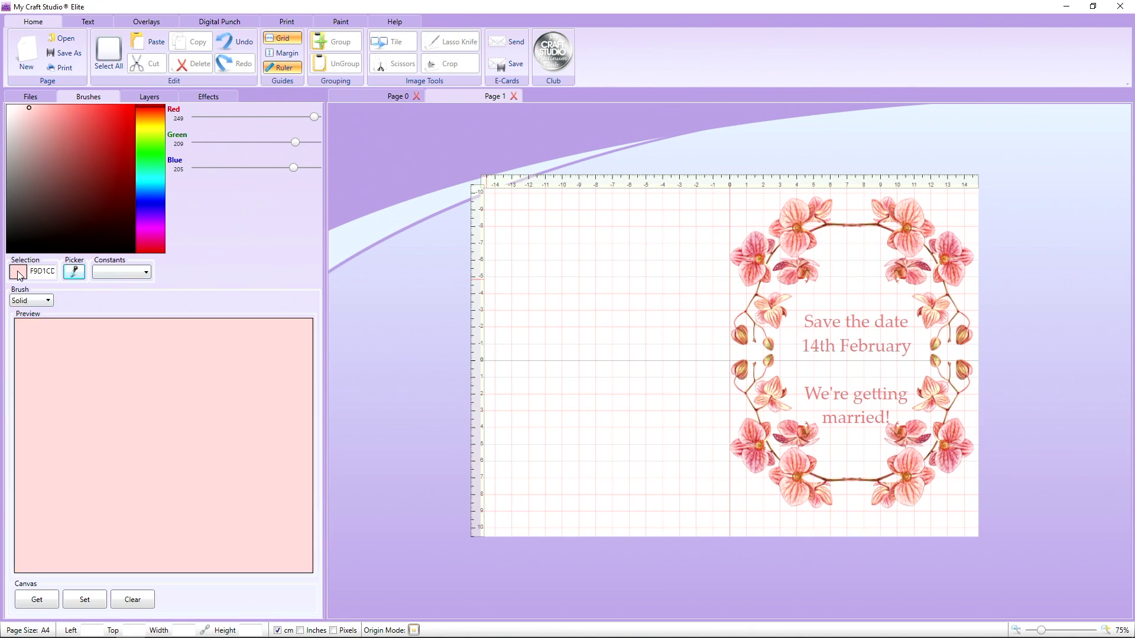
{"action": "left_click", "coordinate": [95, 607]}
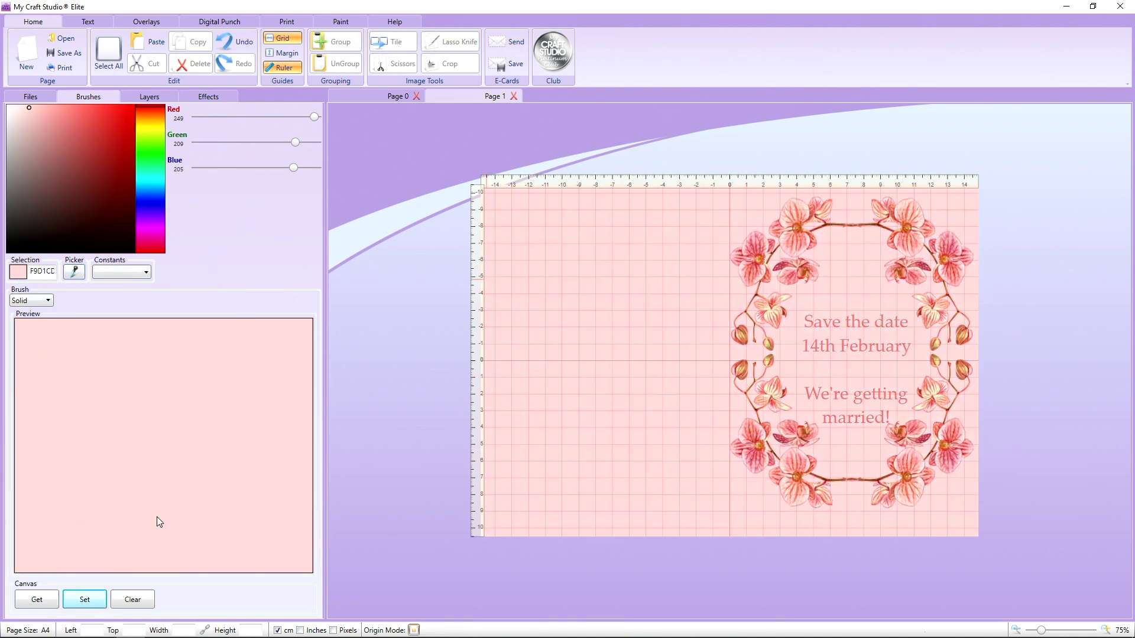
{"action": "left_click", "coordinate": [285, 22]}
{"action": "left_click", "coordinate": [56, 22]}
{"action": "left_click", "coordinate": [269, 39]}
{"action": "left_click", "coordinate": [290, 73]}
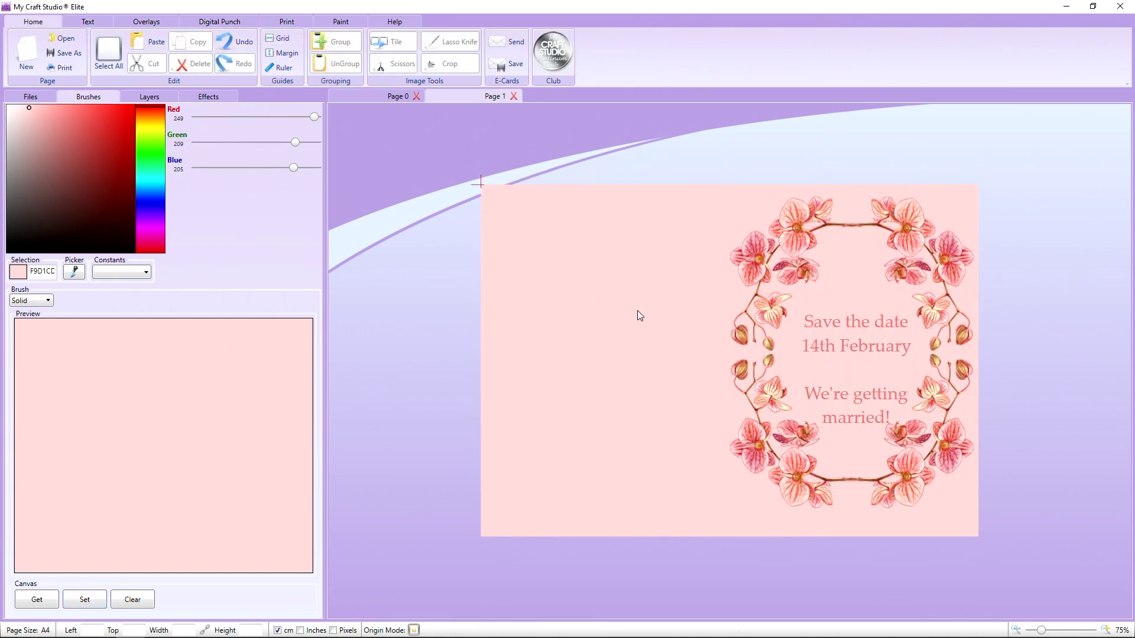
Step: Move the orchid frame onto the left half of Page 1 and reduce its opacity to 47
{"action": "left_click", "coordinate": [795, 253]}
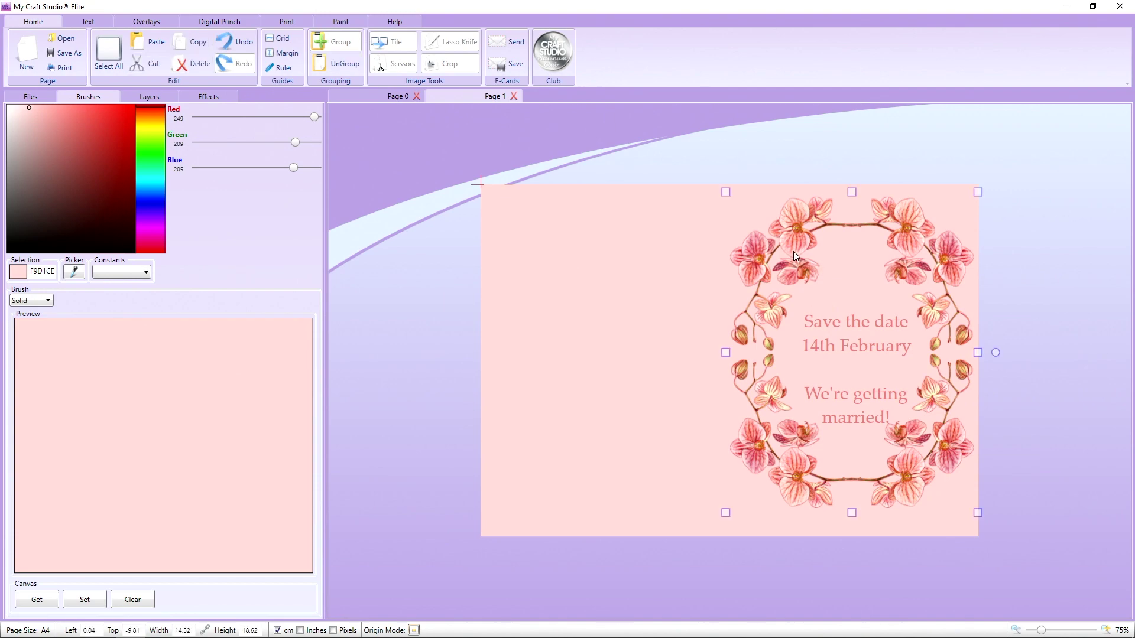
{"action": "left_click_drag", "start_coordinate": [788, 248], "coordinate": [551, 254]}
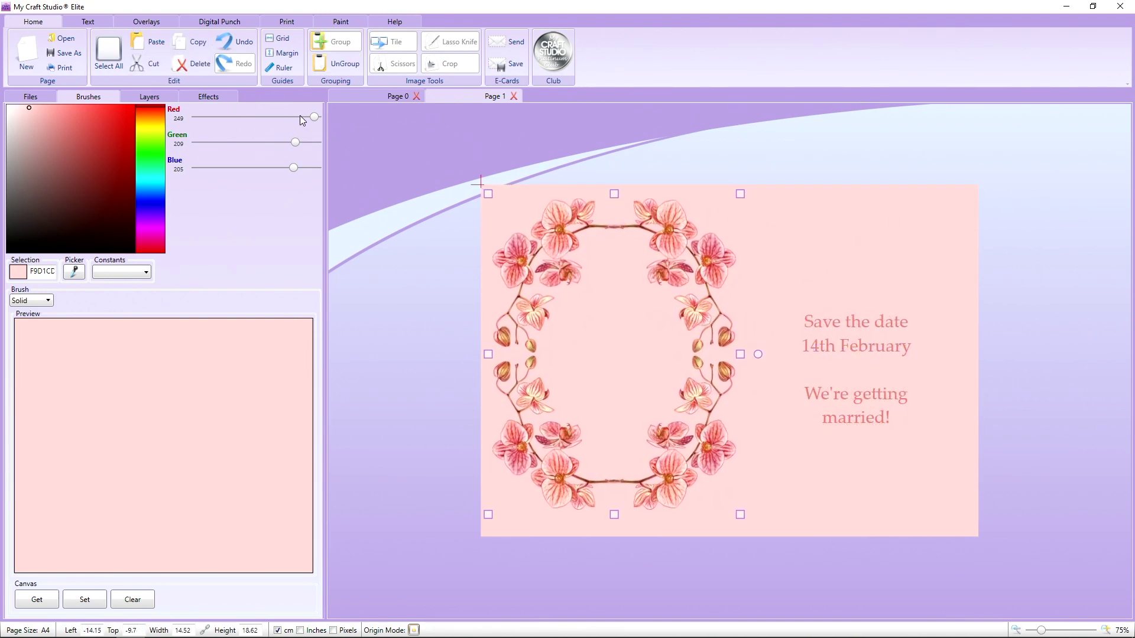
{"action": "left_click", "coordinate": [222, 98]}
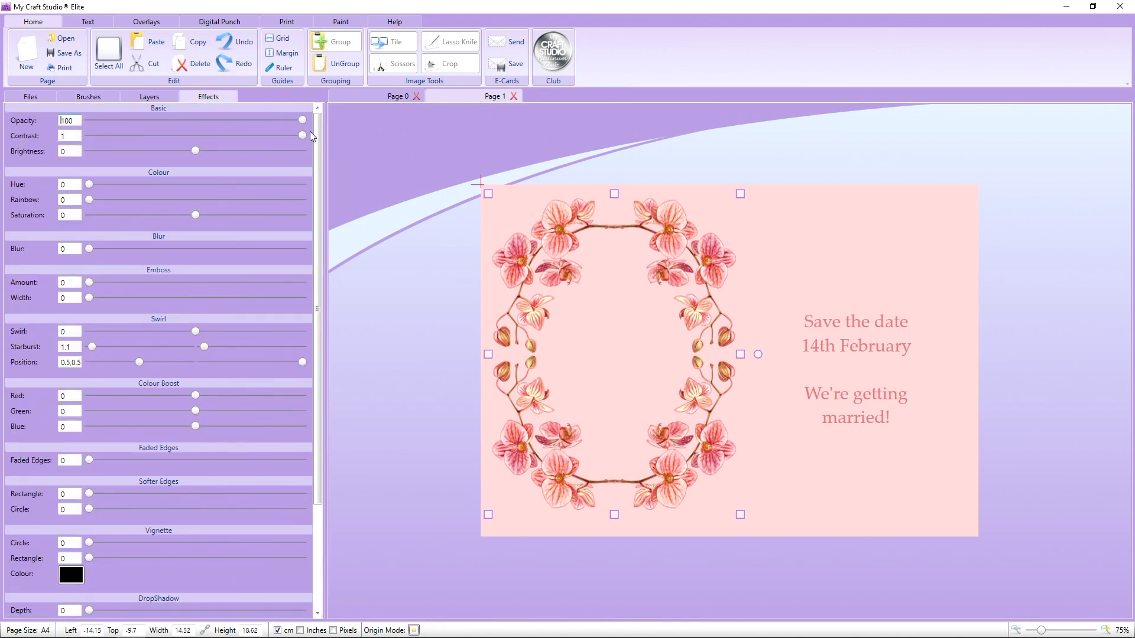
{"action": "left_click_drag", "start_coordinate": [307, 123], "coordinate": [195, 127]}
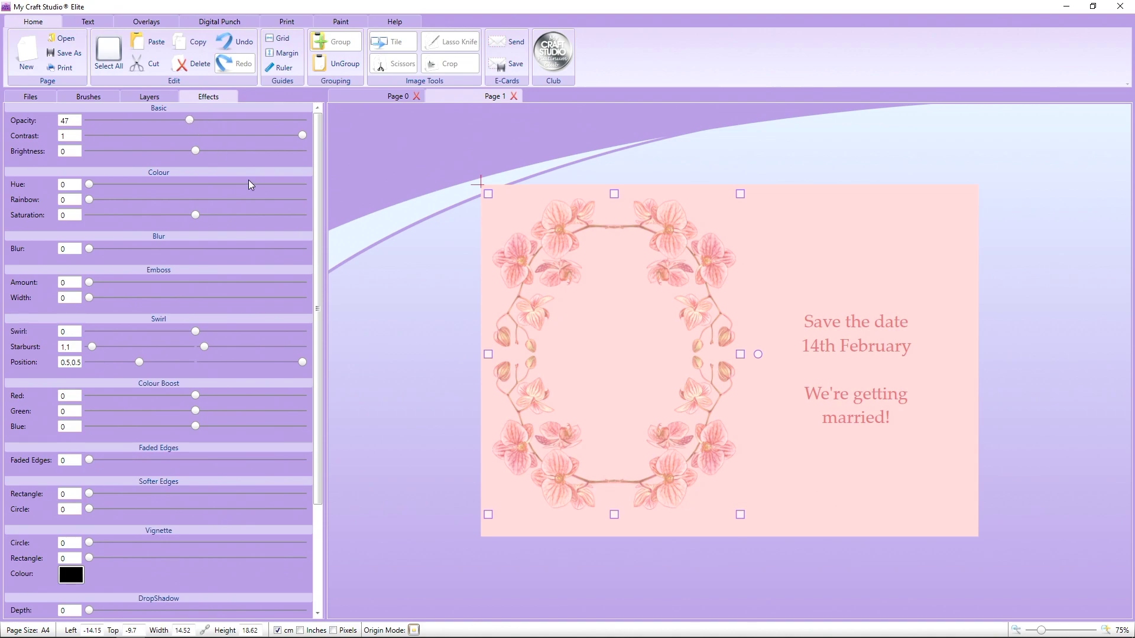
Step: Try the orchid frame rotated a quarter turn and enlarged to about 26.7 by 20.8 cm across the page, and undo those changes
{"action": "left_click_drag", "start_coordinate": [759, 358], "coordinate": [684, 243]}
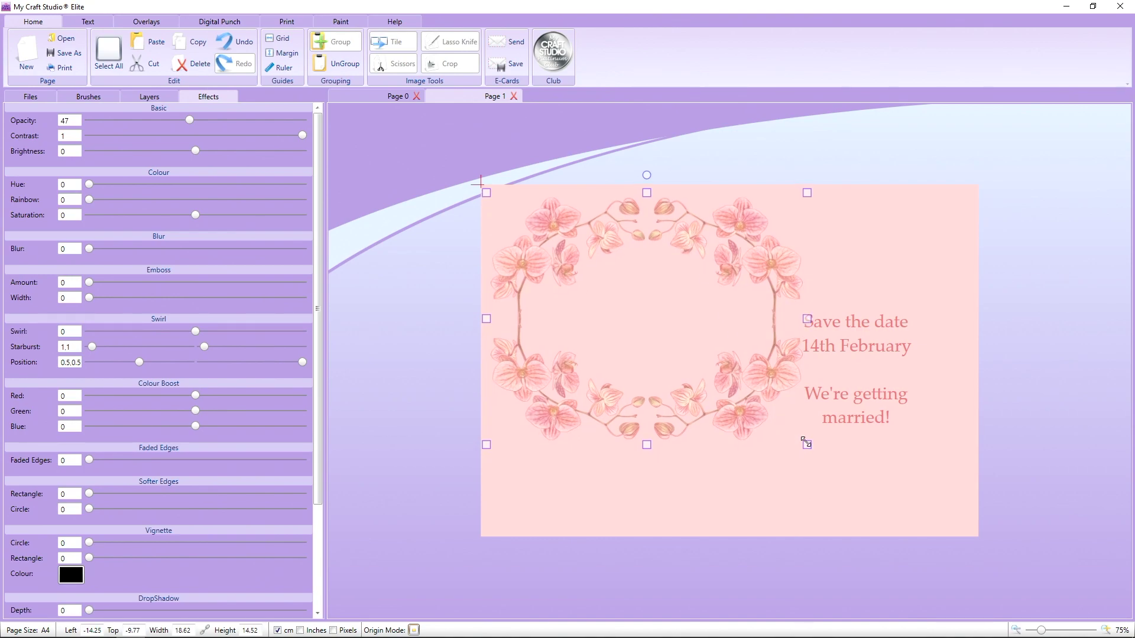
{"action": "left_click_drag", "start_coordinate": [807, 445], "coordinate": [1015, 546]}
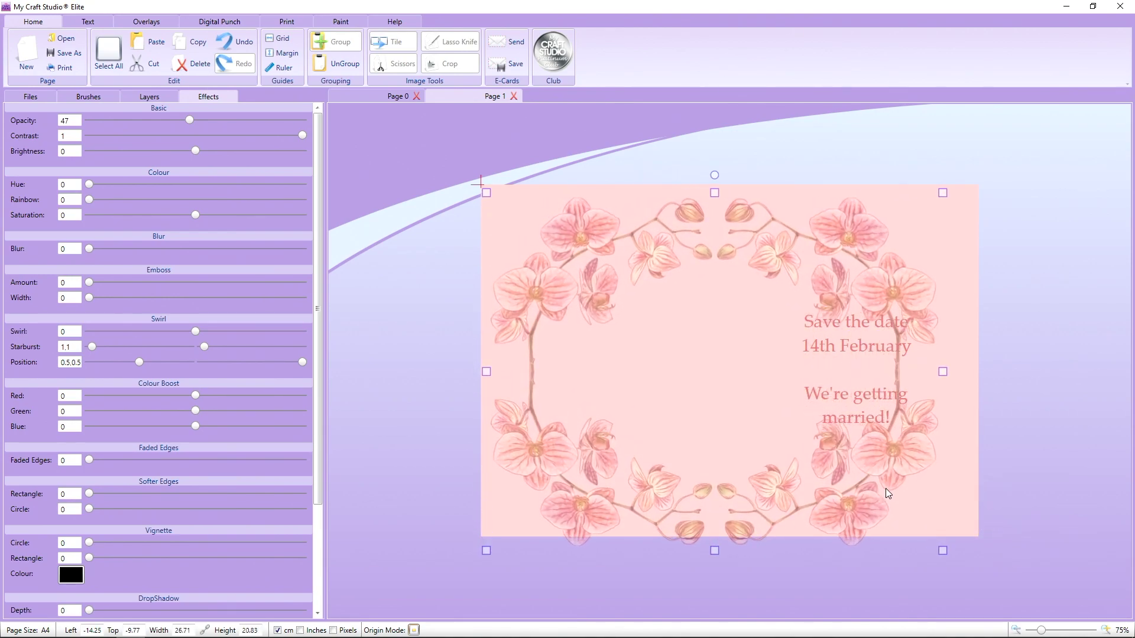
{"action": "left_click_drag", "start_coordinate": [885, 486], "coordinate": [908, 473]}
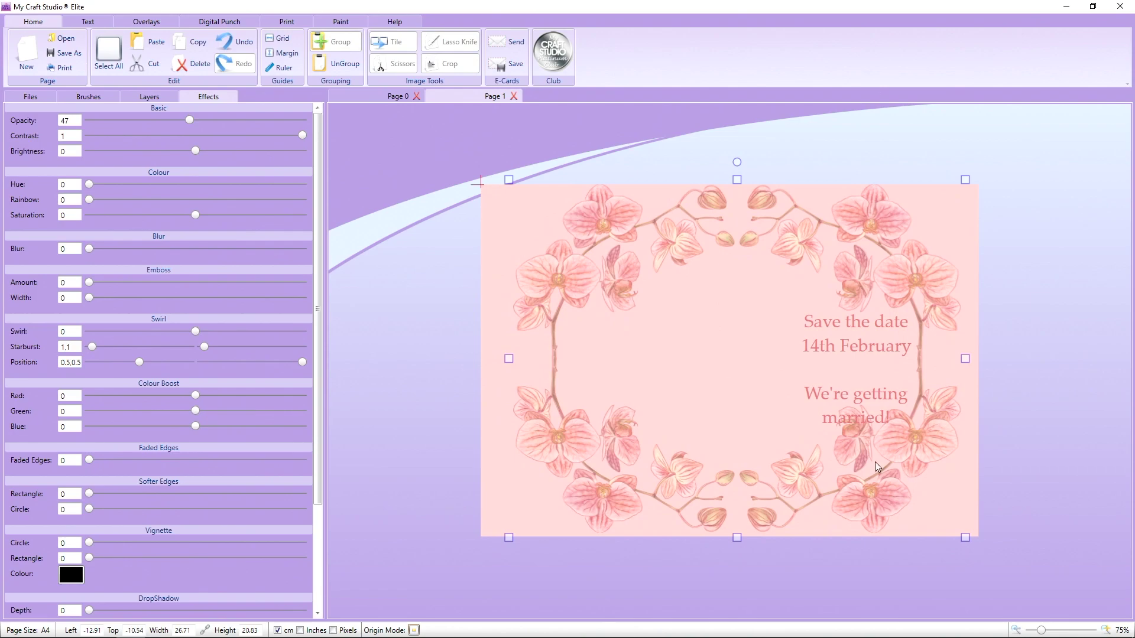
{"action": "left_click", "coordinate": [231, 44]}
{"action": "left_click", "coordinate": [231, 45]}
{"action": "left_click", "coordinate": [231, 44]}
{"action": "left_click", "coordinate": [231, 45]}
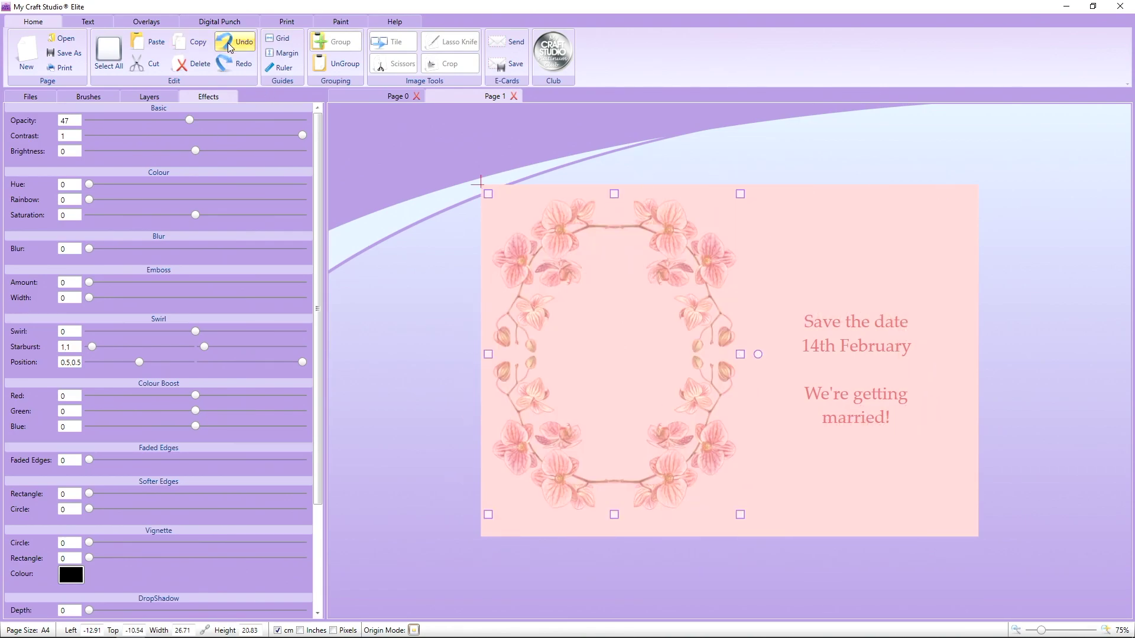
Step: Move the invitation text up on the right half of the page and replace its wording with "Order of Service"
{"action": "left_click", "coordinate": [870, 343]}
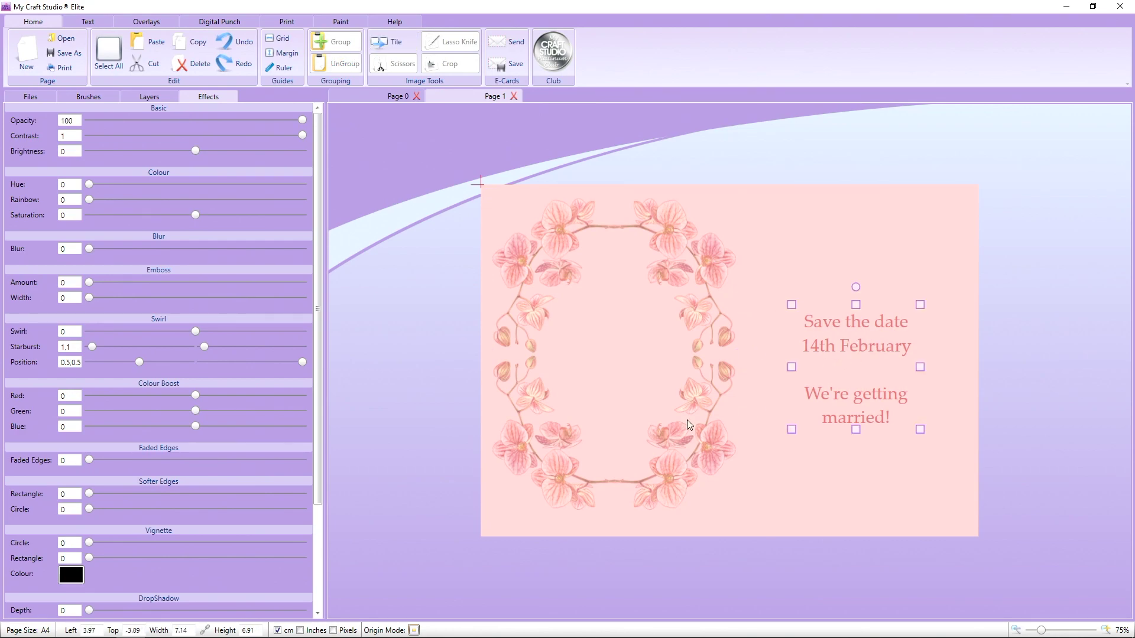
{"action": "left_click_drag", "start_coordinate": [864, 353], "coordinate": [863, 297]}
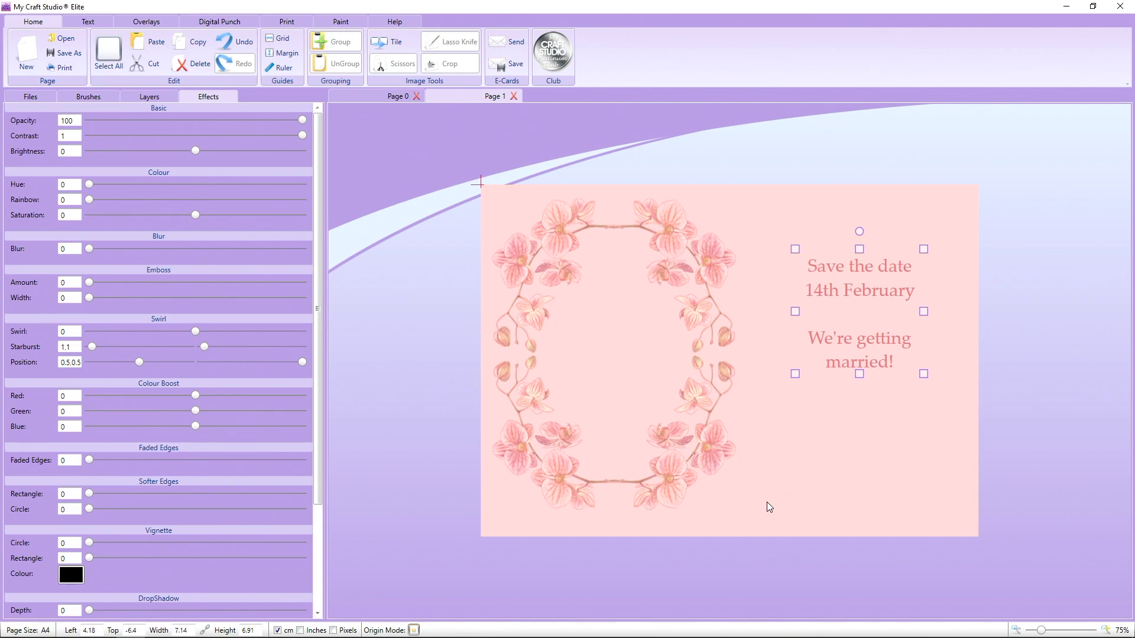
{"action": "double_click", "coordinate": [878, 347]}
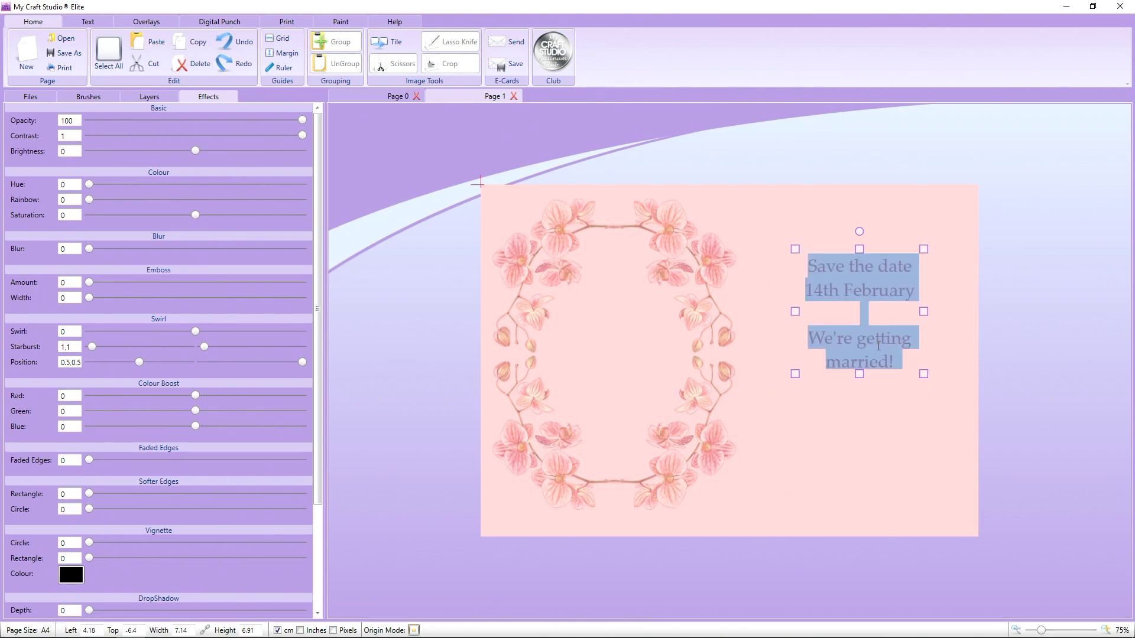
{"action": "type", "text": "Order "}
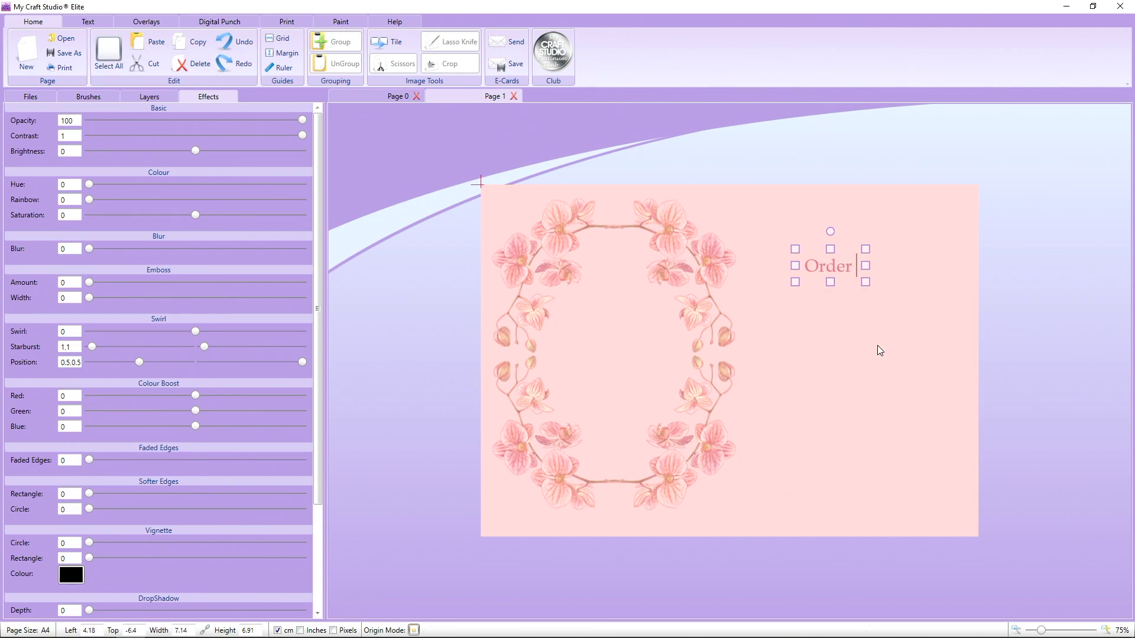
{"action": "type", "text": "of Service"}
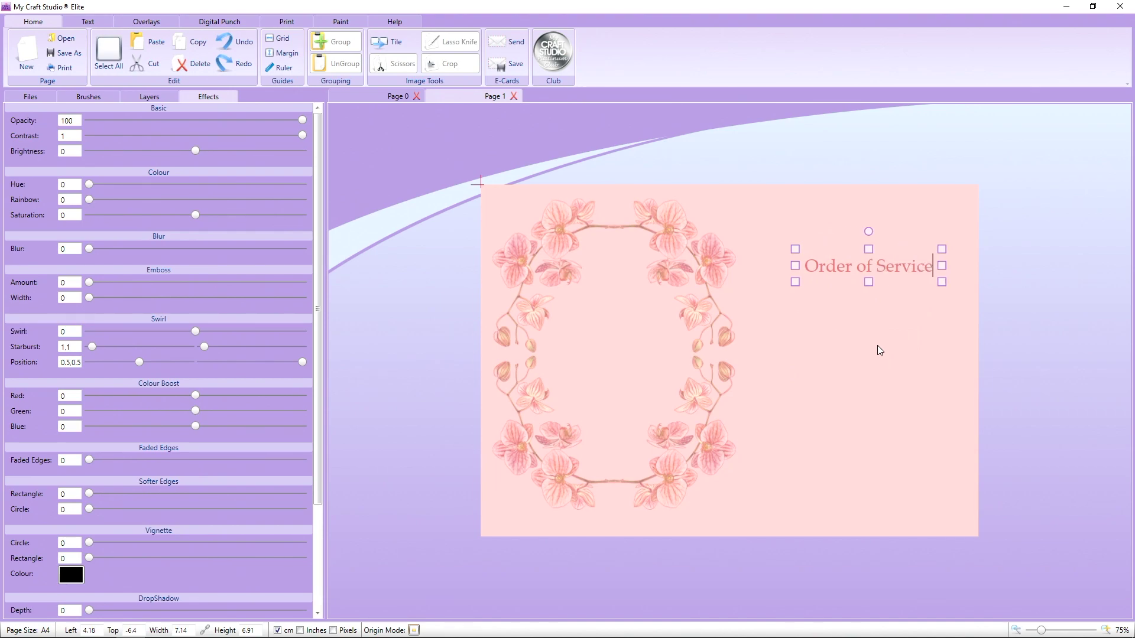
Step: Add the lines Arrival, Song, Vows, Song and Party! beneath the "Order of Service" heading, and move the text block slightly up
{"action": "key", "text": "Return"}
{"action": "type", "text": "Arriva"}
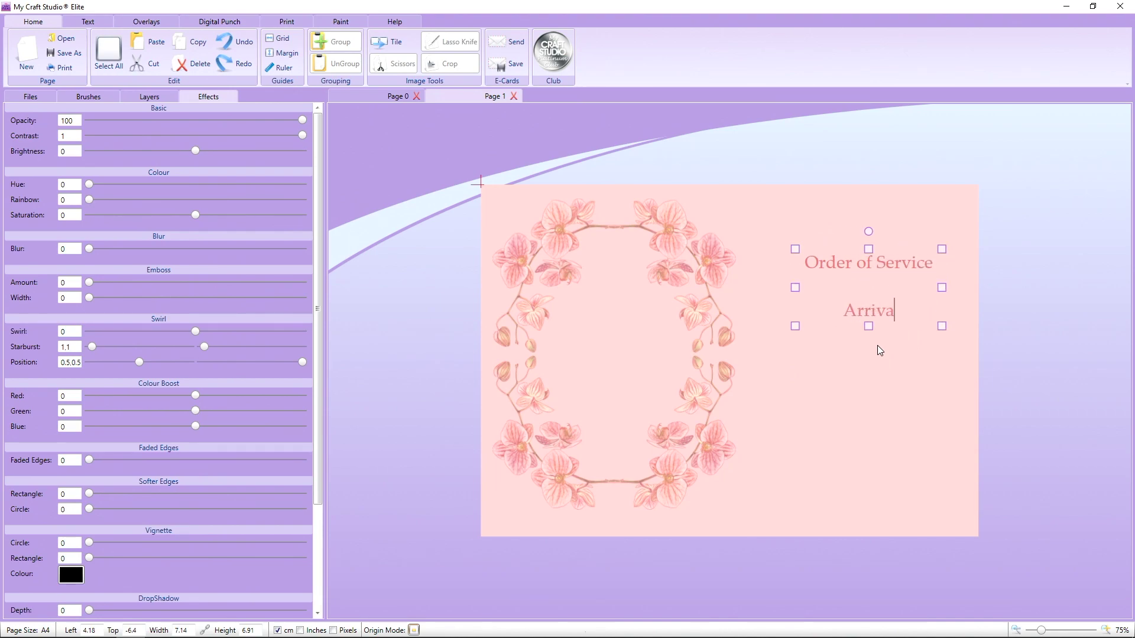
{"action": "type", "text": "l  Song"}
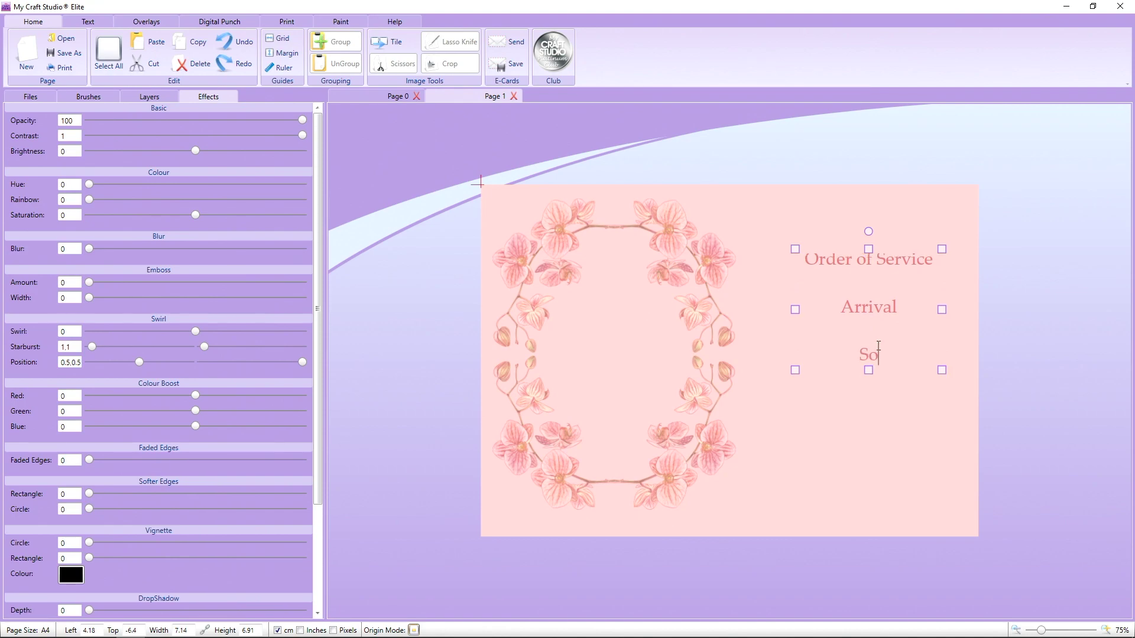
{"action": "key", "text": "Return"}
{"action": "key", "text": "Return"}
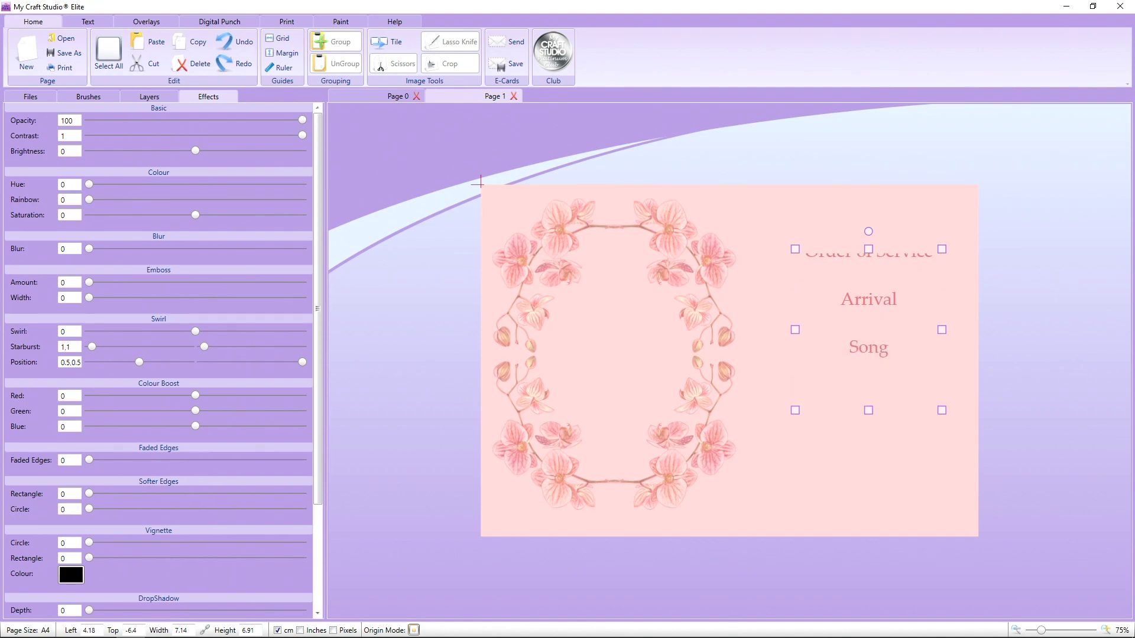
{"action": "type", "text": "Vows"}
{"action": "key", "text": "Return"}
{"action": "key", "text": "Return"}
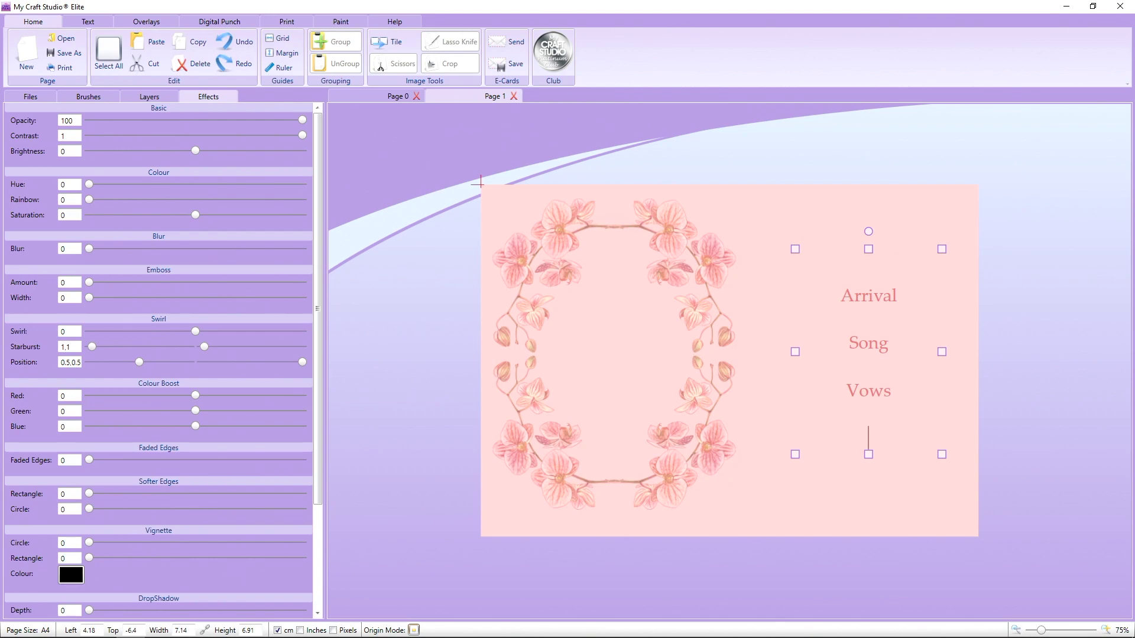
{"action": "type", "text": "Song"}
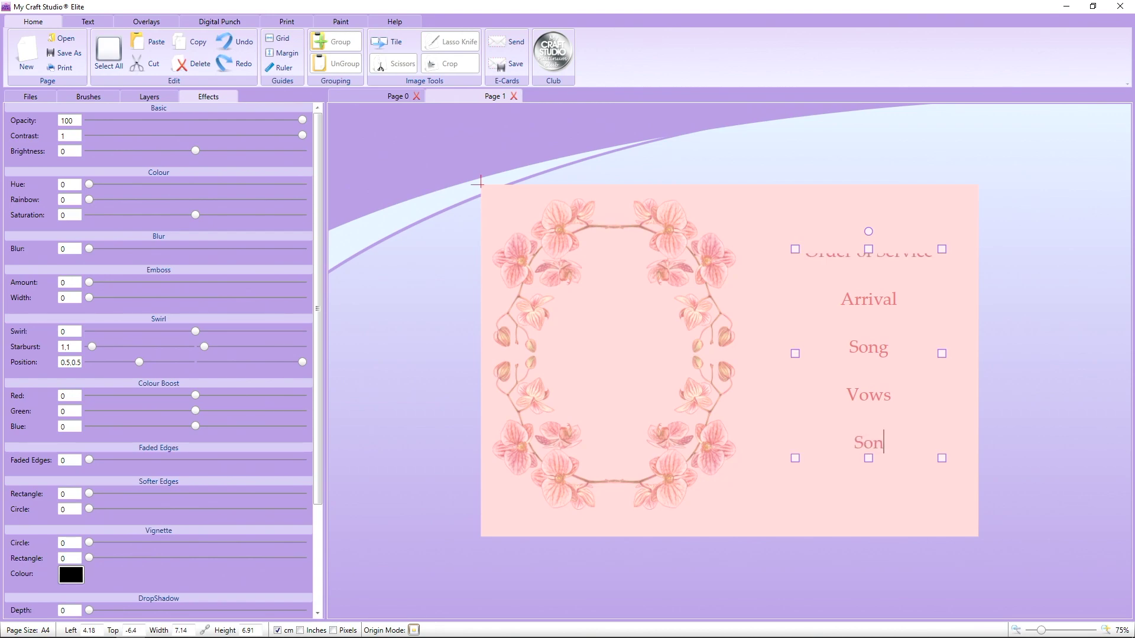
{"action": "key", "text": "Return"}
{"action": "type", "text": "Party!"}
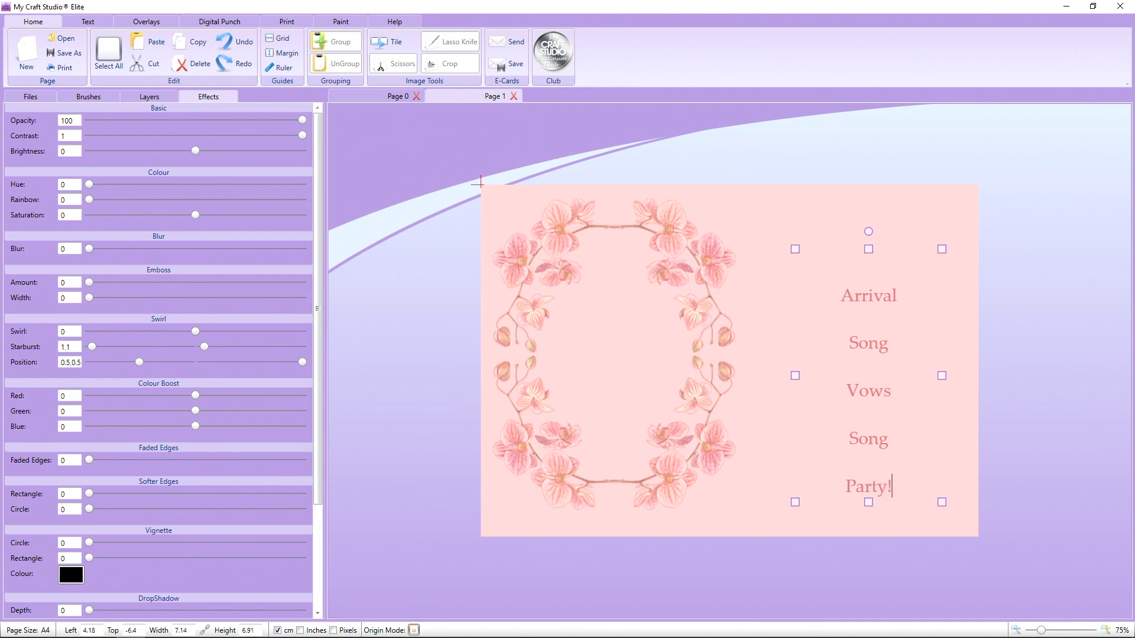
{"action": "left_click", "coordinate": [1103, 331]}
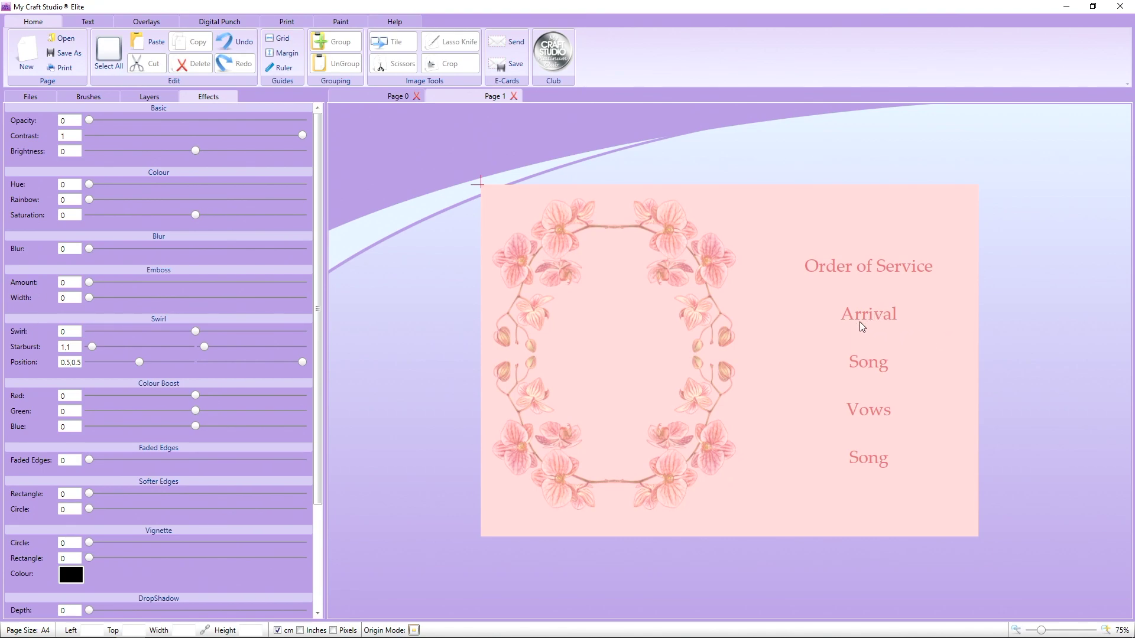
{"action": "left_click_drag", "start_coordinate": [867, 319], "coordinate": [864, 310]}
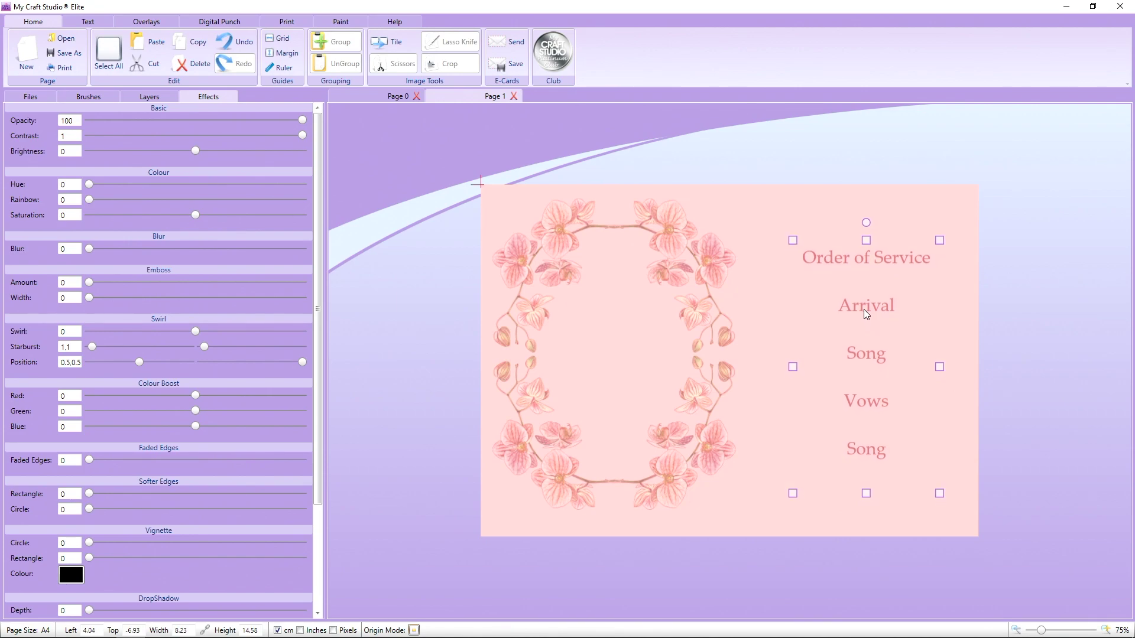
Step: Create a new blank A4 portrait page and hide its grid and rulers
{"action": "left_click", "coordinate": [391, 102]}
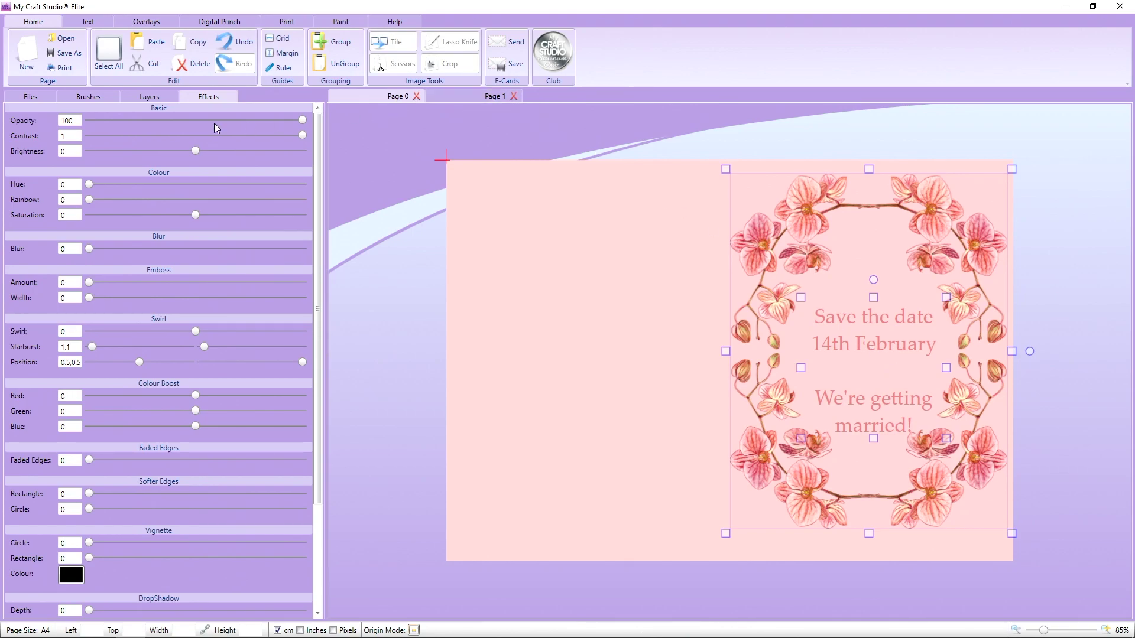
{"action": "left_click", "coordinate": [26, 52]}
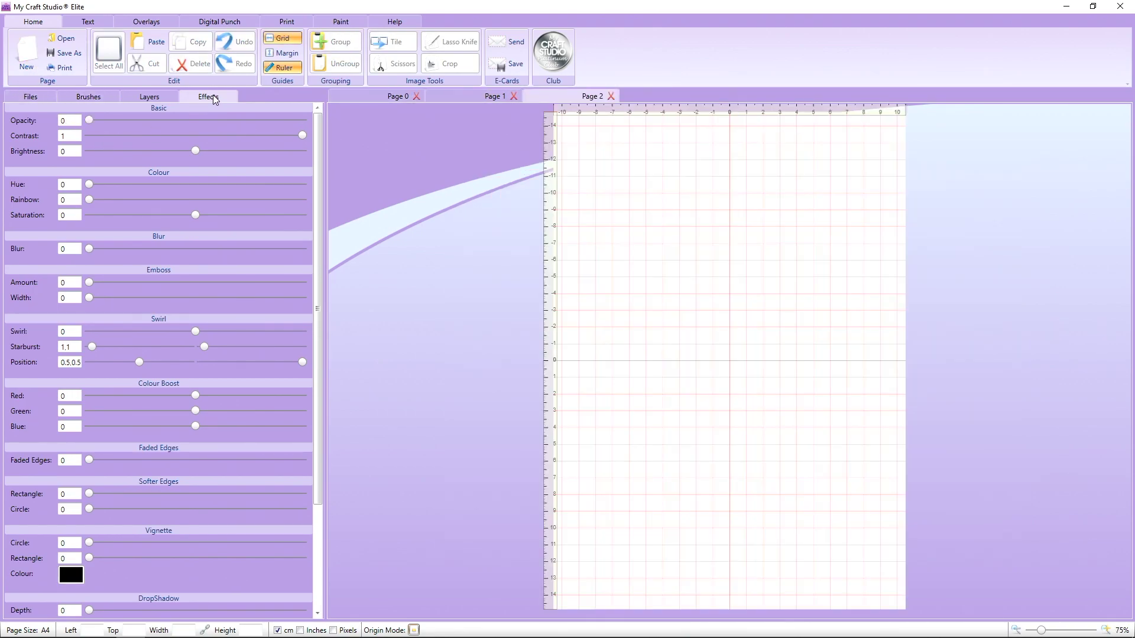
{"action": "left_click", "coordinate": [283, 38]}
{"action": "left_click", "coordinate": [283, 67]}
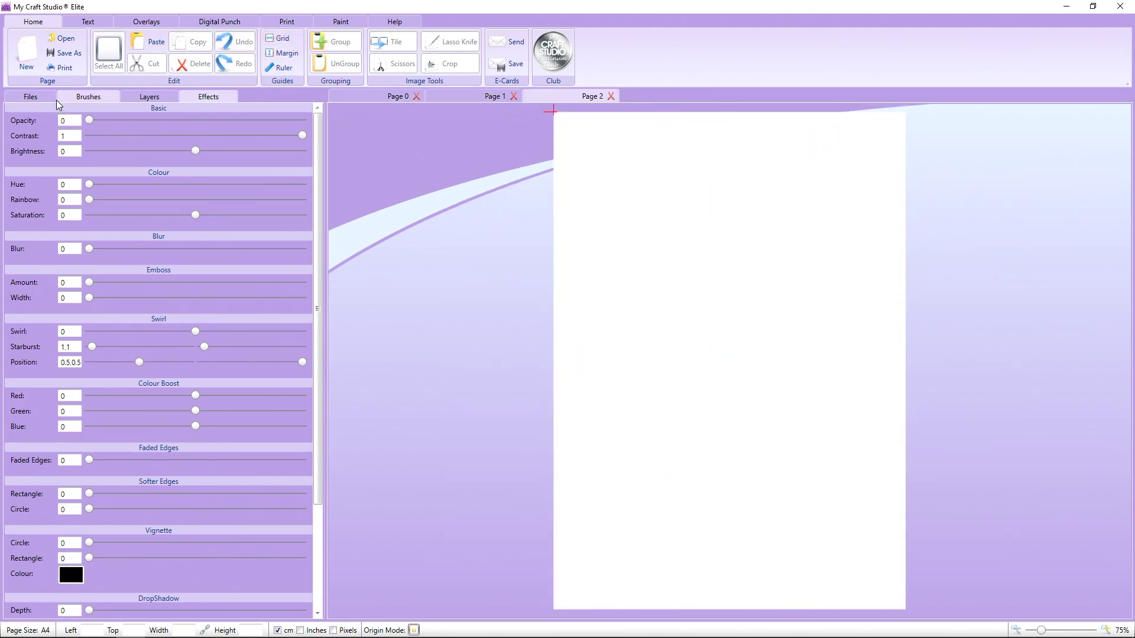
Step: Place the Over the Edge - OrchidV3 image from FOTM - Orchid's 01 Scene Building folder on the upper part of Page 2
{"action": "left_click", "coordinate": [30, 96]}
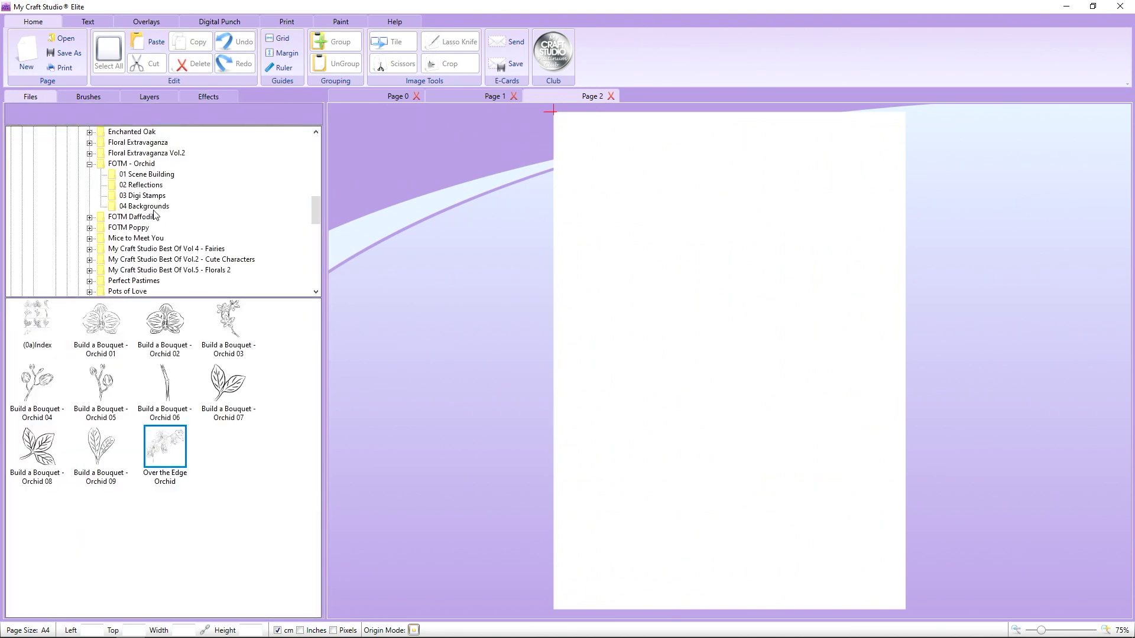
{"action": "left_click", "coordinate": [156, 174]}
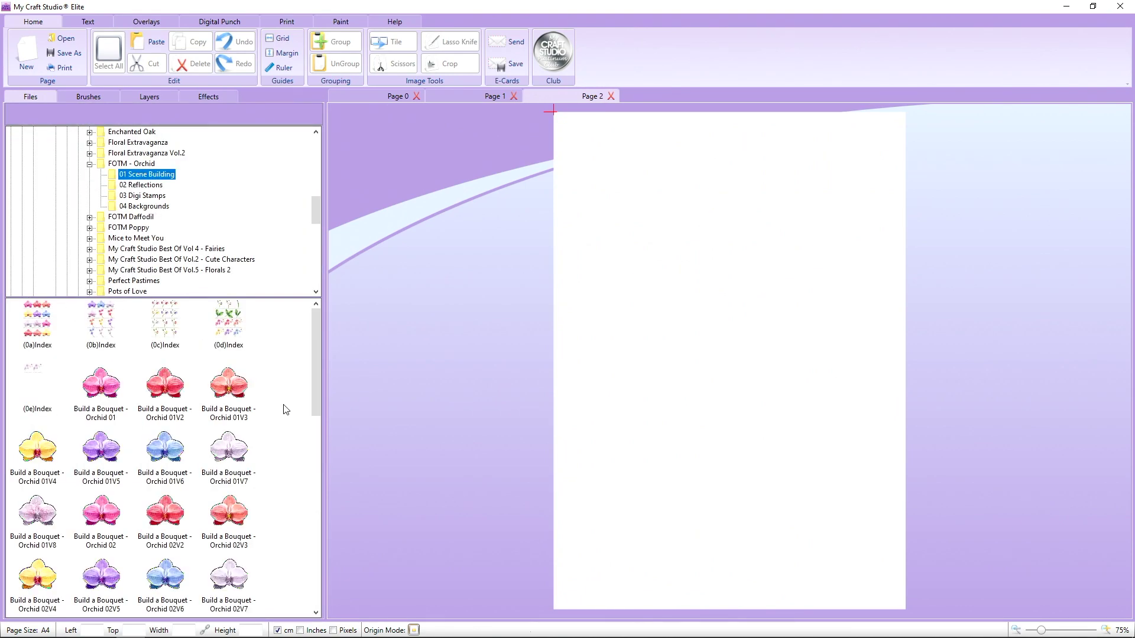
{"action": "left_click_drag", "start_coordinate": [320, 370], "coordinate": [263, 592]}
{"action": "mouse_move", "coordinate": [109, 518]}
{"action": "left_mouse_down"}
{"action": "mouse_move", "coordinate": [585, 228]}
{"action": "mouse_move", "coordinate": [672, 304]}
{"action": "left_mouse_up"}
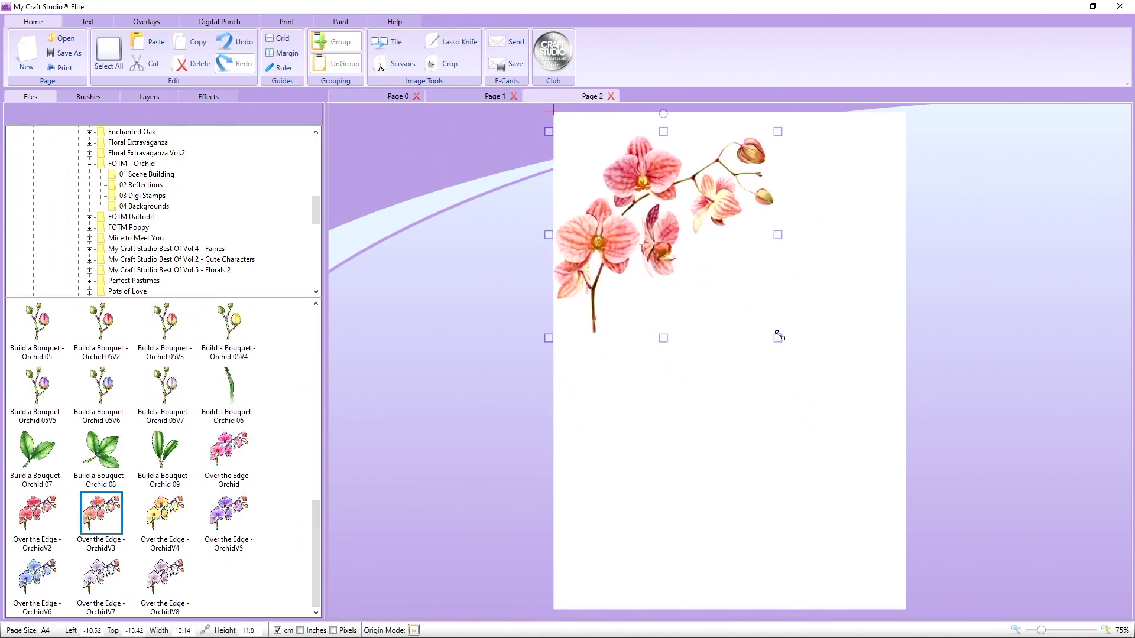
Step: Shrink the orchid spray to about 6.07 by 5.45 cm in the page's upper-left corner and tile it across the whole page
{"action": "left_click_drag", "start_coordinate": [779, 338], "coordinate": [643, 207]}
{"action": "right_click", "coordinate": [622, 174]}
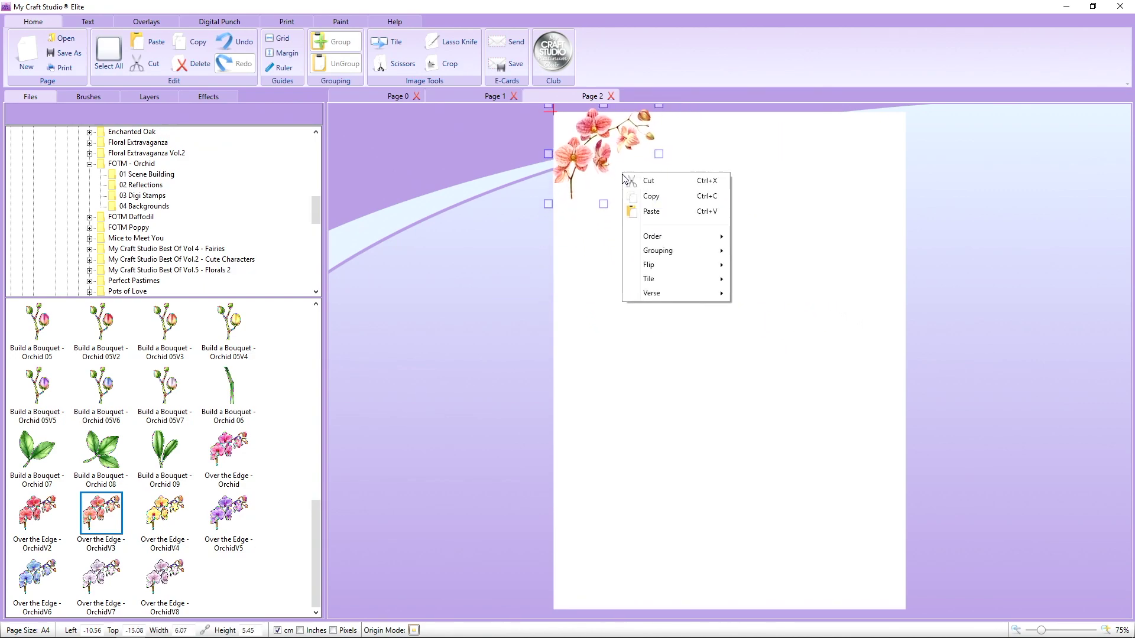
{"action": "left_click", "coordinate": [624, 153]}
{"action": "left_click_drag", "start_coordinate": [596, 157], "coordinate": [598, 167]}
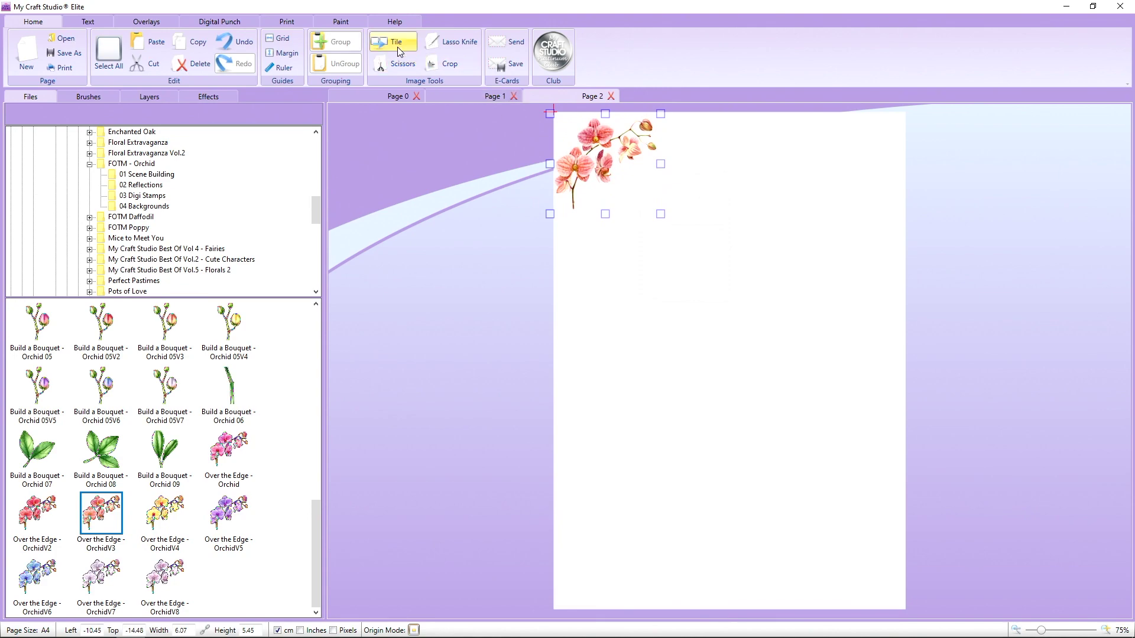
{"action": "left_click_drag", "start_coordinate": [660, 214], "coordinate": [914, 442]}
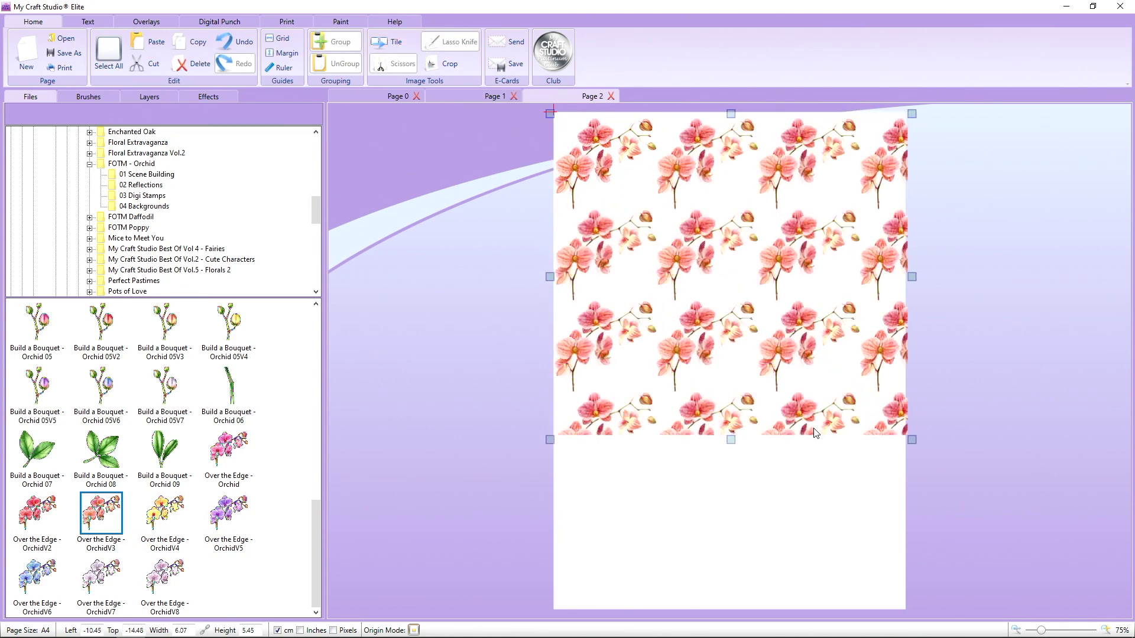
{"action": "left_click_drag", "start_coordinate": [735, 444], "coordinate": [736, 618]}
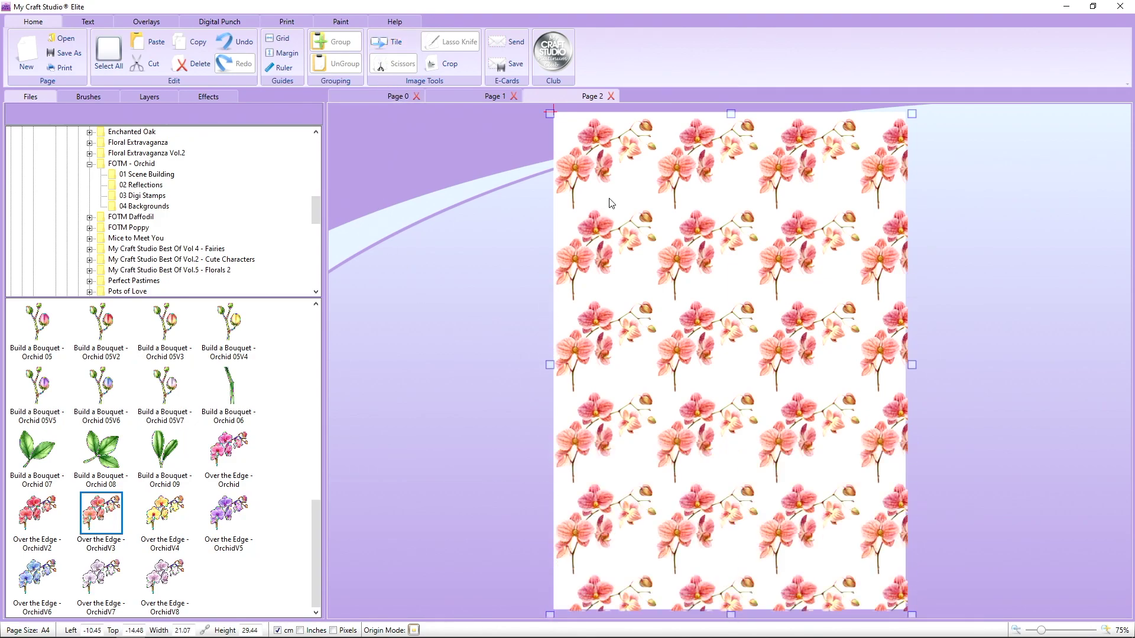
Step: Duplicate the tiled orchid pattern, offset the copy upward to fill the gaps, and extend it to the page's bottom and right edges
{"action": "right_click", "coordinate": [634, 175]}
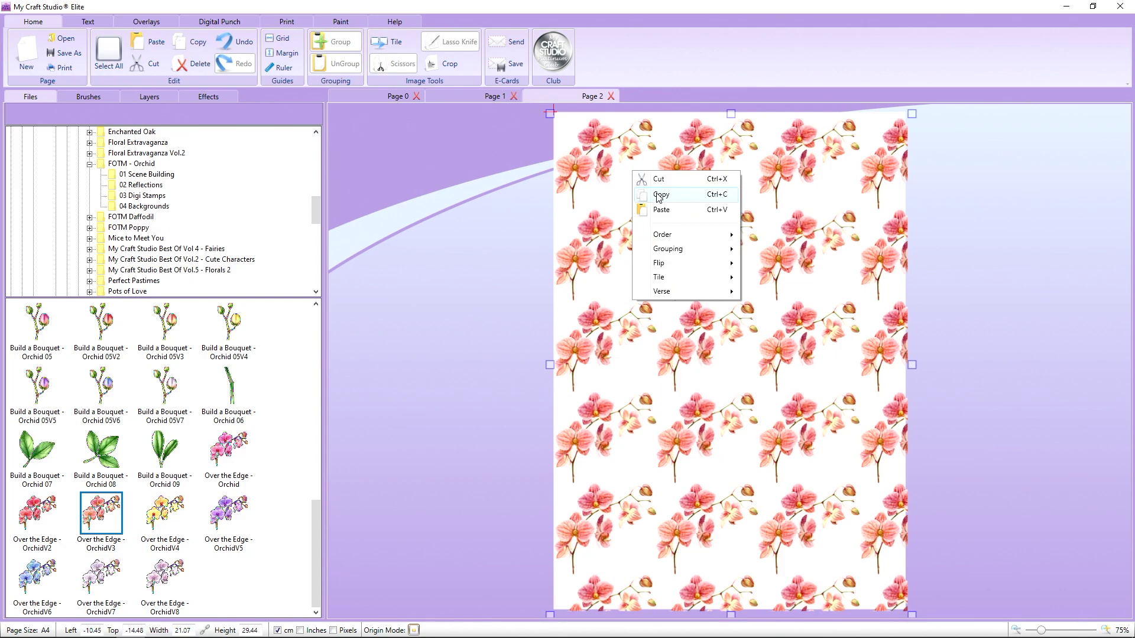
{"action": "left_click", "coordinate": [659, 197]}
{"action": "right_click", "coordinate": [670, 181]}
{"action": "left_click", "coordinate": [701, 220]}
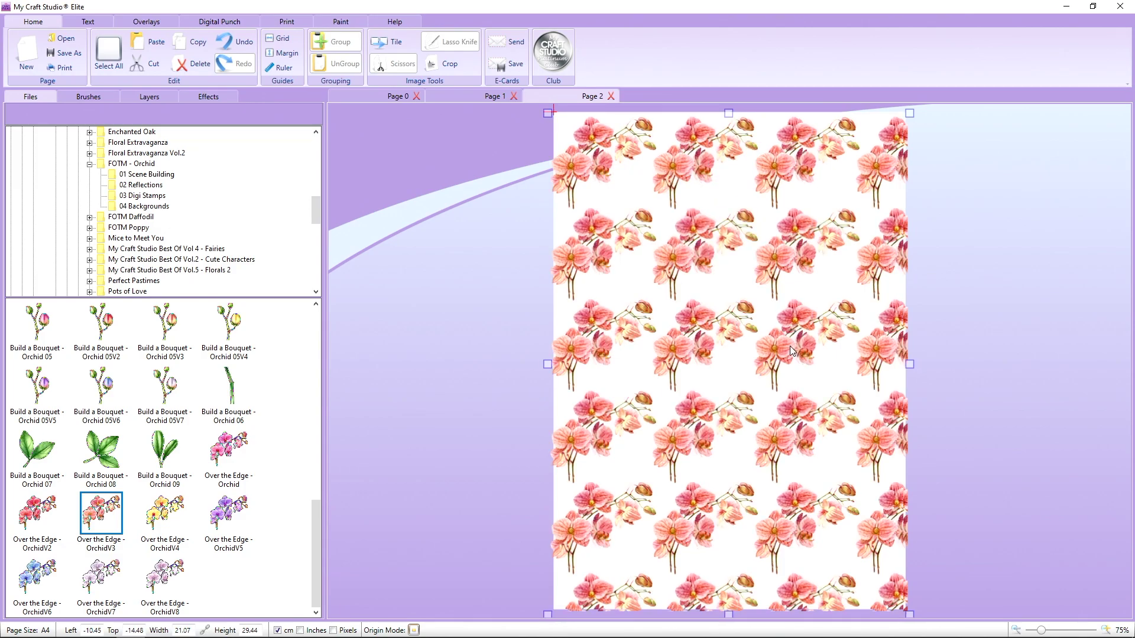
{"action": "left_click_drag", "start_coordinate": [792, 352], "coordinate": [793, 310]}
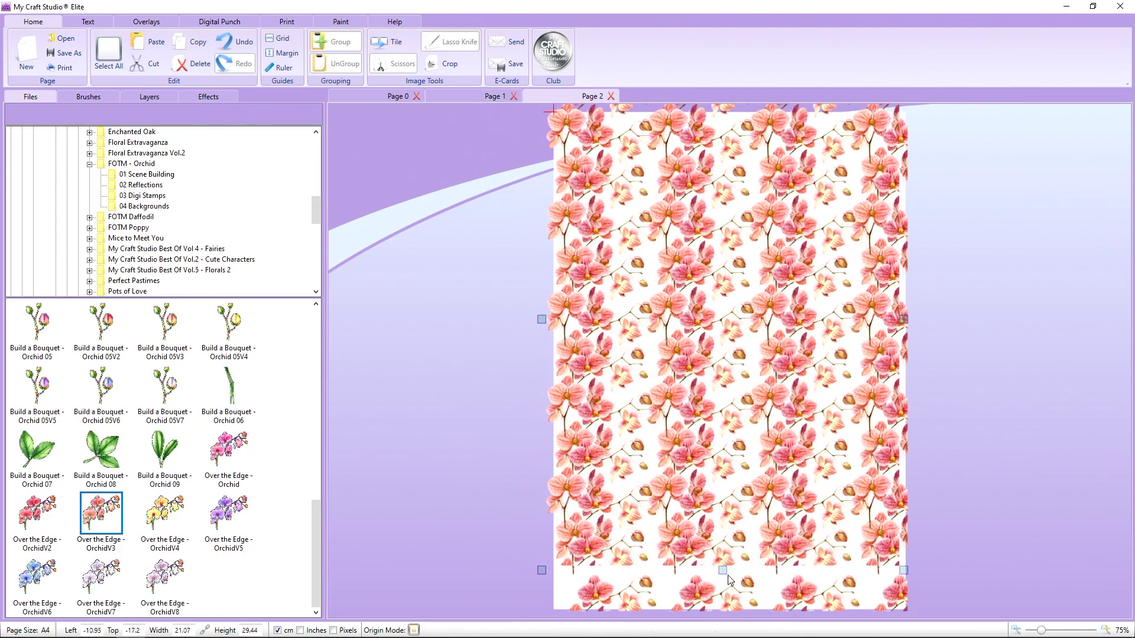
{"action": "left_click_drag", "start_coordinate": [724, 569], "coordinate": [731, 621]}
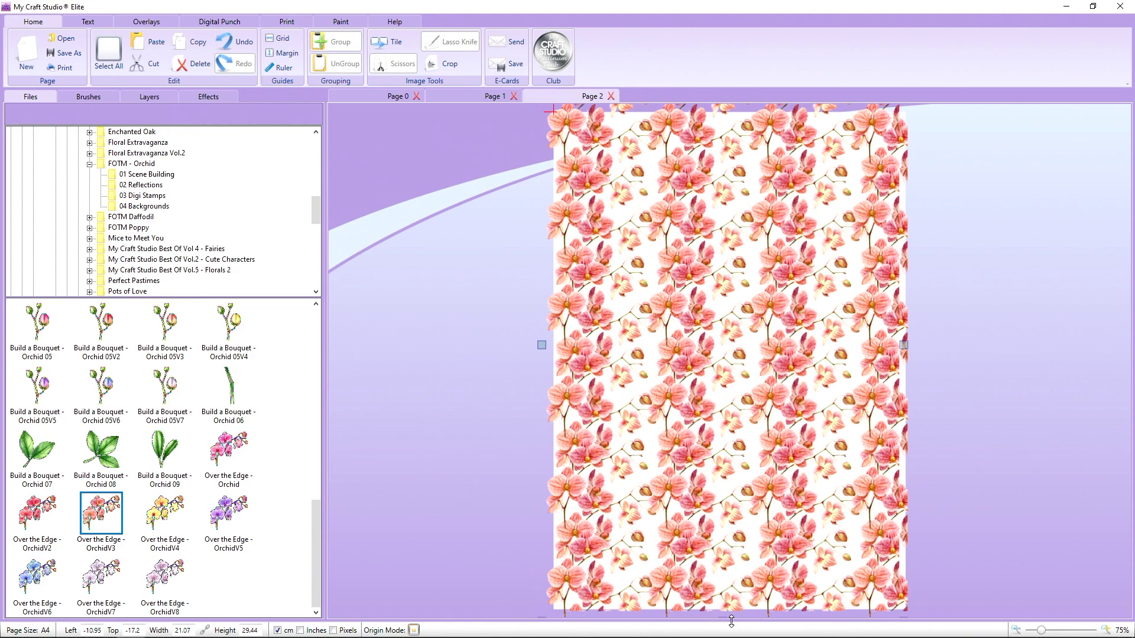
{"action": "left_click_drag", "start_coordinate": [904, 346], "coordinate": [914, 343]}
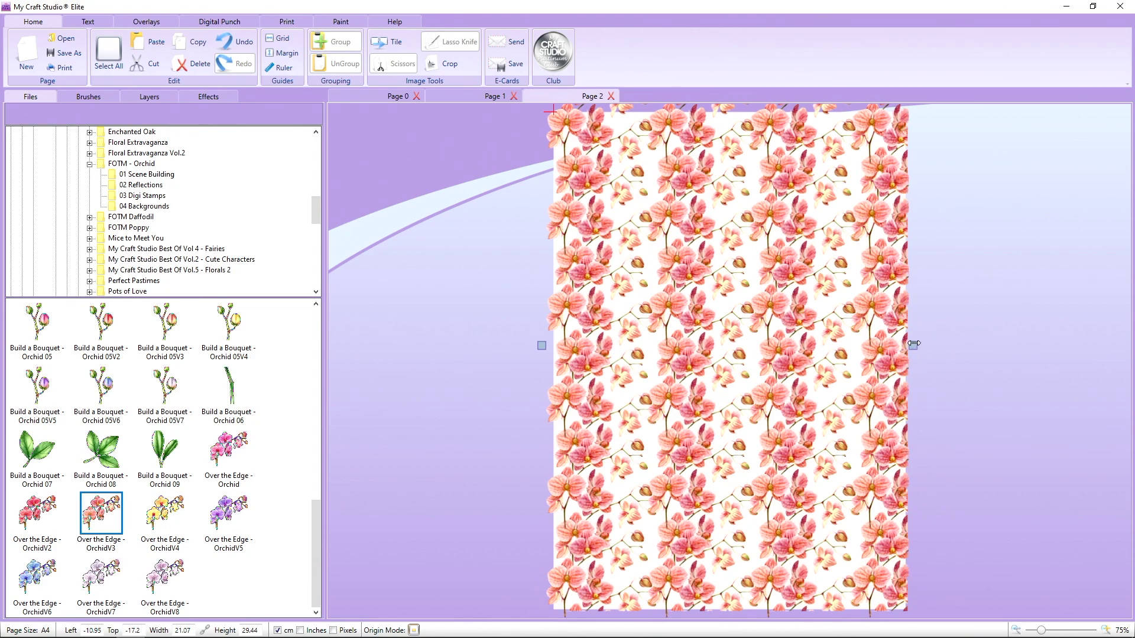
Step: Fill Page 2's background with the current pale pink selection (RGB 249, 209, 205)
{"action": "left_click", "coordinate": [89, 96]}
{"action": "left_click", "coordinate": [72, 273]}
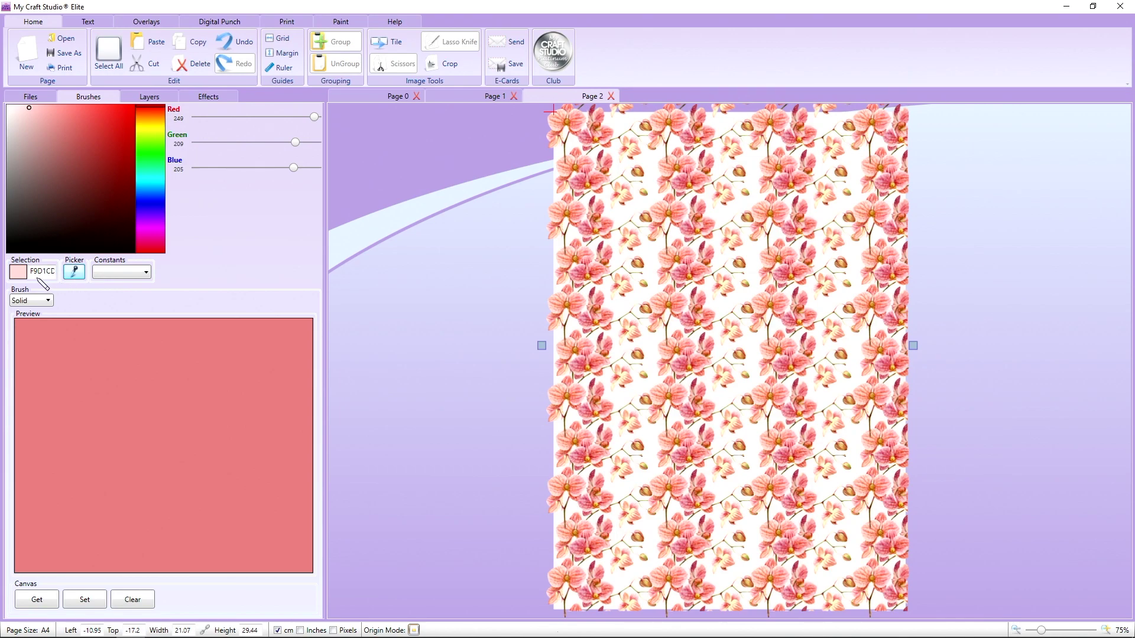
{"action": "left_click", "coordinate": [90, 599]}
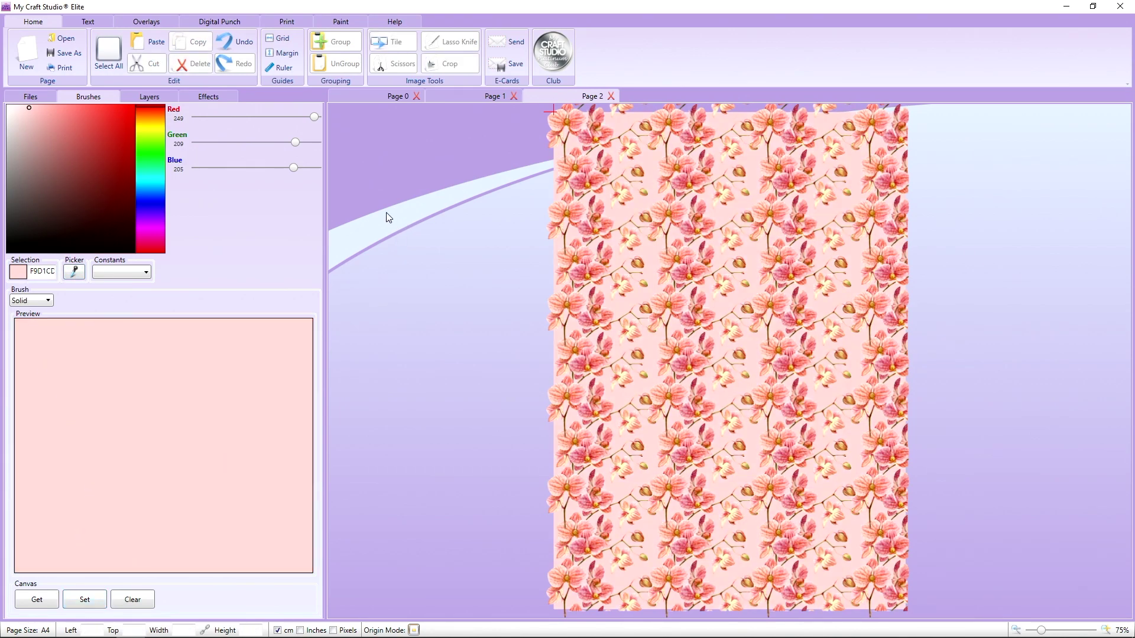
Step: Save the Order of Service page to Documents as a JPEG Pro Quality image named "orchid order of service"
{"action": "left_click", "coordinate": [377, 101]}
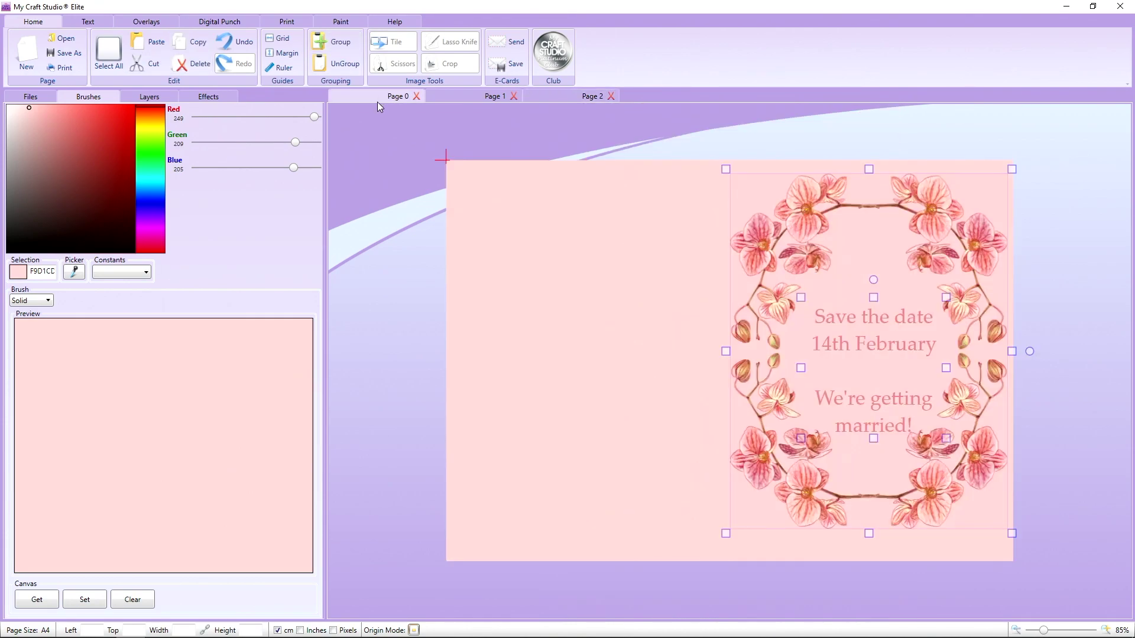
{"action": "left_click", "coordinate": [462, 94]}
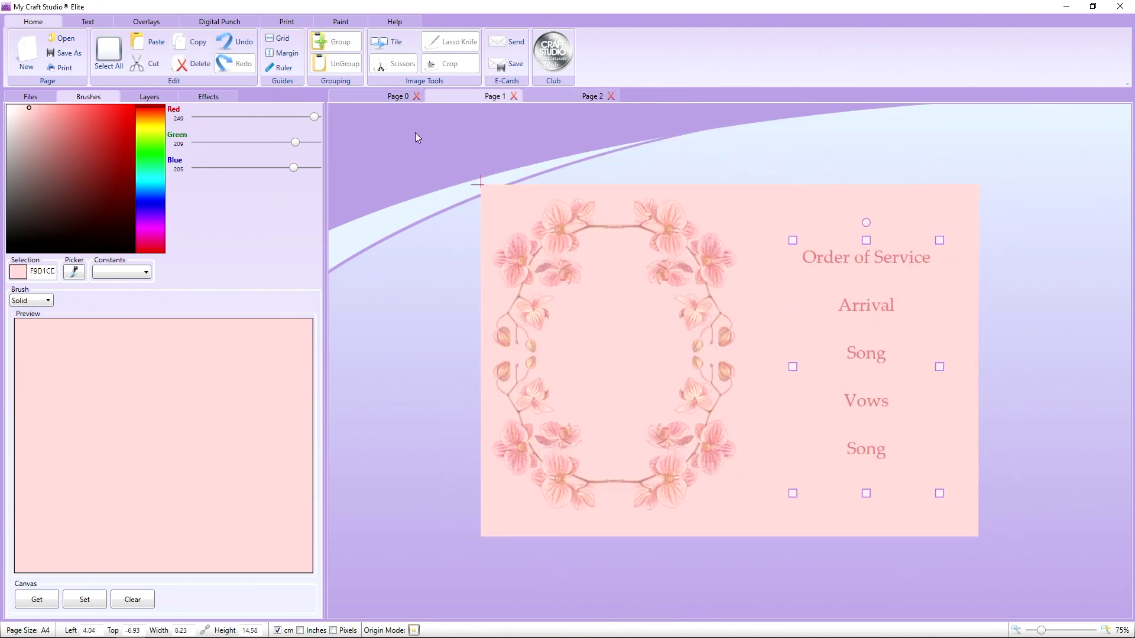
{"action": "left_click", "coordinate": [65, 53]}
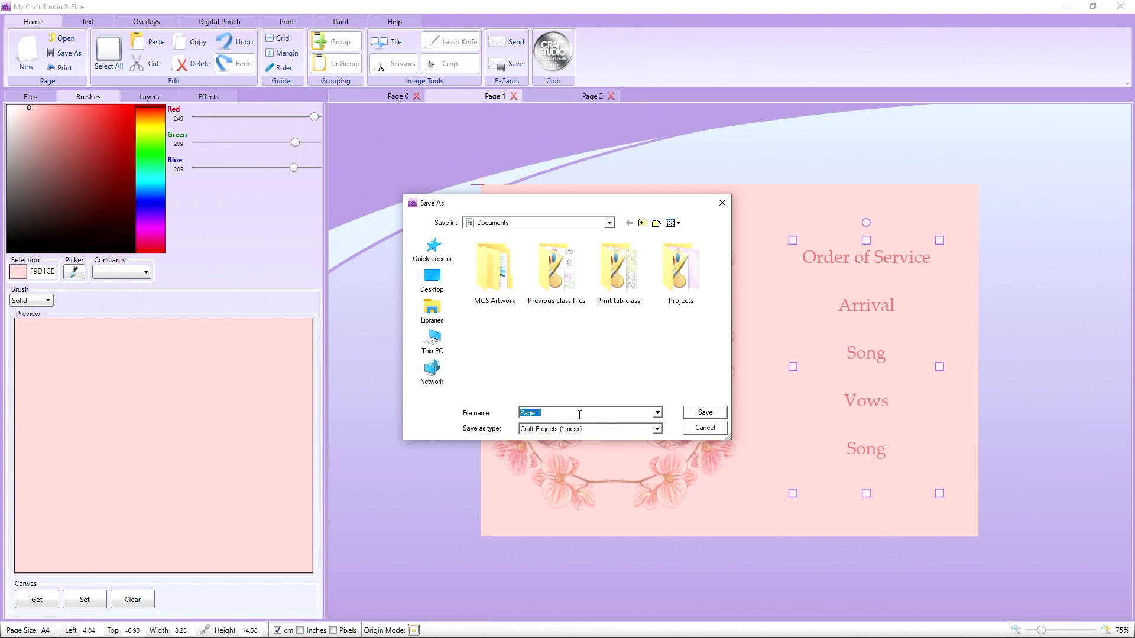
{"action": "type", "text": "order of service"}
{"action": "left_click", "coordinate": [554, 428]}
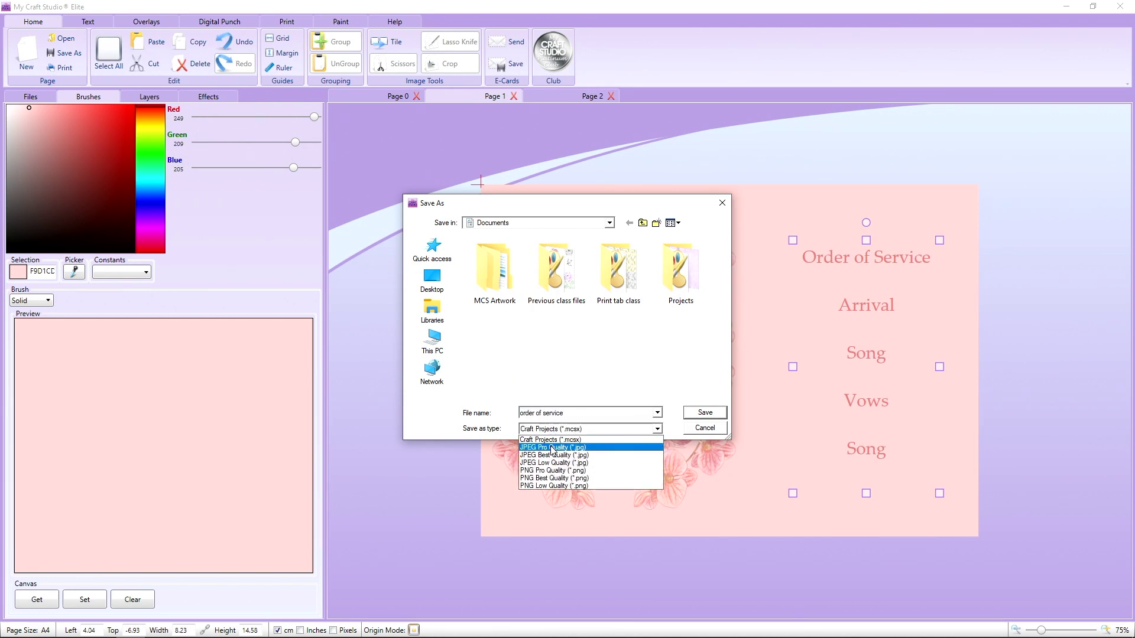
{"action": "left_click", "coordinate": [553, 449]}
{"action": "left_click", "coordinate": [522, 415]}
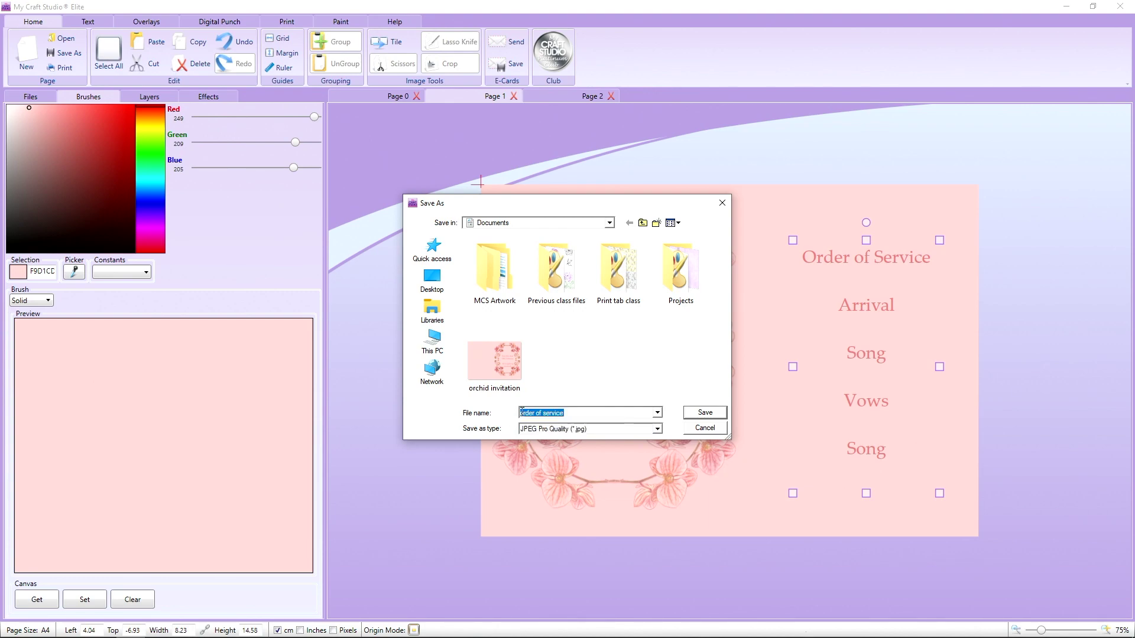
{"action": "key", "text": "End"}
{"action": "type", "text": "orchid "}
{"action": "type", "text": "orchid"}
{"action": "key", "text": "Return"}
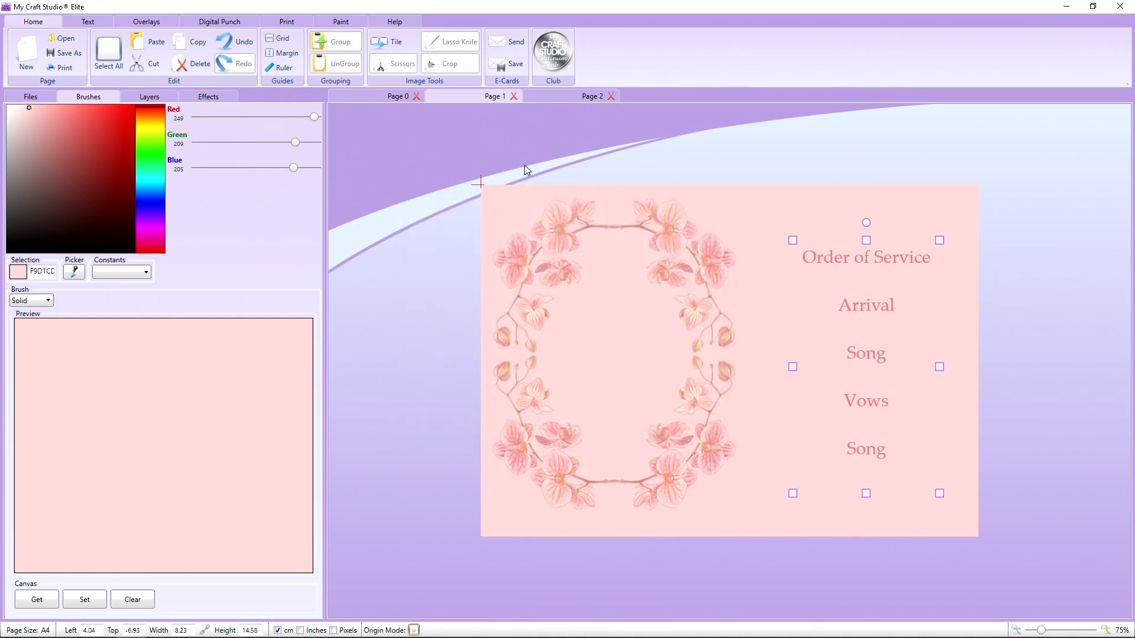
Step: Set up saving the patterned Page 2 in Documents as JPEG Pro Quality, with a file name beginning with "orchid"
{"action": "left_click", "coordinate": [570, 97]}
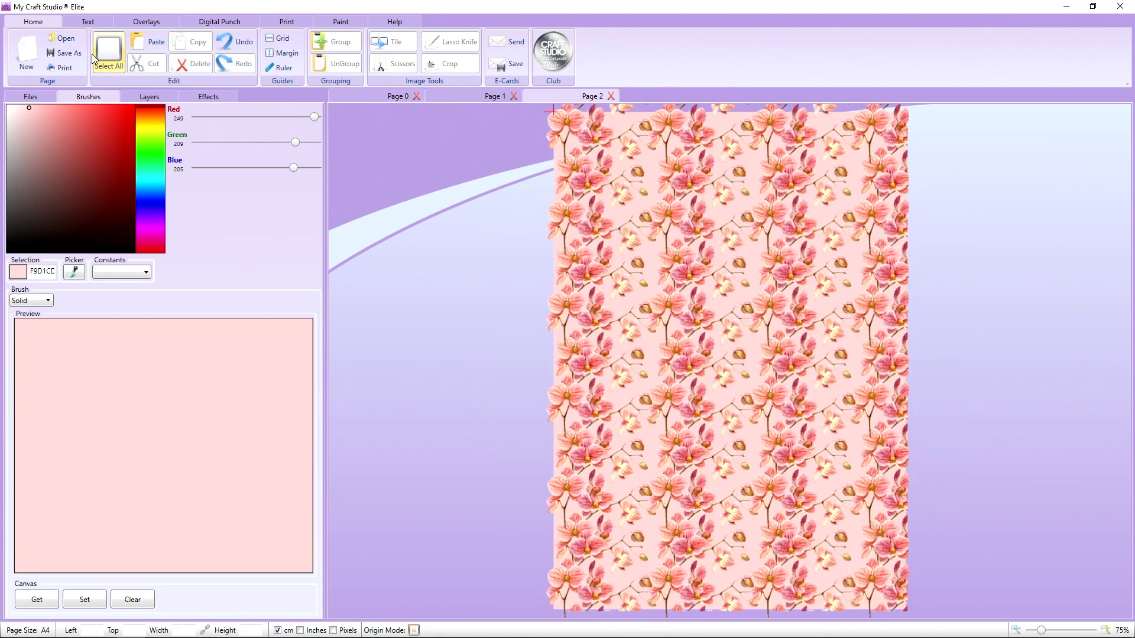
{"action": "left_click", "coordinate": [65, 53]}
{"action": "left_click", "coordinate": [540, 429]}
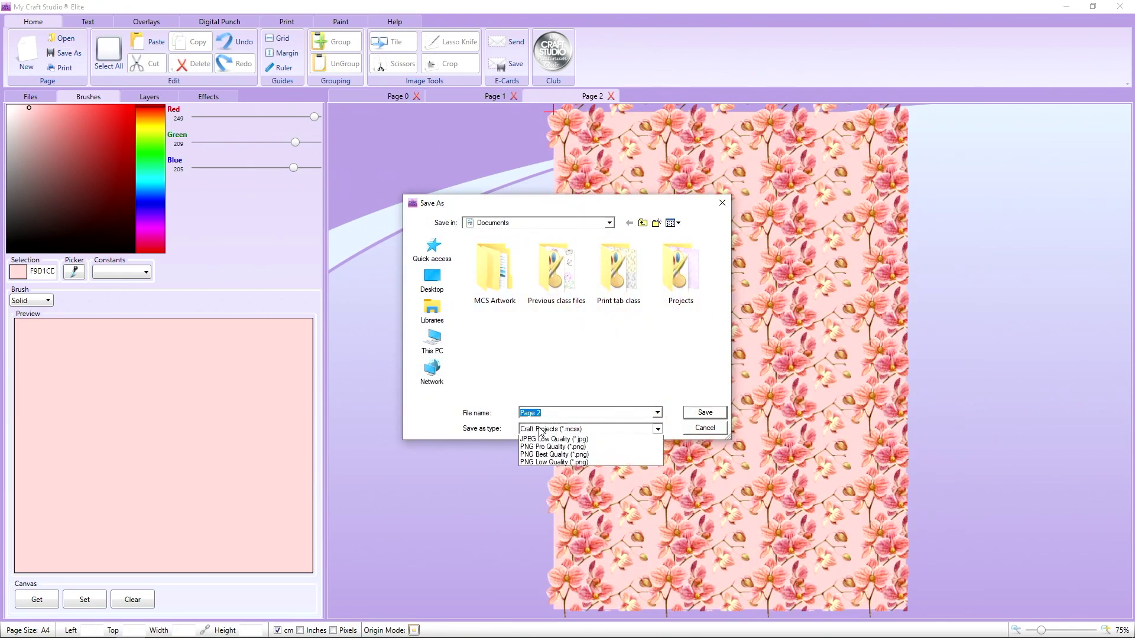
{"action": "left_click", "coordinate": [541, 439]}
{"action": "left_click", "coordinate": [542, 413]}
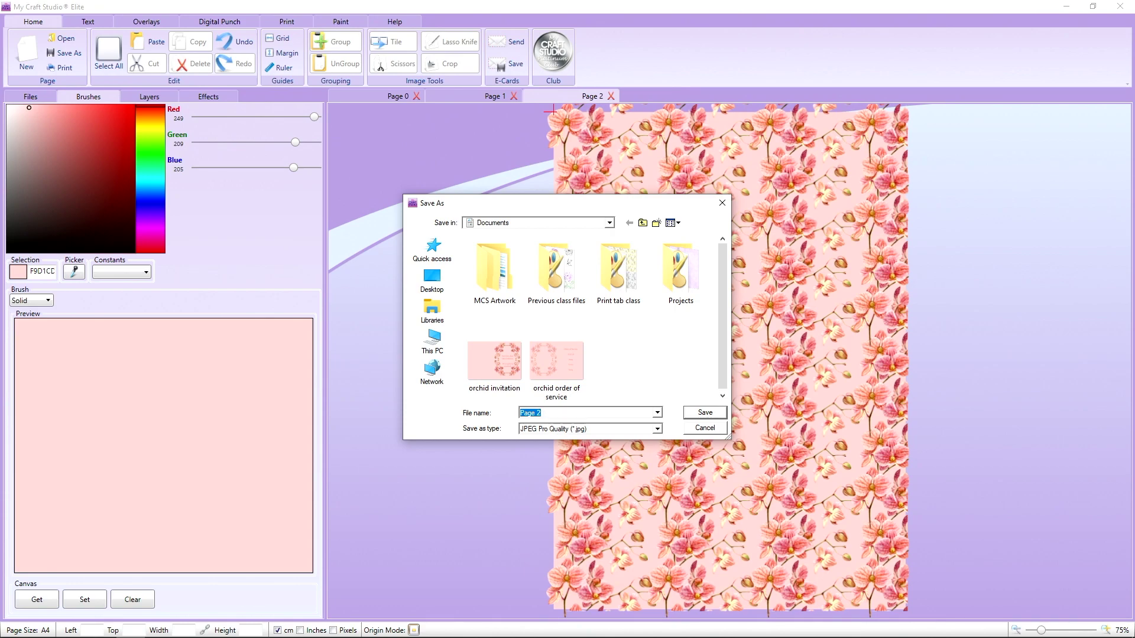
{"action": "type", "text": "orchid"}
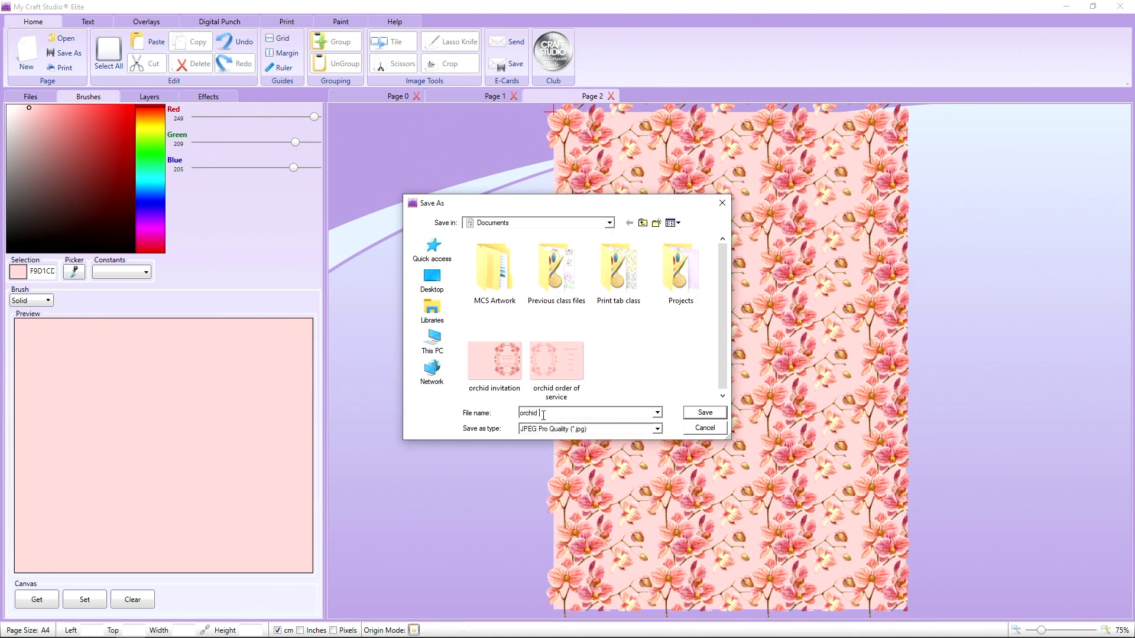